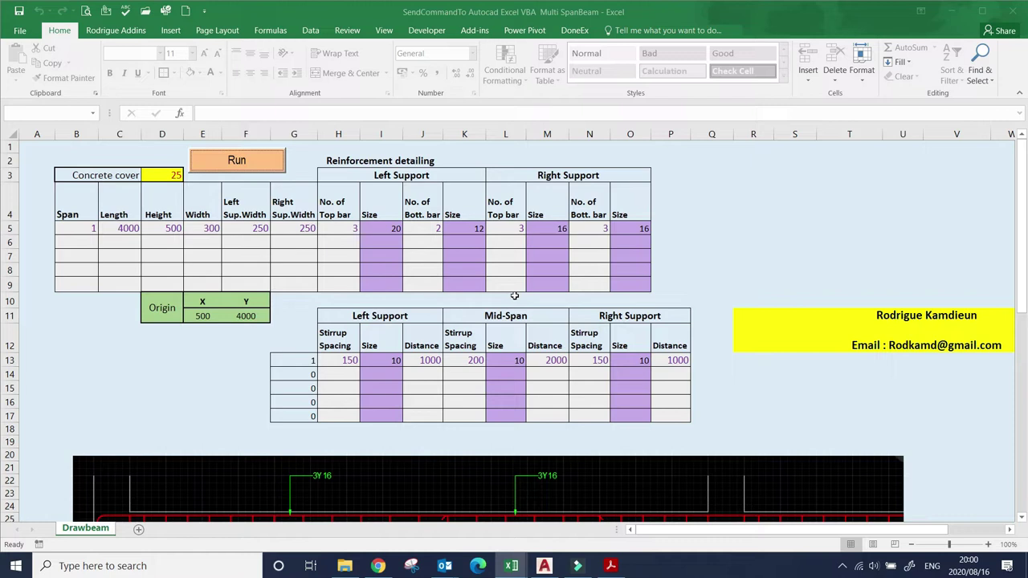
Step: Look over the beam input tables and the sample reinforcement drawing on the Drawbeam sheet
scroll(413, 227, down, 2)
scroll(416, 233, up, 3)
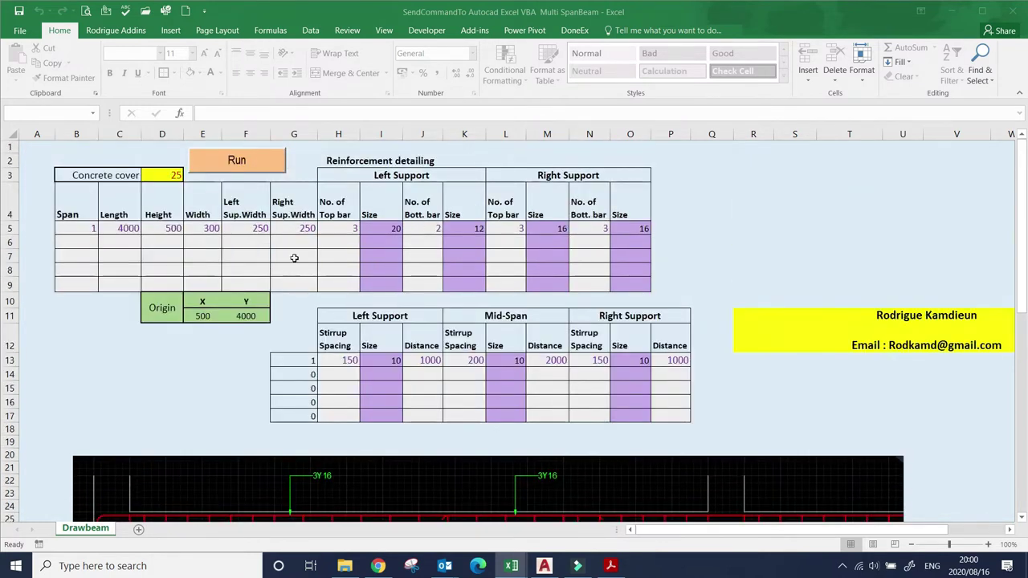
scroll(295, 255, down, 5)
scroll(383, 319, up, 2)
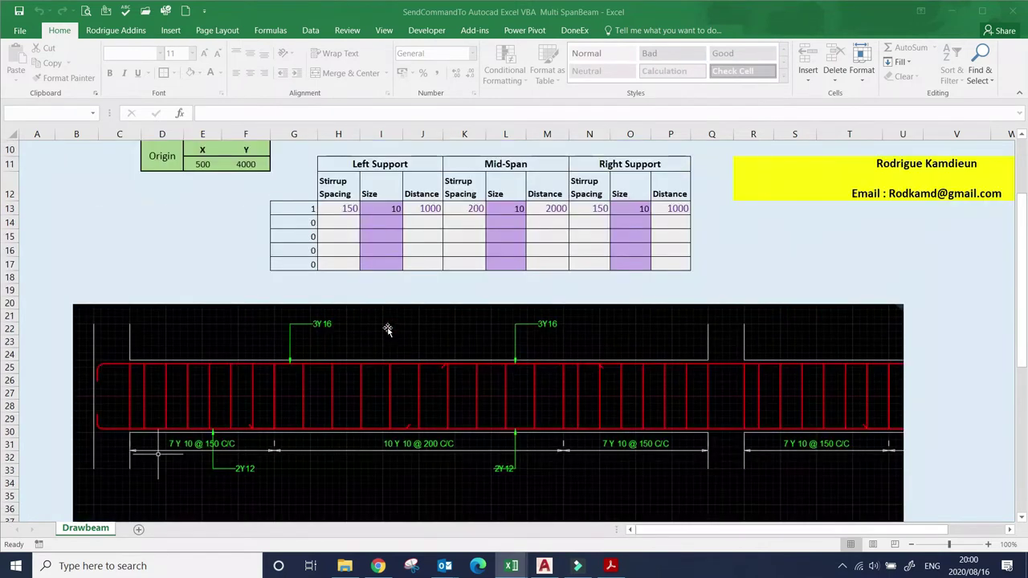
Step: Switch to AutoCAD and examine the reinforcement, stirrup spacing and bar labels of the single-span and three-span beams
key(alt+Tab)
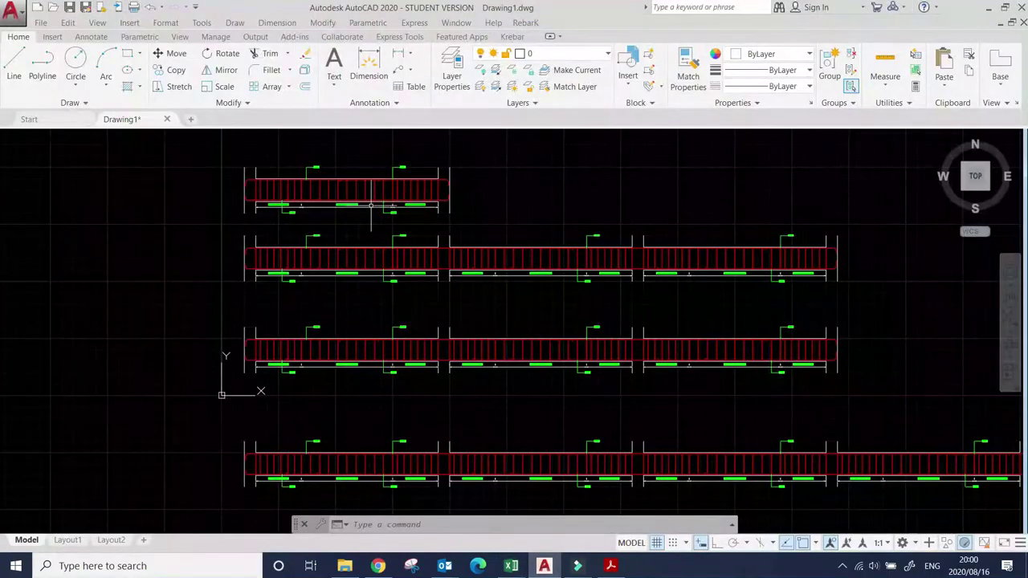
scroll(371, 207, up, 4)
scroll(285, 196, down, 4)
scroll(257, 275, up, 2)
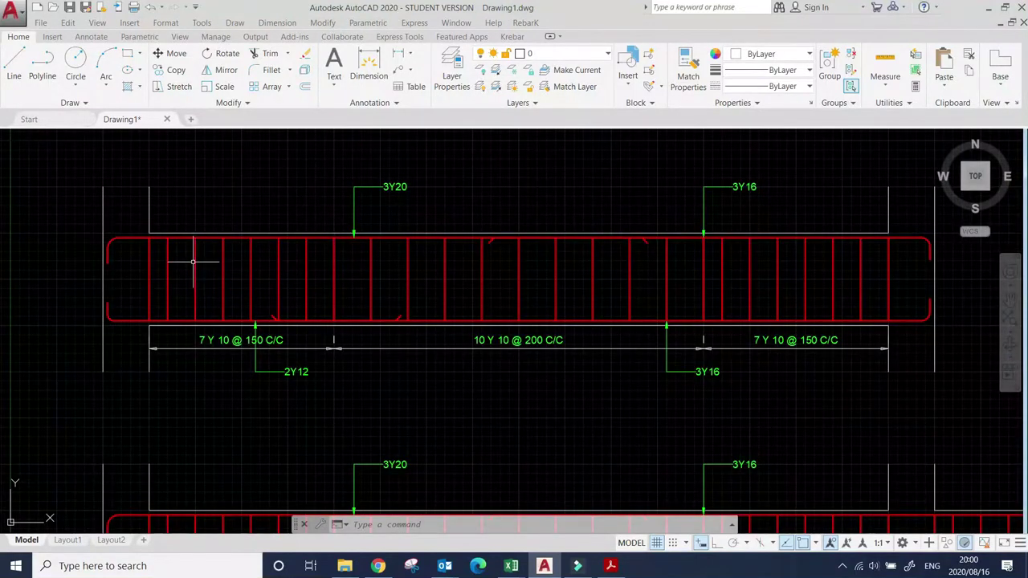
scroll(289, 245, down, 2)
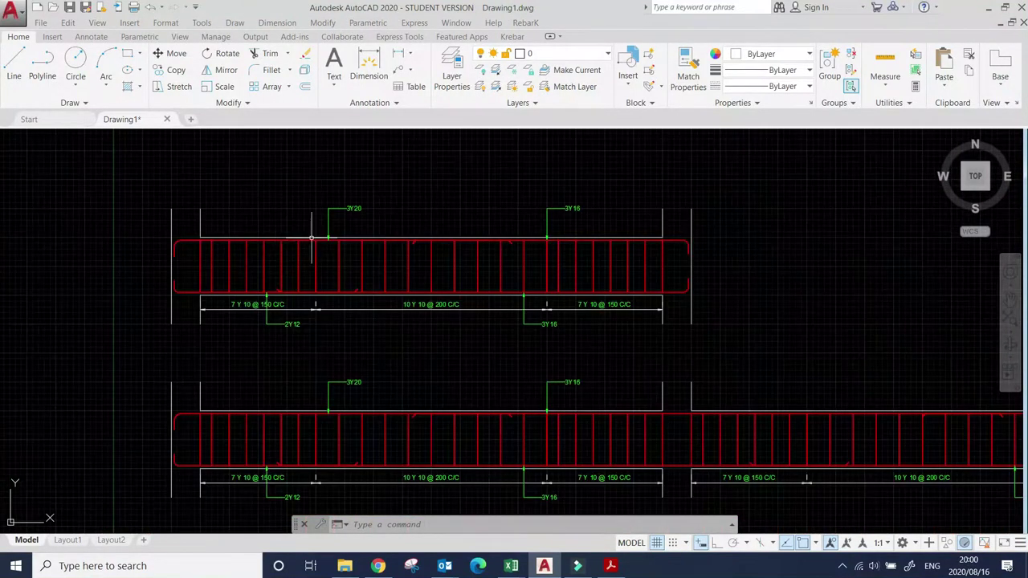
scroll(420, 218, down, 3)
scroll(482, 271, up, 5)
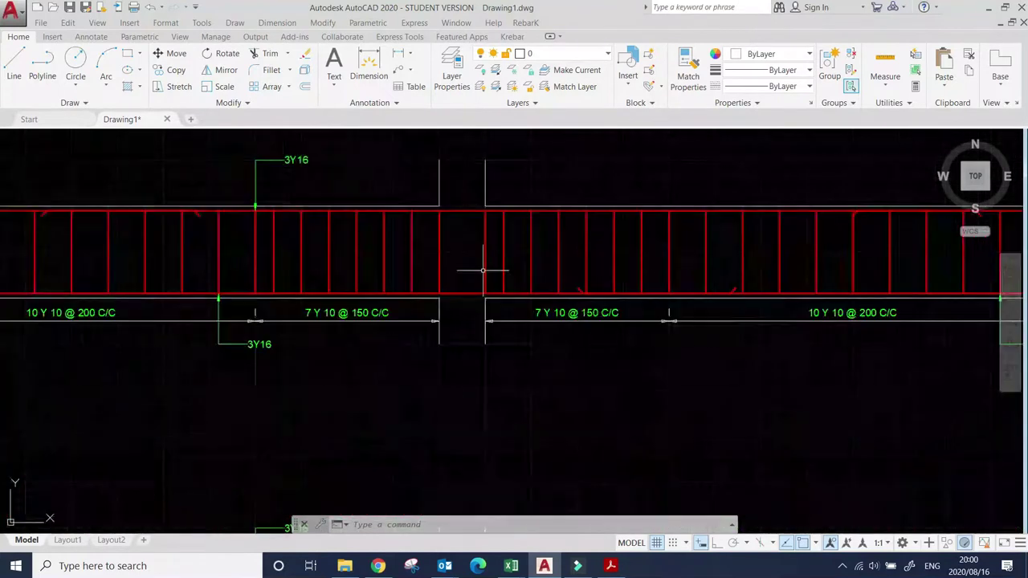
scroll(474, 266, down, 3)
scroll(185, 214, down, 4)
scroll(293, 233, up, 4)
scroll(290, 233, down, 3)
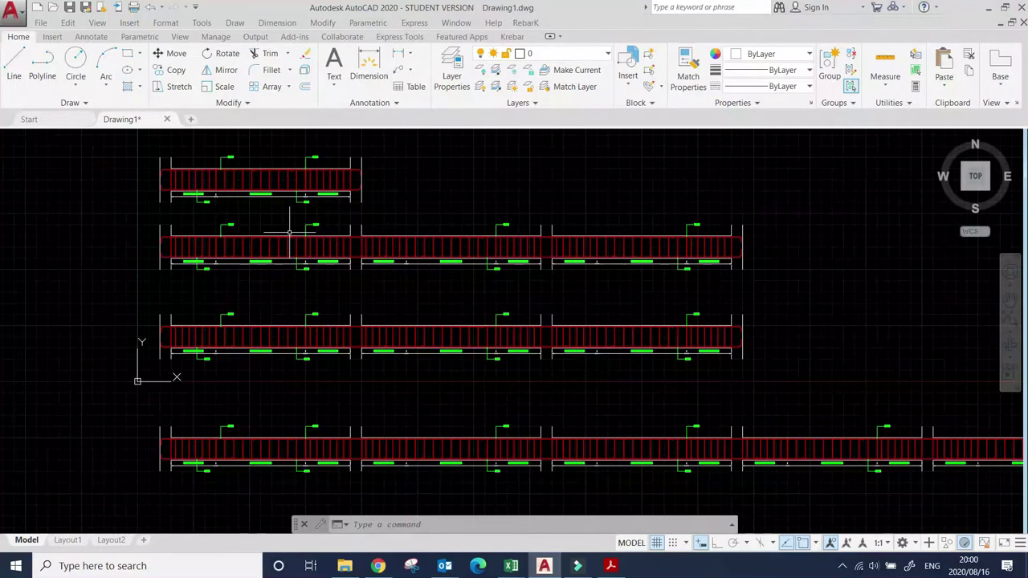
scroll(291, 241, up, 3)
scroll(290, 248, down, 2)
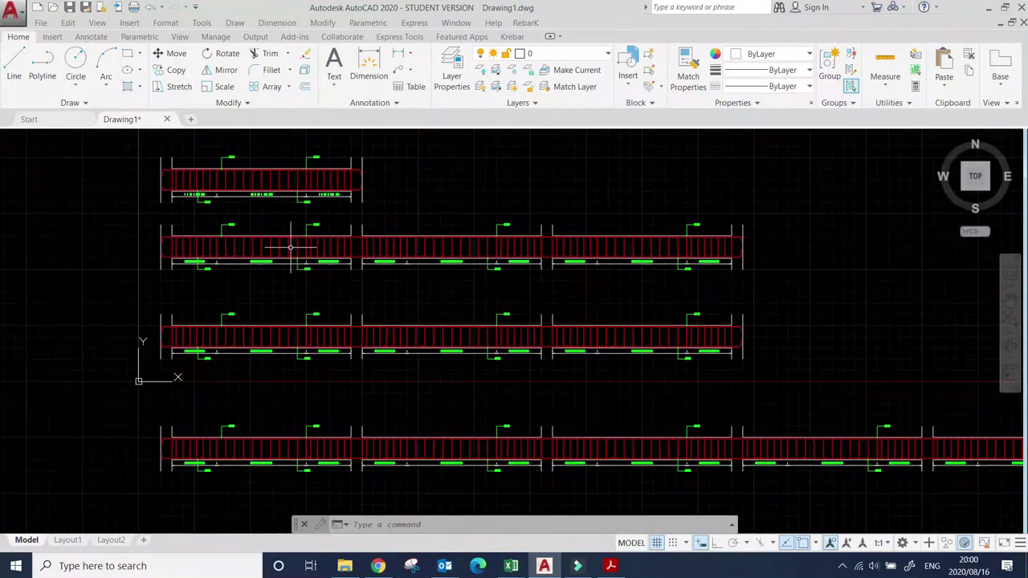
Step: Examine the five-span beam's supports, stirrup zones and bar callouts along its whole length
scroll(291, 248, down, 2)
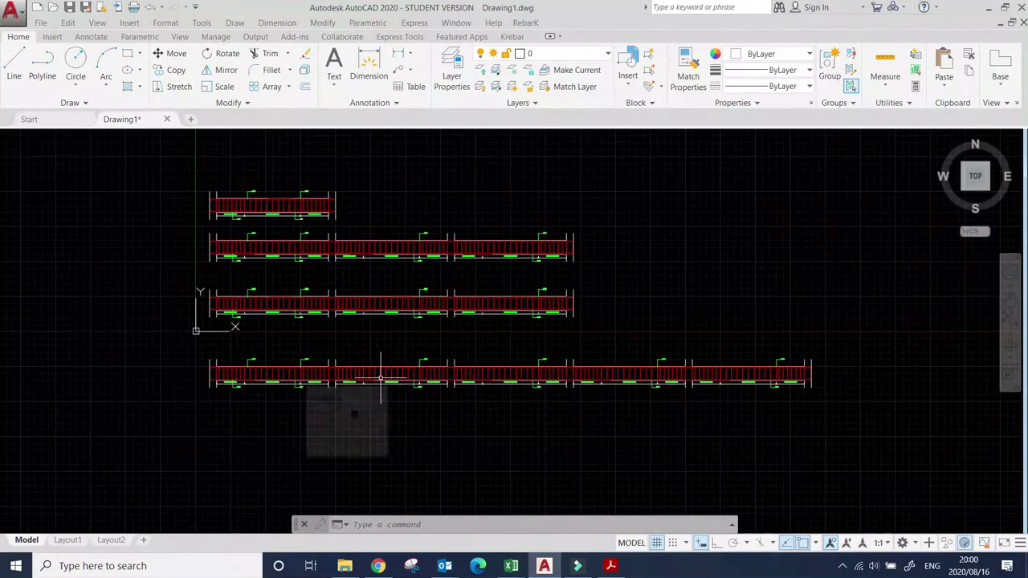
scroll(723, 375, up, 2)
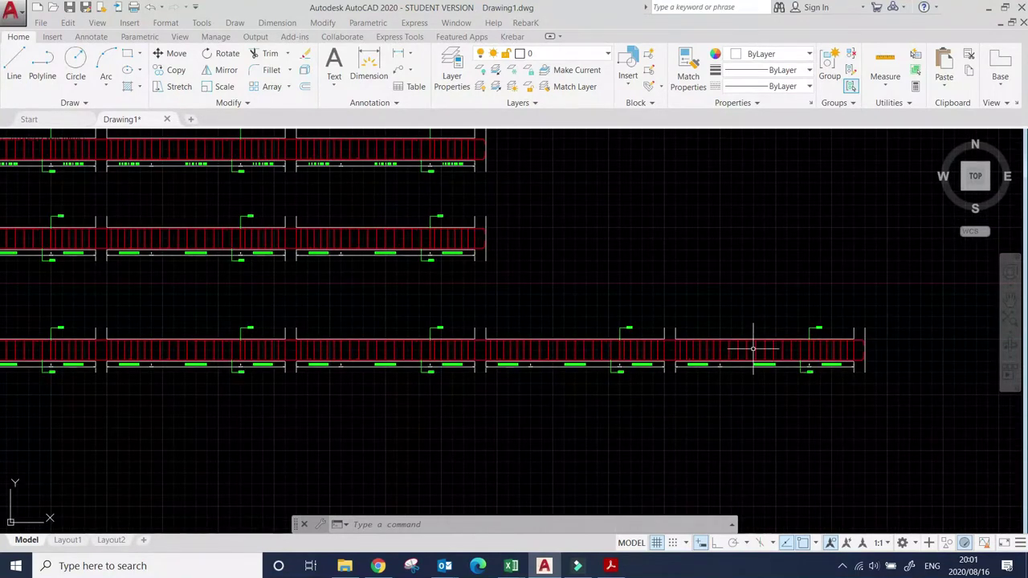
scroll(753, 349, up, 4)
scroll(723, 342, down, 6)
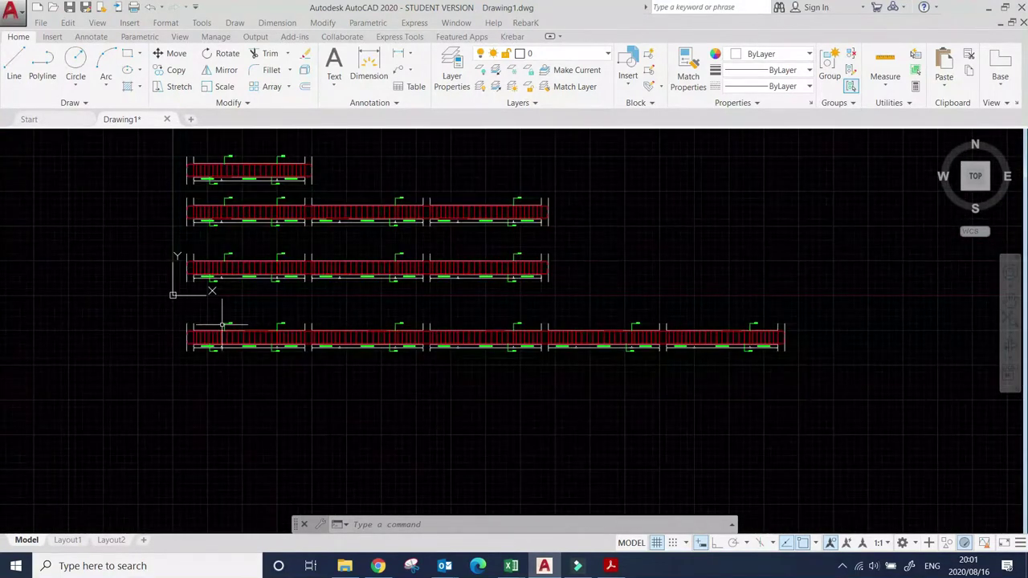
scroll(229, 338, up, 2)
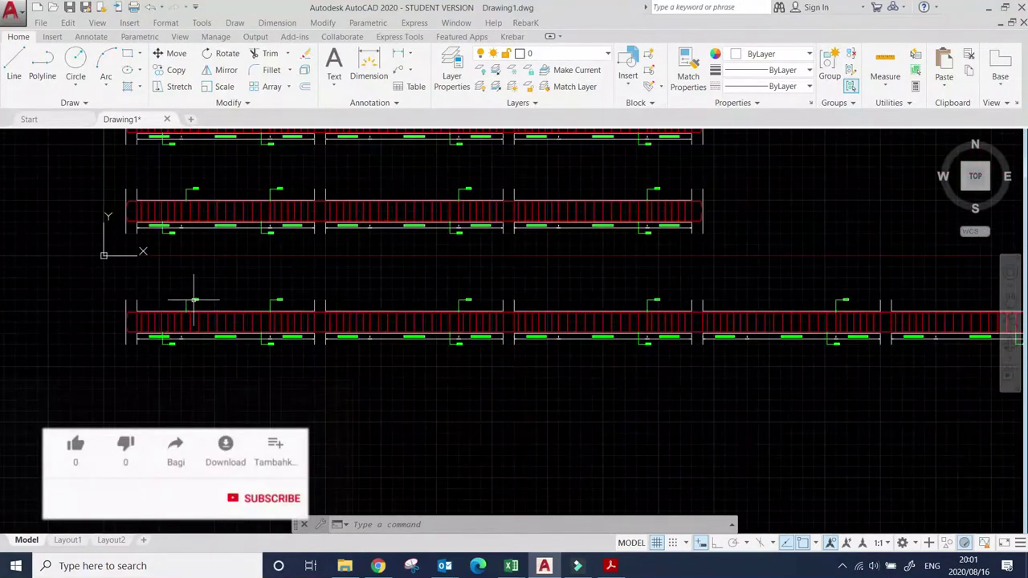
scroll(314, 315, down, 2)
scroll(314, 316, up, 6)
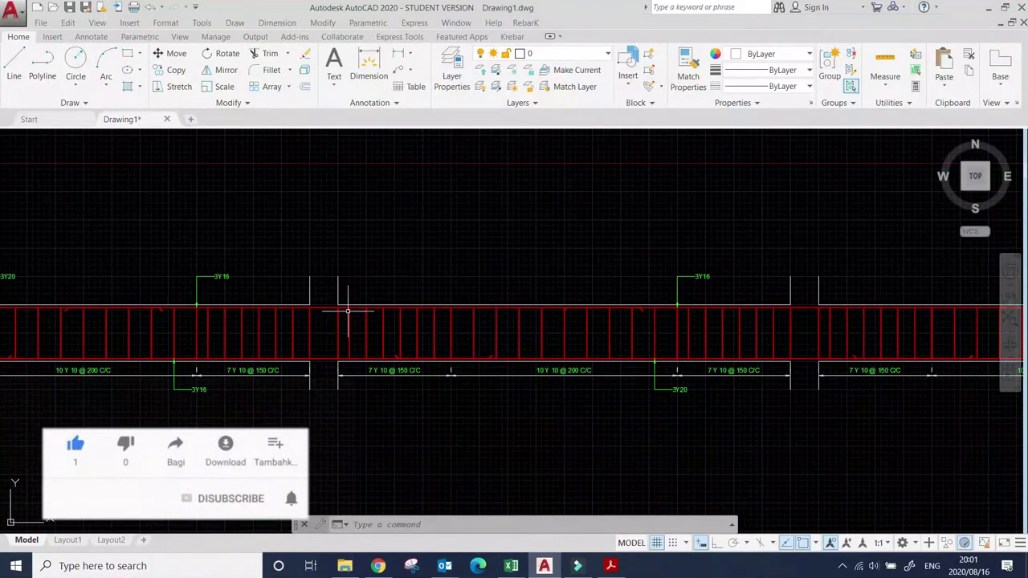
scroll(347, 311, down, 3)
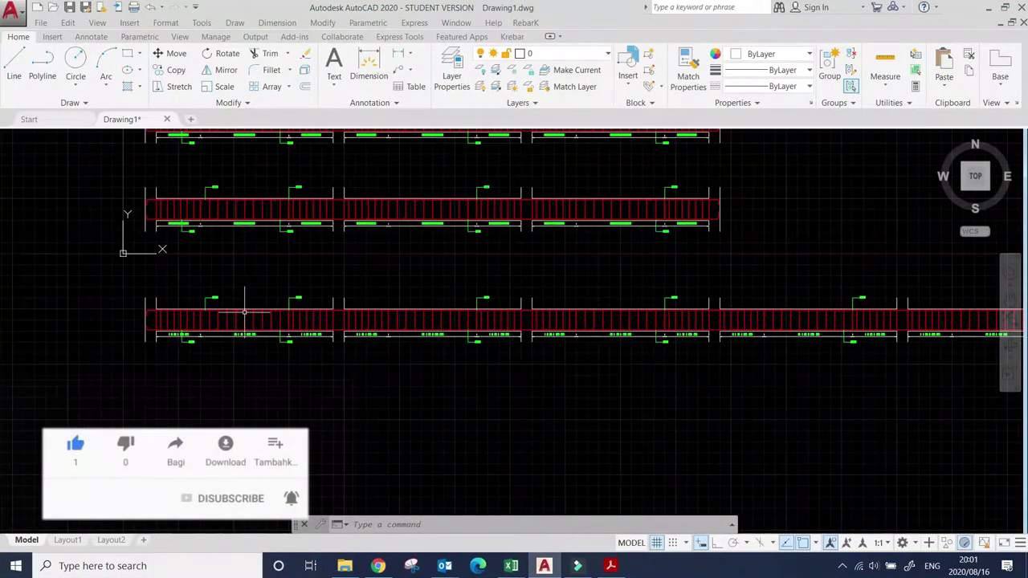
scroll(241, 310, up, 3)
scroll(223, 309, down, 2)
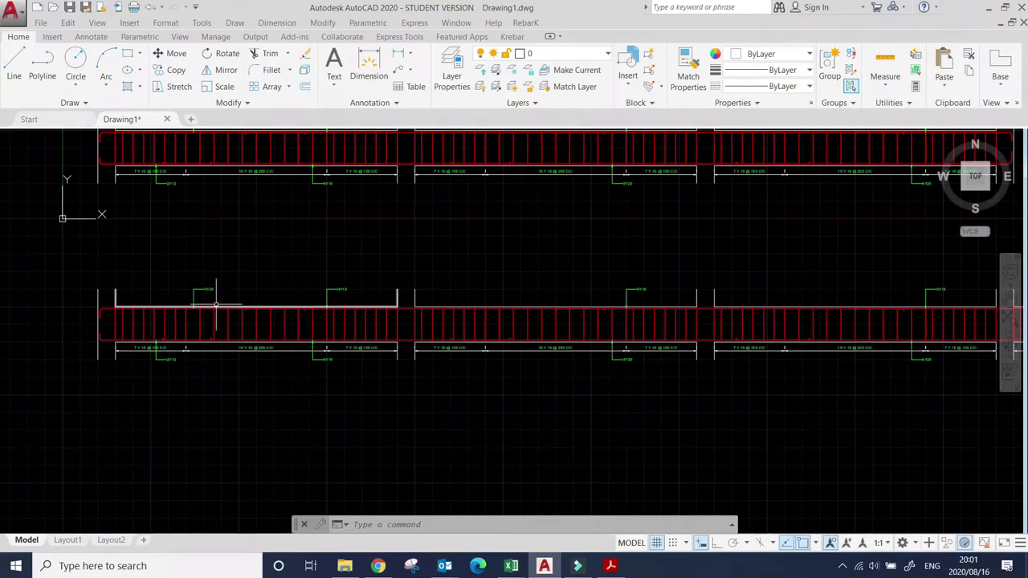
scroll(246, 297, down, 2)
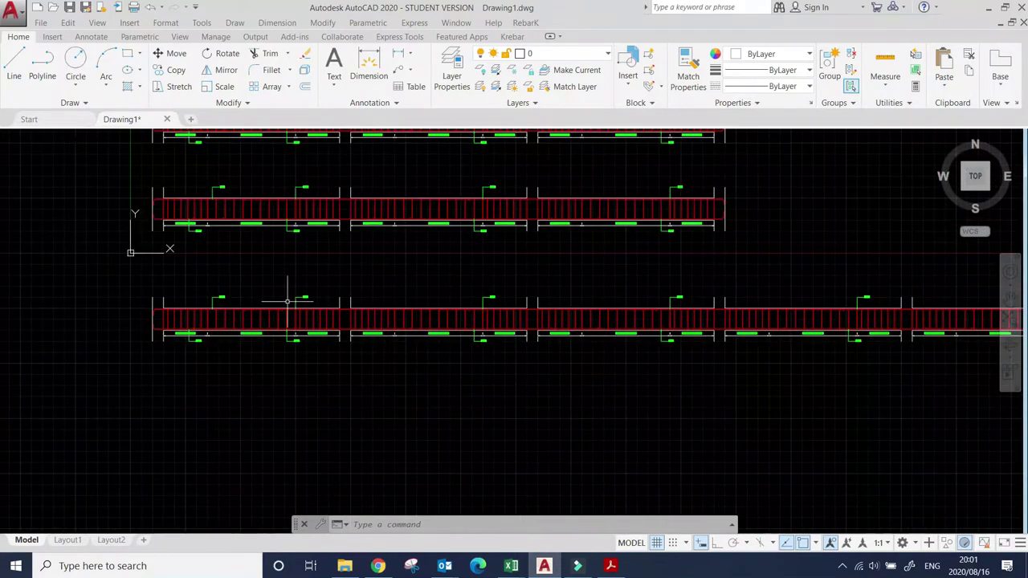
scroll(287, 301, down, 4)
scroll(562, 309, up, 10)
scroll(643, 301, down, 6)
scroll(562, 286, up, 4)
scroll(528, 271, down, 2)
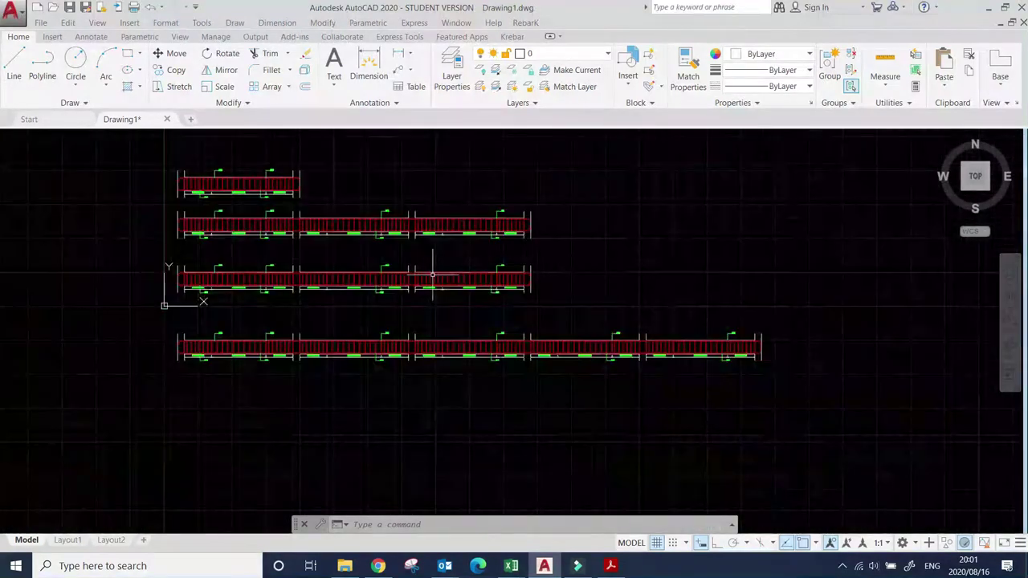
Step: Erase all the existing beam drawings from model space
click(141, 153)
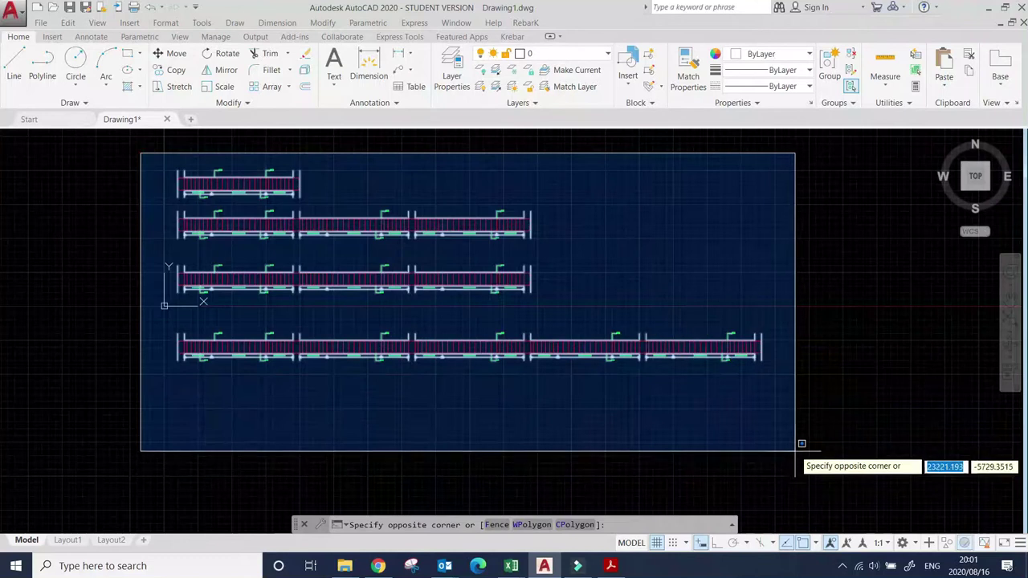
click(803, 446)
right_click(448, 320)
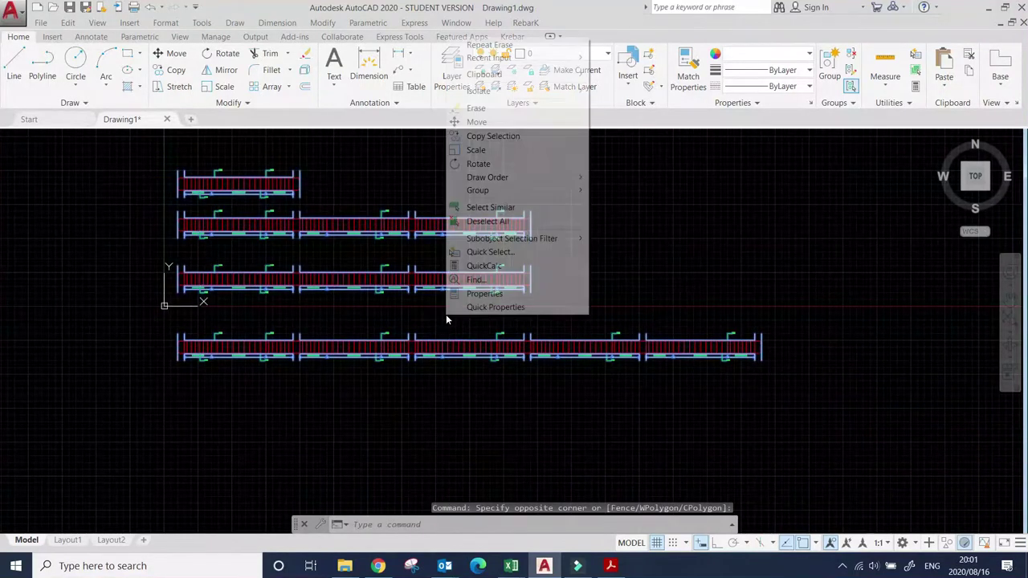
click(491, 107)
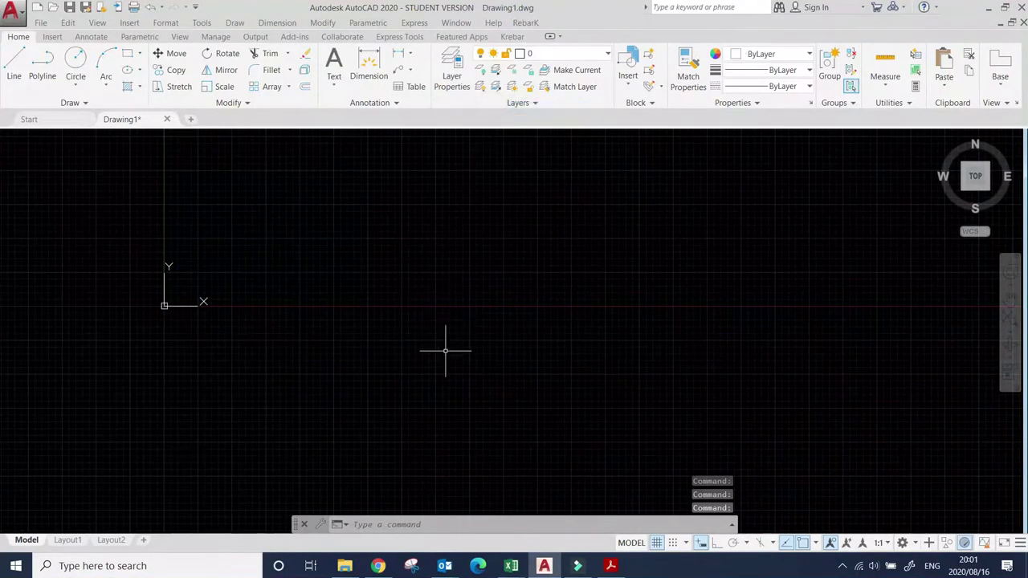
Step: Switch to Excel and clear the contents of the span 1 geometry and reinforcement row, B5:O5
click(511, 566)
drag(663, 241, 638, 228)
right_click(537, 228)
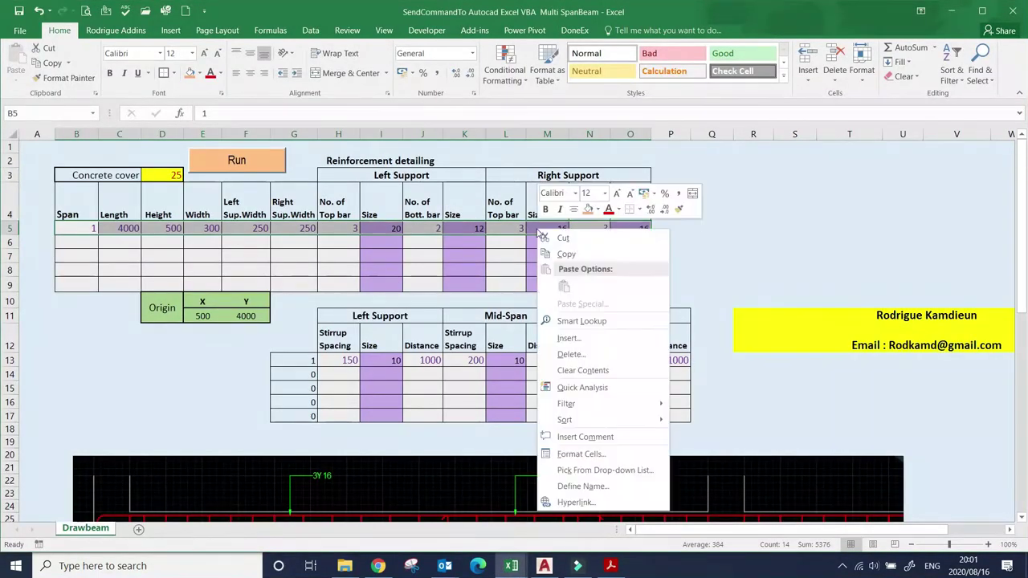
click(594, 367)
Step: Clear the stirrup spacing, size and distance values for the first span in H13:P13
drag(331, 360, 685, 366)
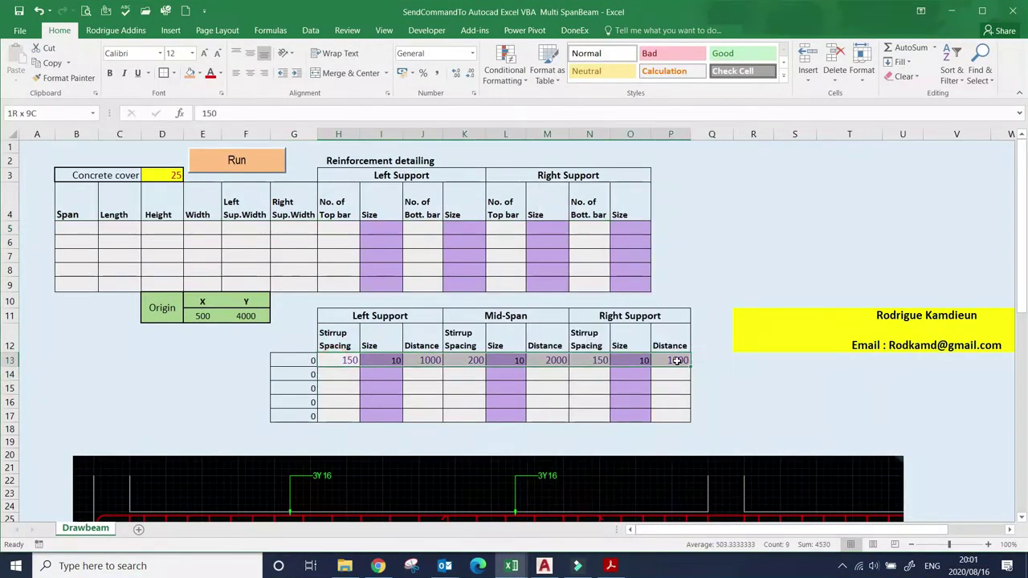
right_click(685, 367)
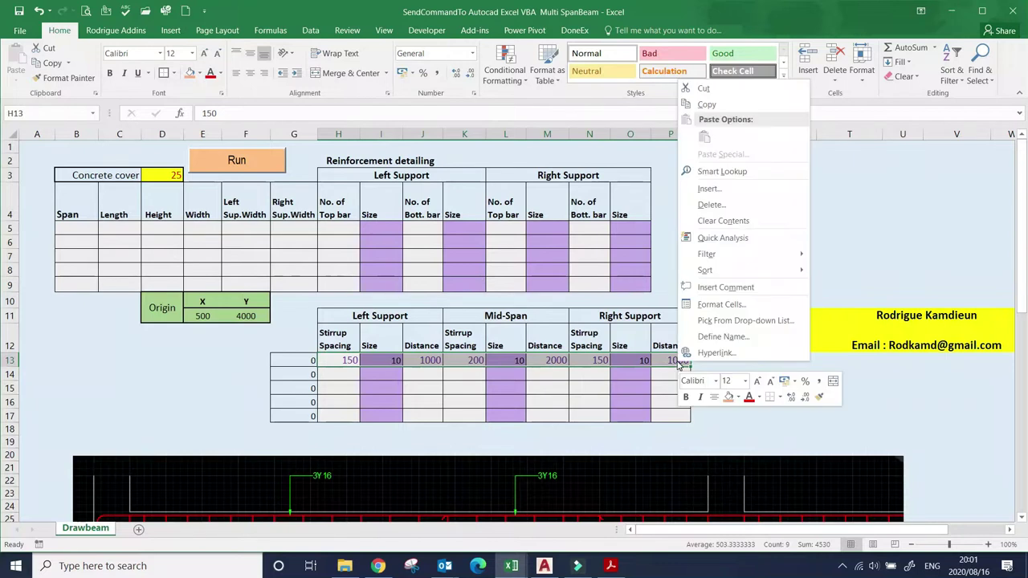
click(735, 220)
click(710, 372)
Step: Inspect the stirrup table's span number cells G13:G17 and their link to the Span column
click(368, 359)
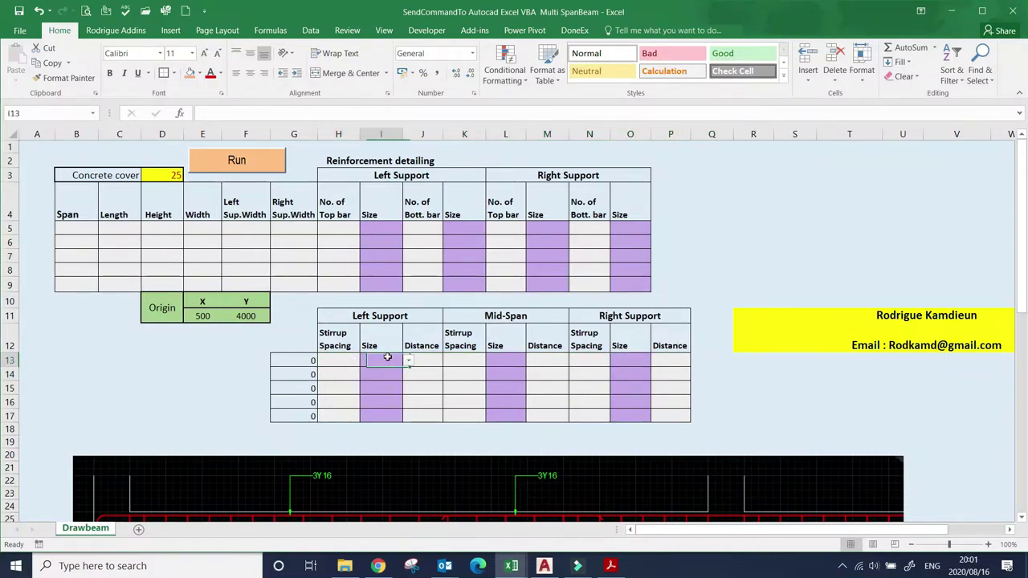
click(410, 415)
drag(298, 359, 310, 413)
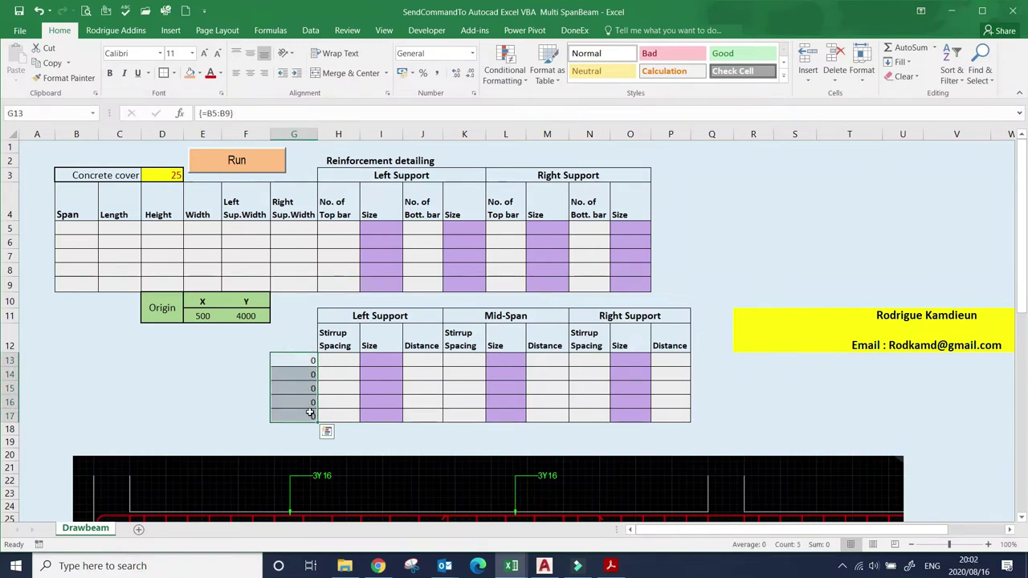
click(282, 303)
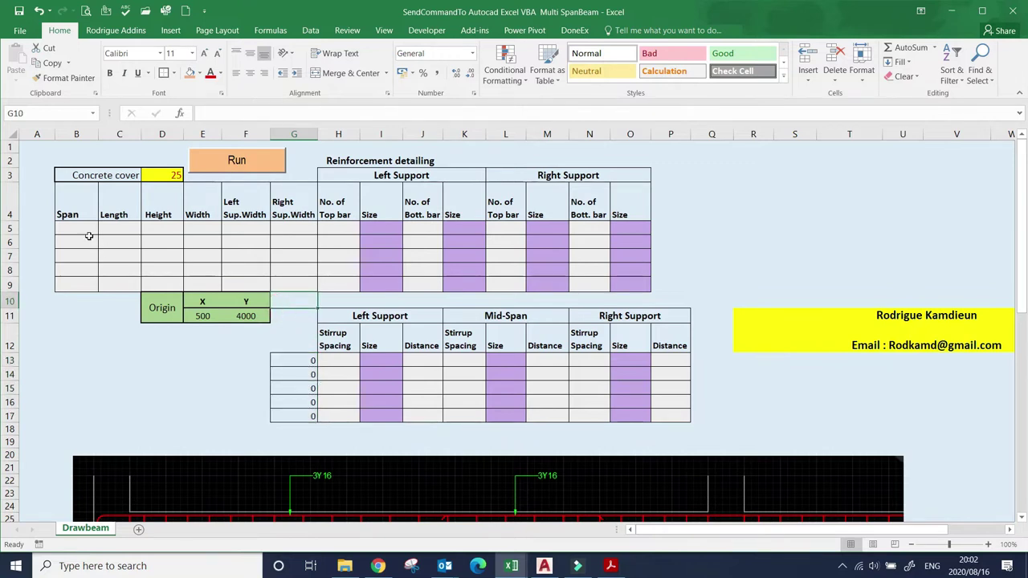
click(86, 232)
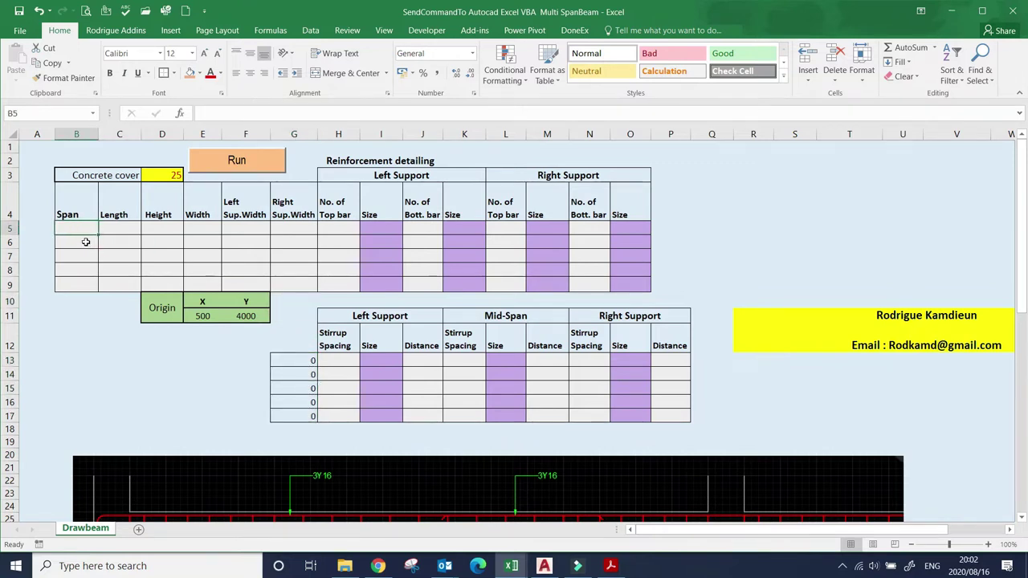
click(298, 364)
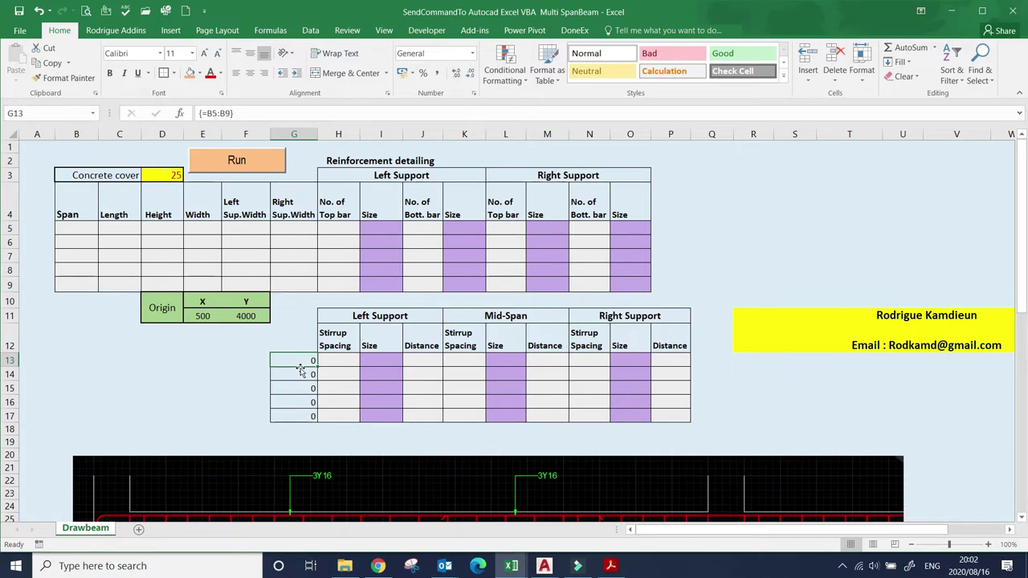
click(309, 417)
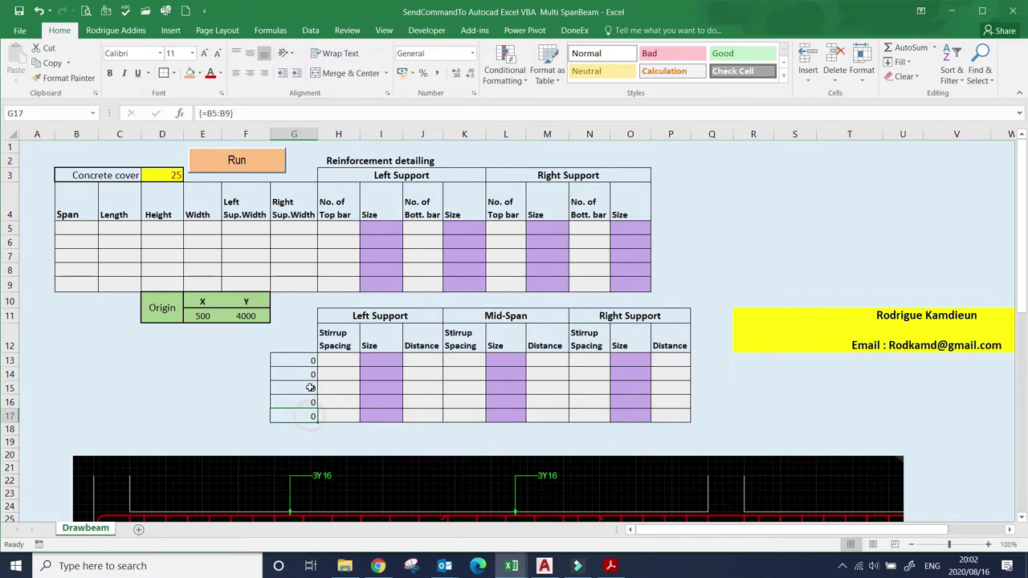
click(312, 401)
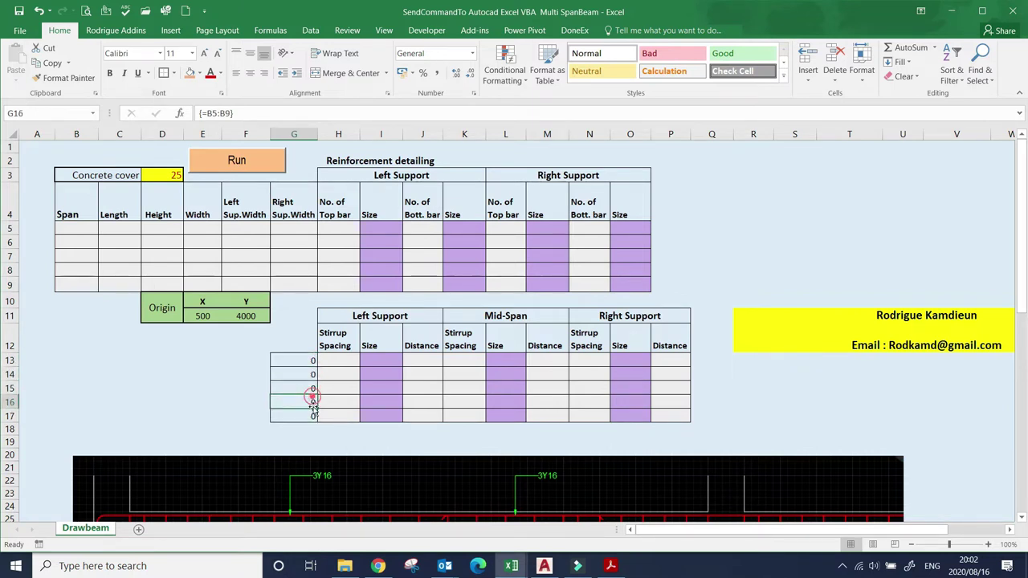
Step: Enter span number 1 in B5 and a length of 4000 in C5
click(83, 232)
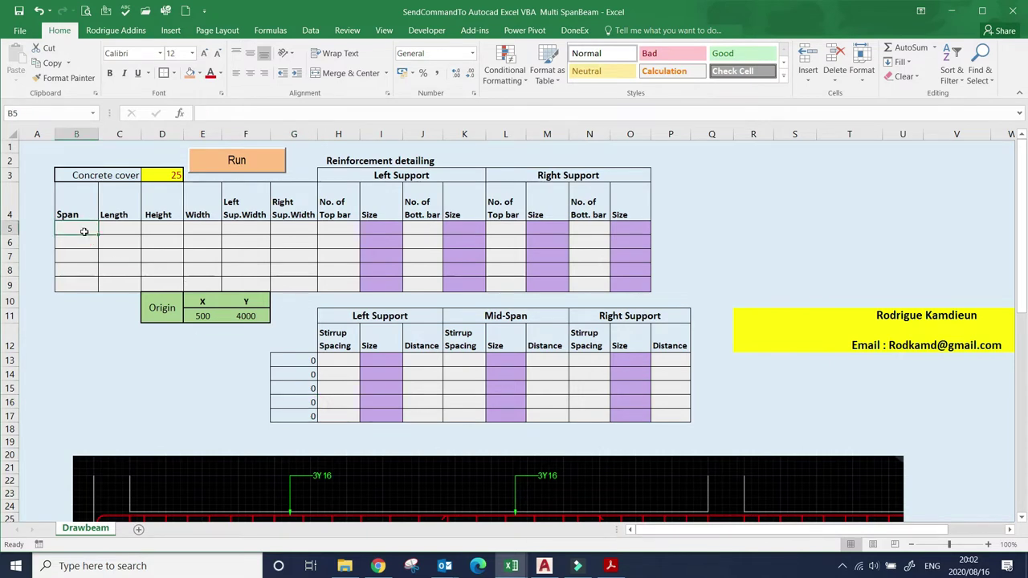
click(85, 233)
text(1)
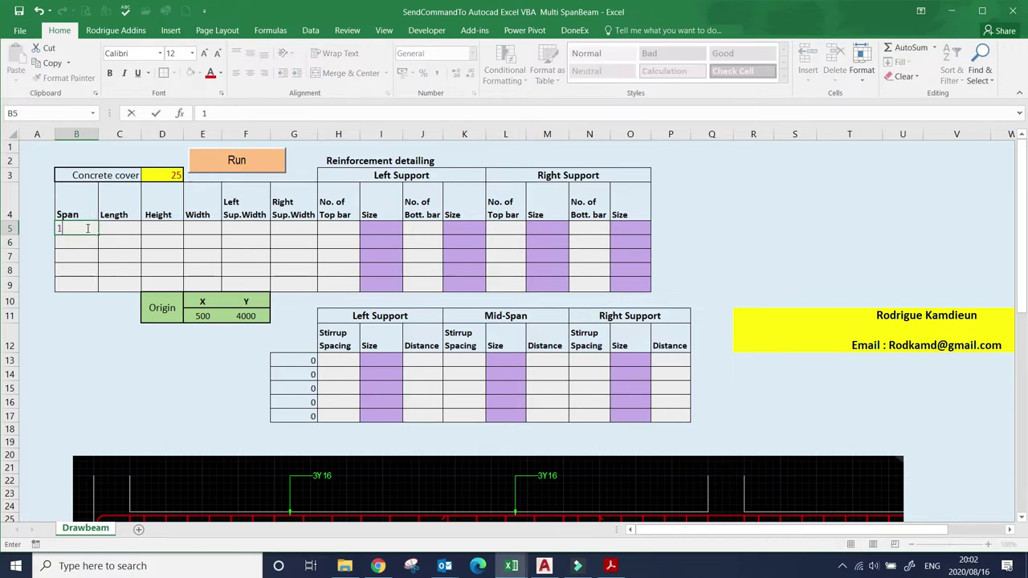
click(119, 235)
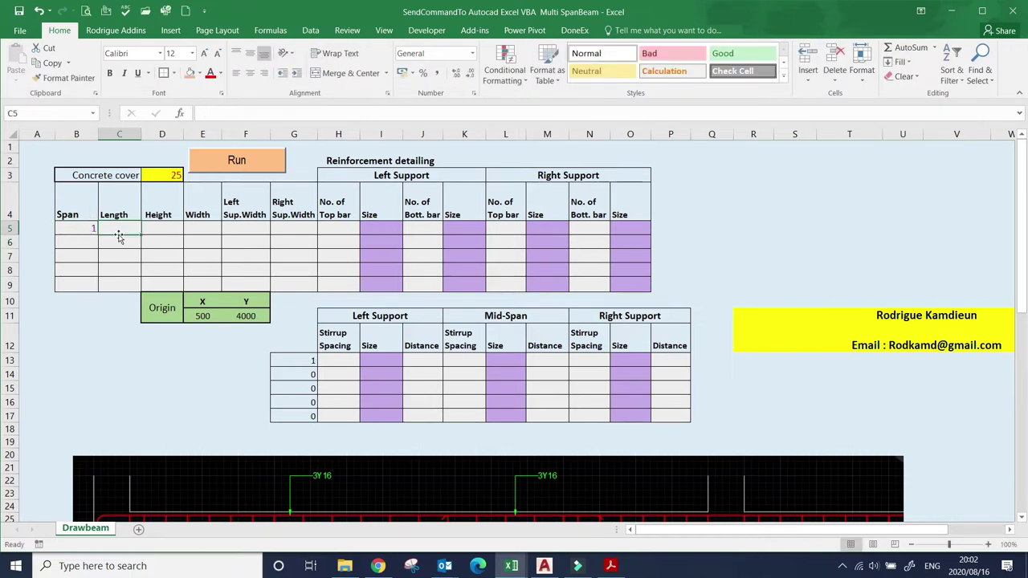
text(4000)
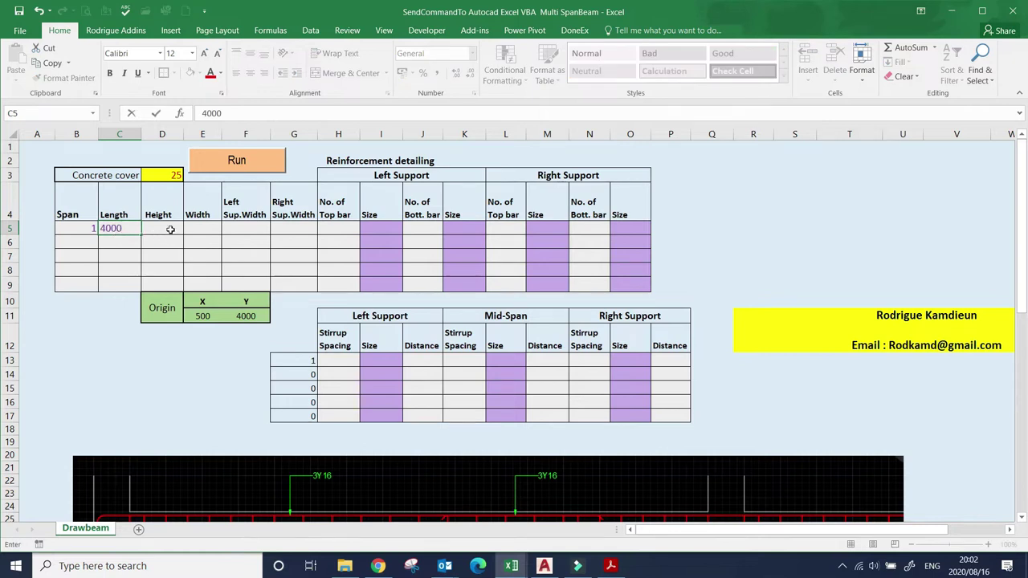
click(171, 229)
click(130, 229)
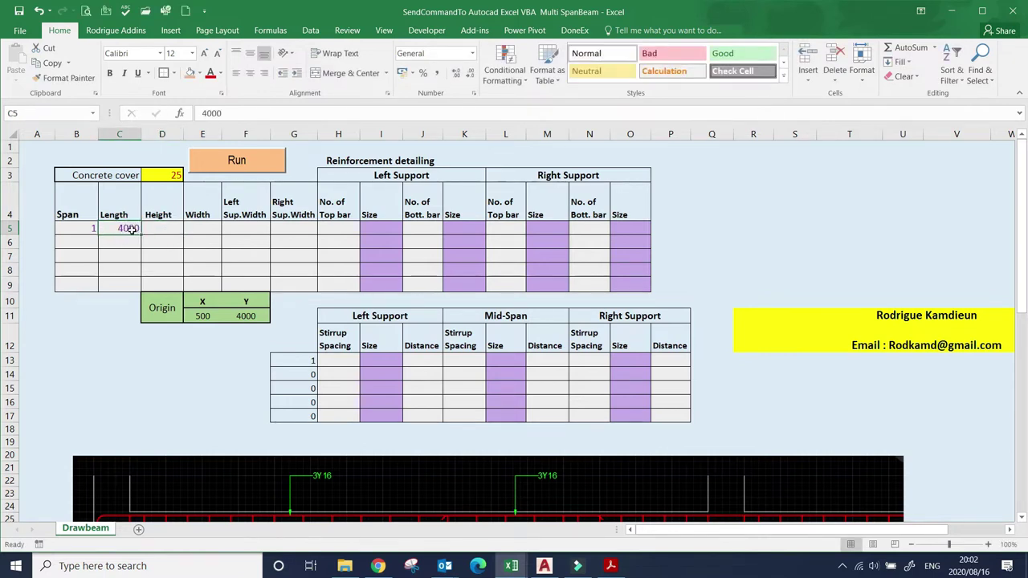
Step: Enter a height of 600 in D5 and a width of 300 in E5 for span 1
click(161, 233)
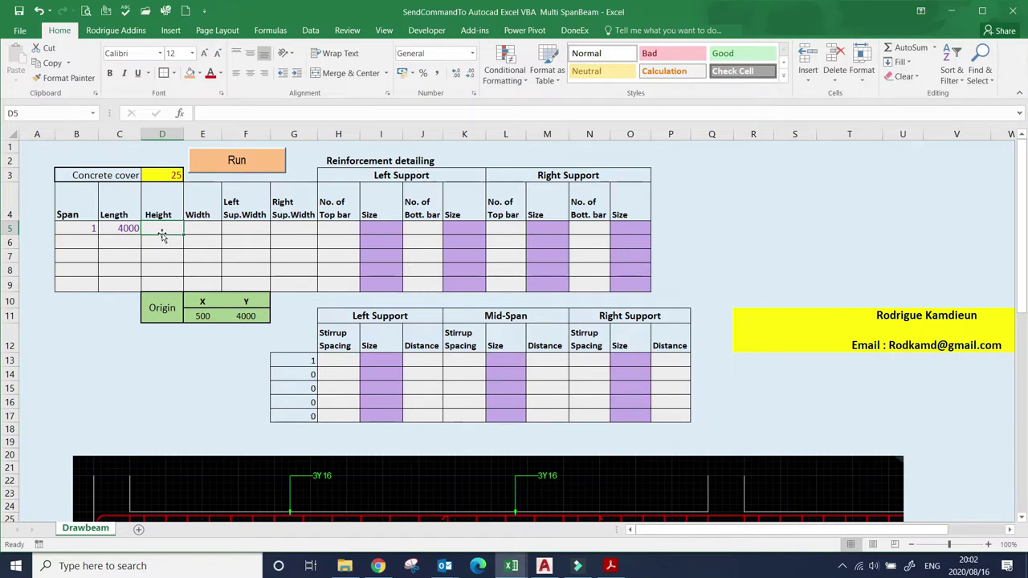
text(600)
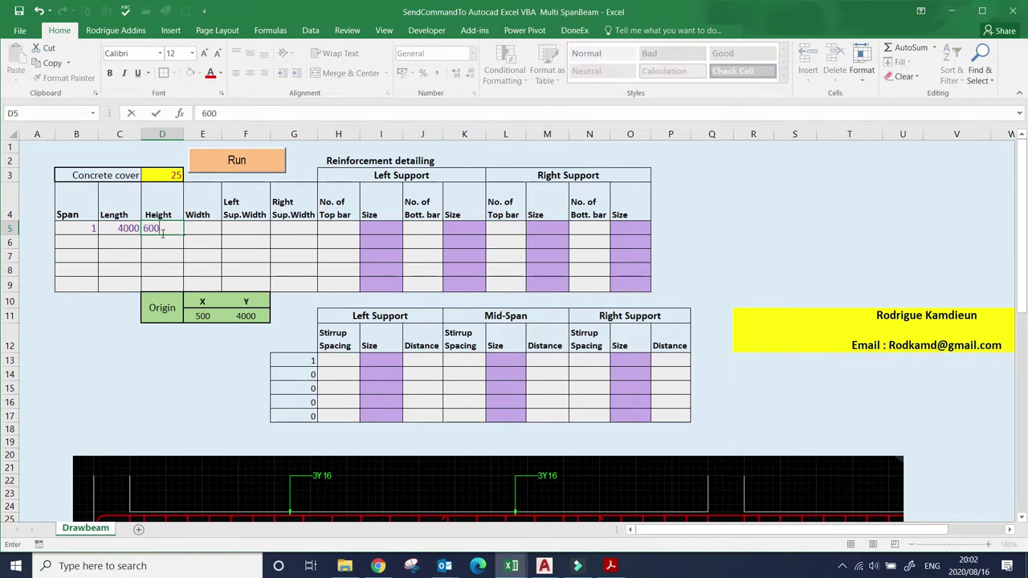
click(204, 229)
click(205, 215)
click(204, 228)
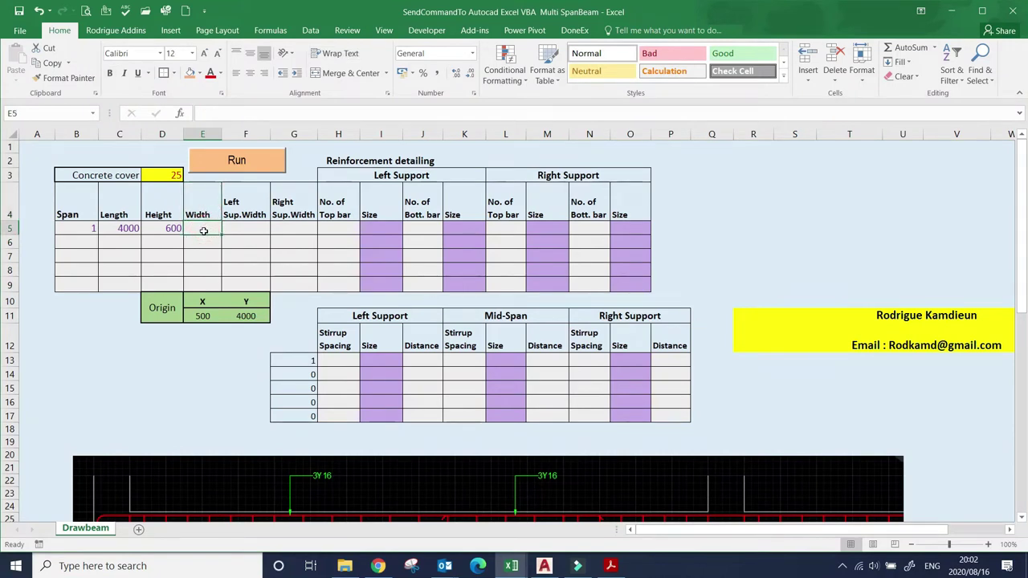
text(300)
key(Tab)
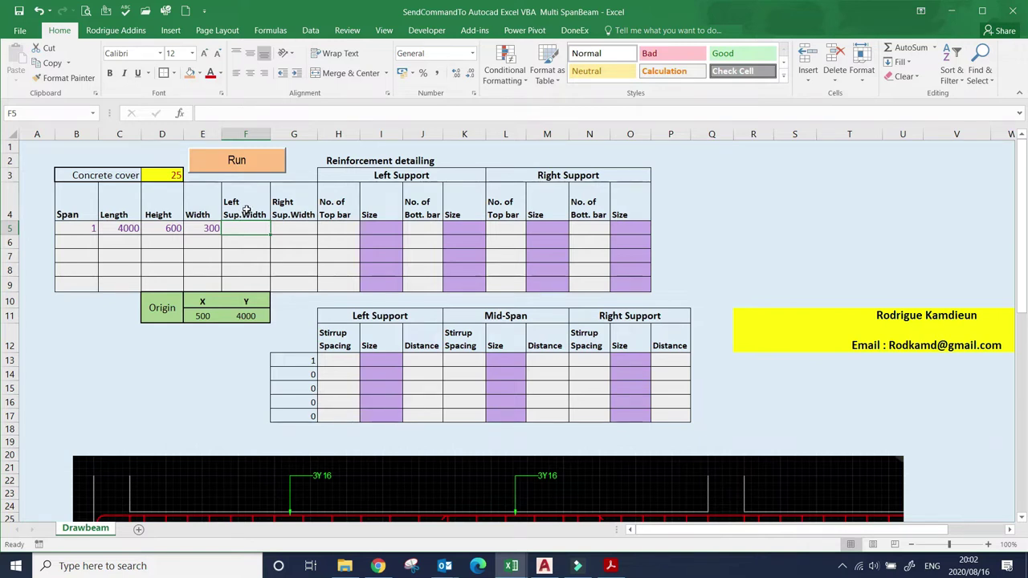
Step: Examine the reference beam picture below the tables to see what the left and right support widths represent
scroll(233, 265, down, 4)
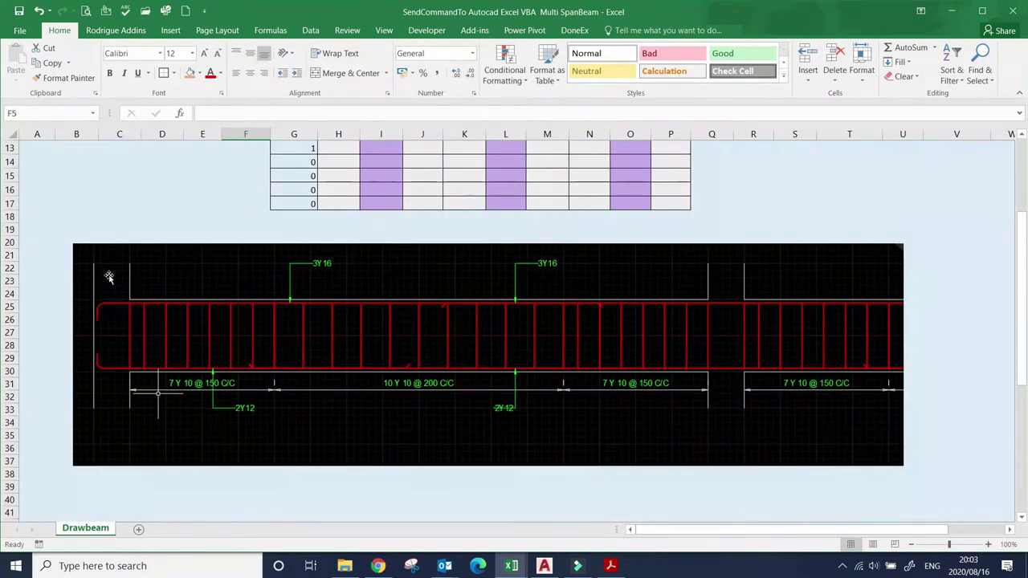
click(179, 275)
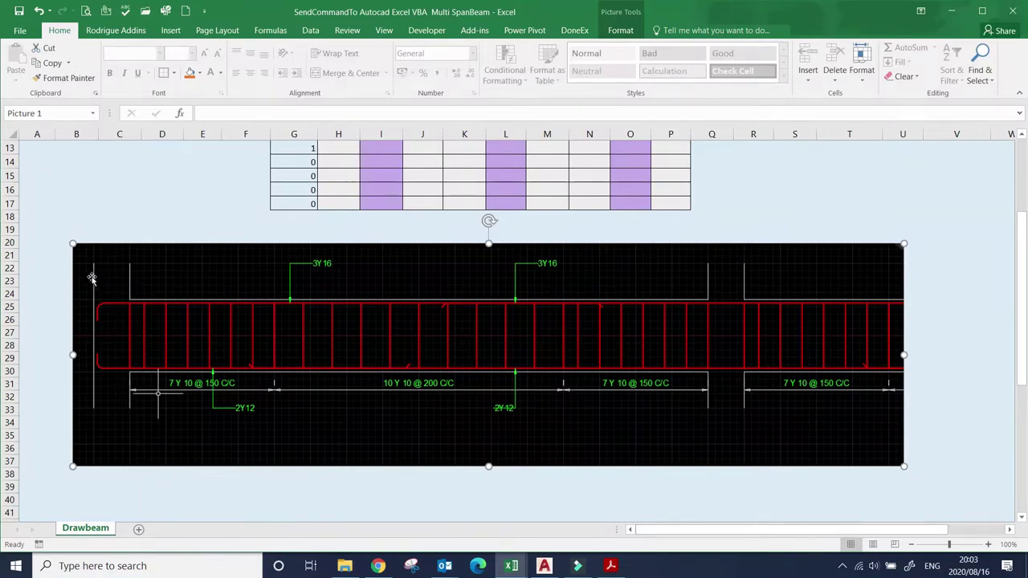
scroll(361, 285, up, 4)
click(246, 228)
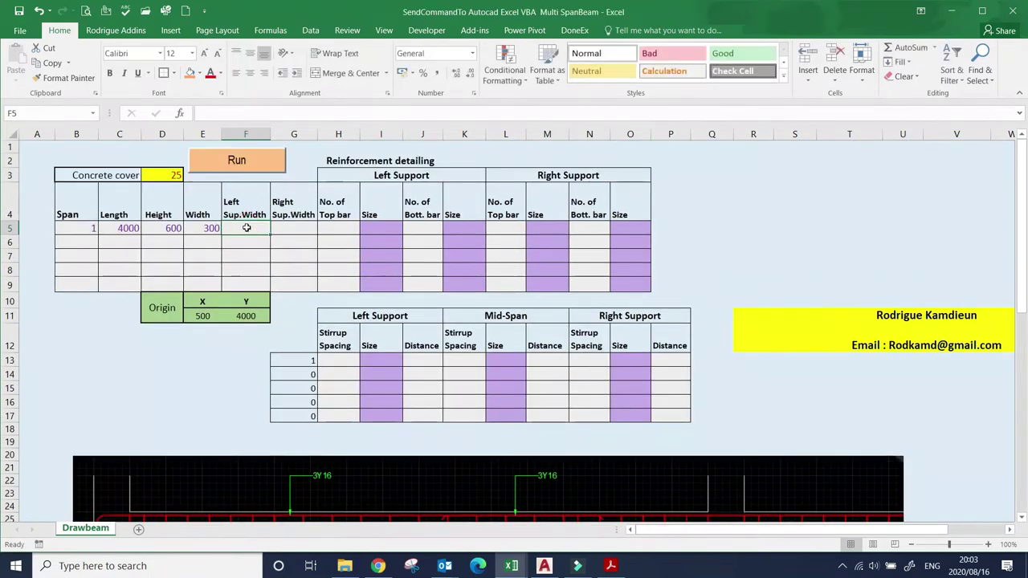
scroll(242, 289, down, 3)
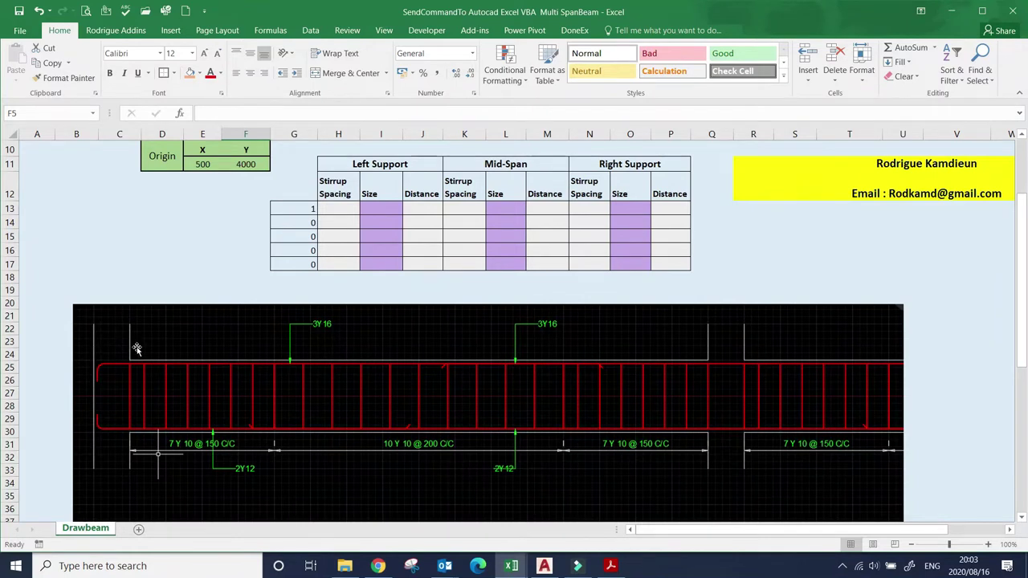
scroll(232, 342, up, 3)
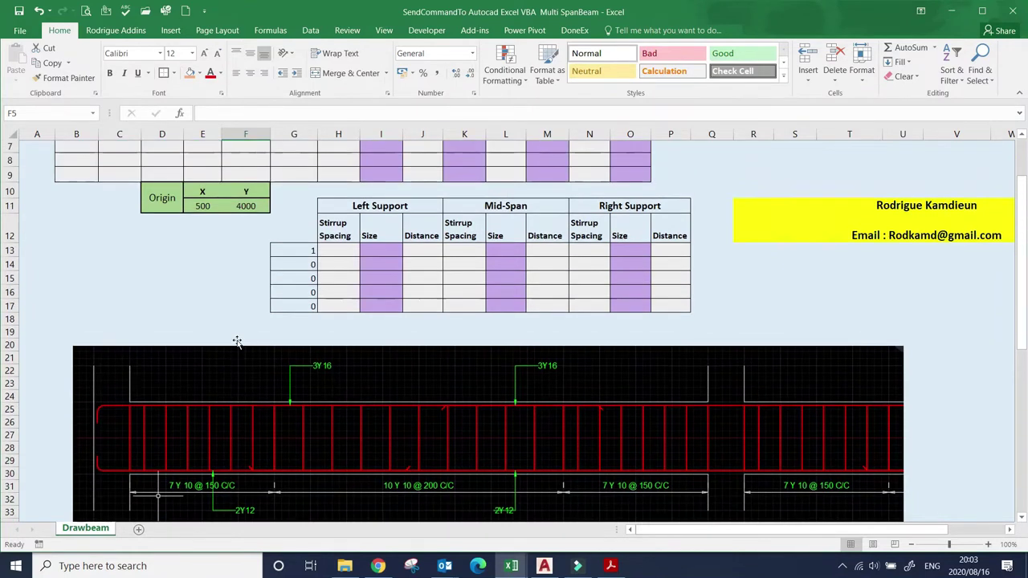
click(293, 238)
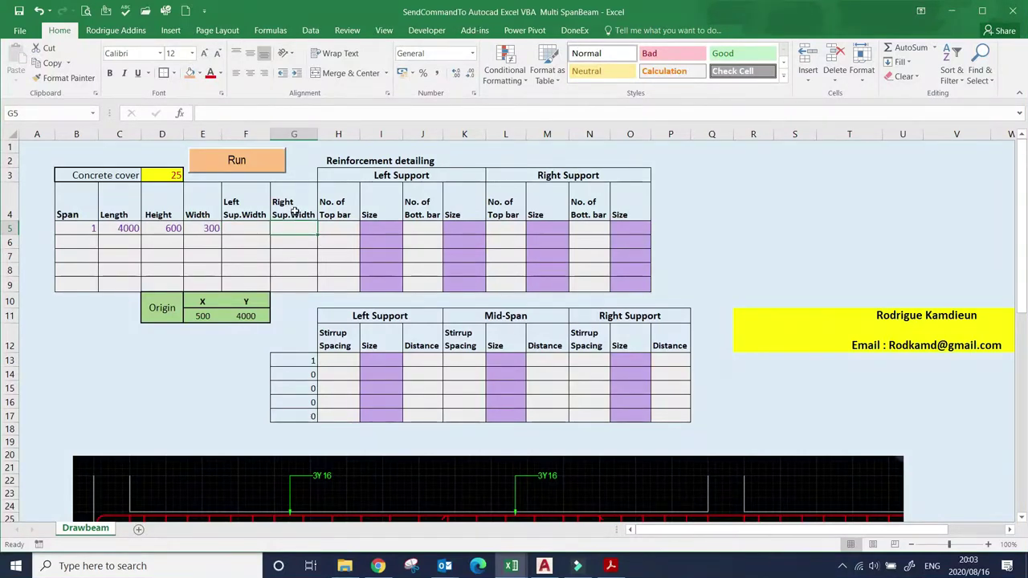
scroll(294, 215, down, 3)
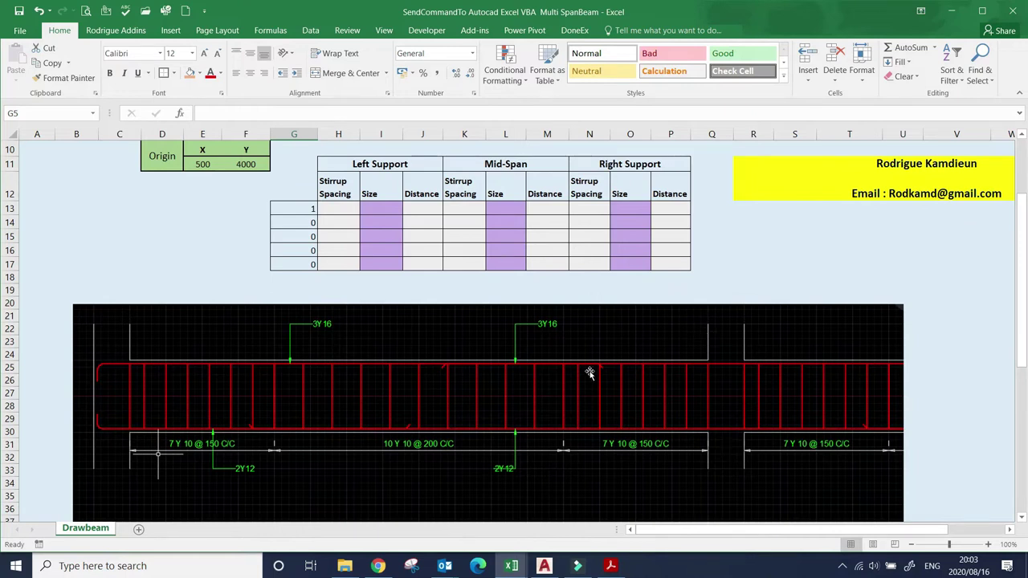
scroll(414, 393, up, 3)
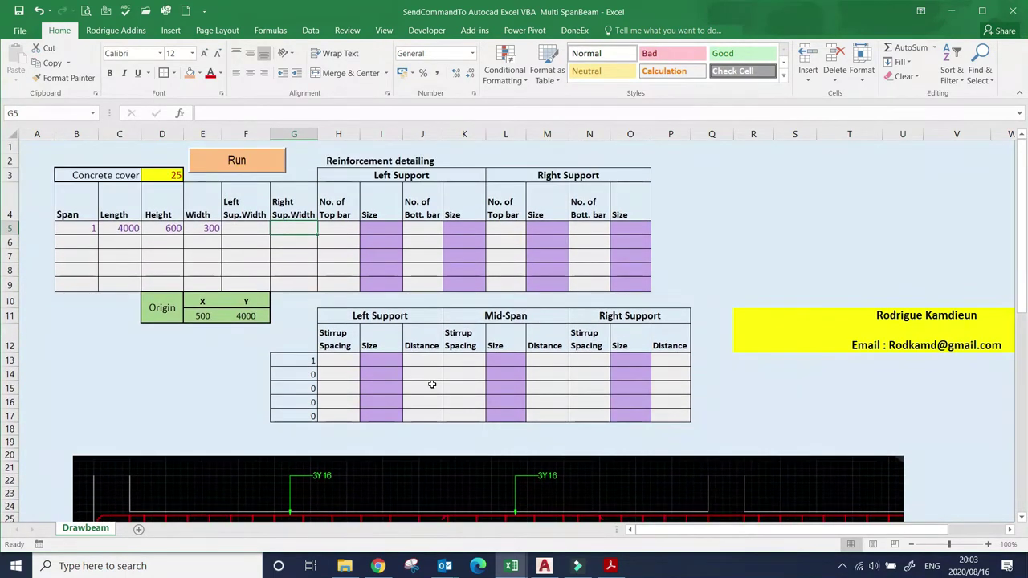
scroll(442, 376, down, 3)
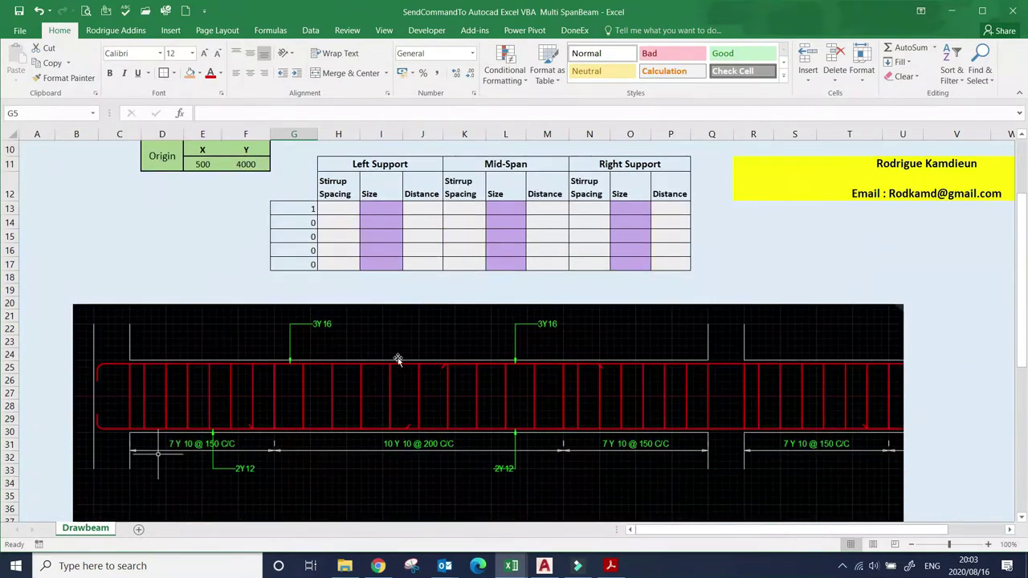
scroll(418, 336, down, 2)
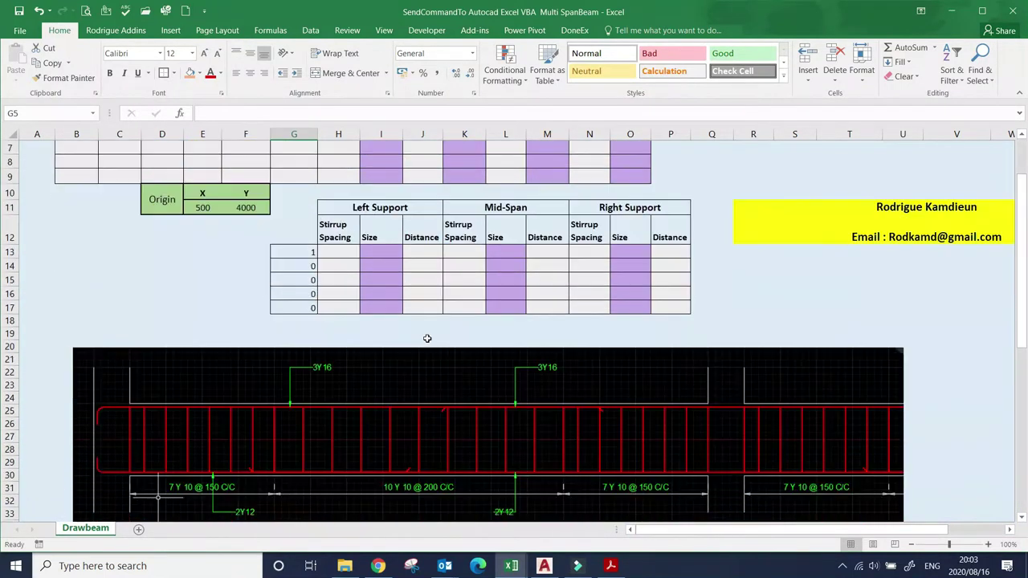
scroll(443, 324, down, 2)
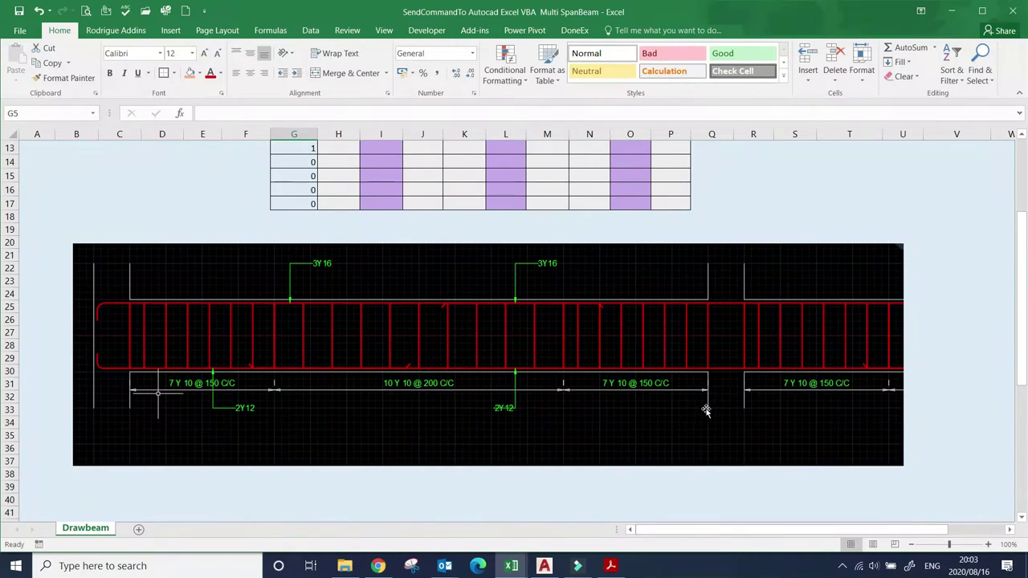
scroll(245, 230, up, 4)
Step: Set span 1's left support width in F5 and right support width in G5 to 300 each
click(246, 228)
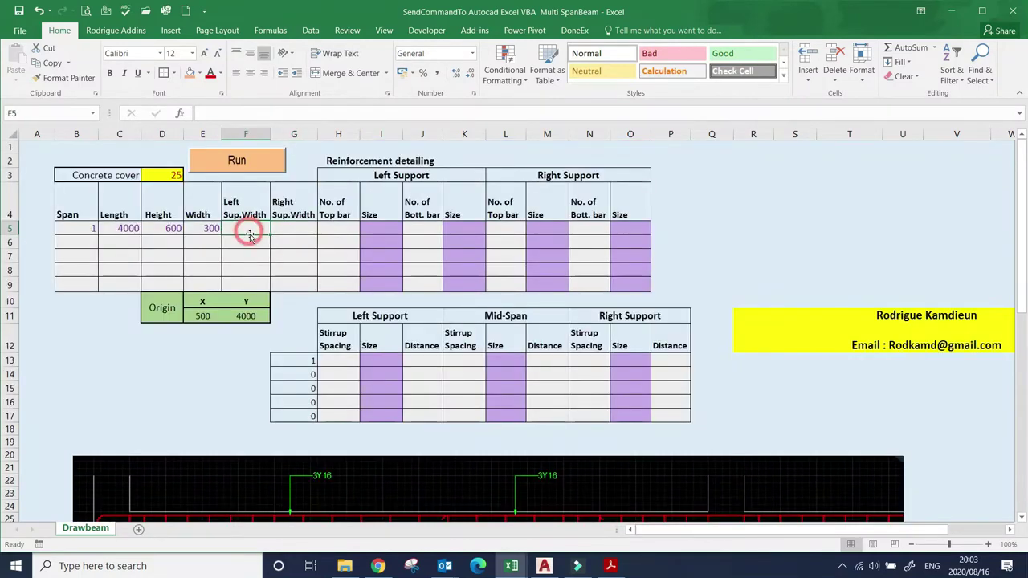
click(247, 226)
text(300)
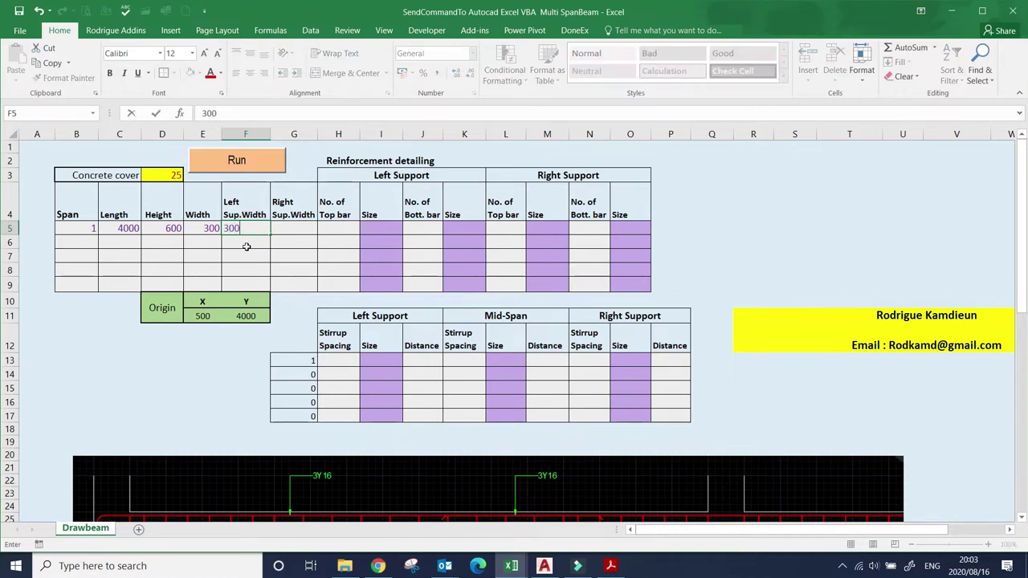
key(Tab)
text(300)
key(Tab)
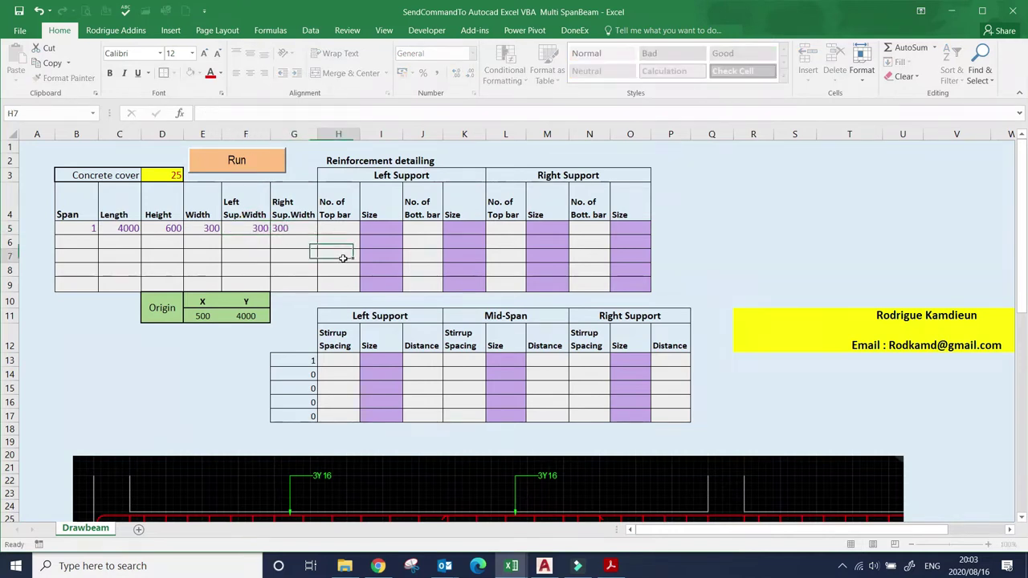
Step: Enter 3 top bars of size 20 for span 1's left support in H5 and I5
scroll(220, 371, down, 2)
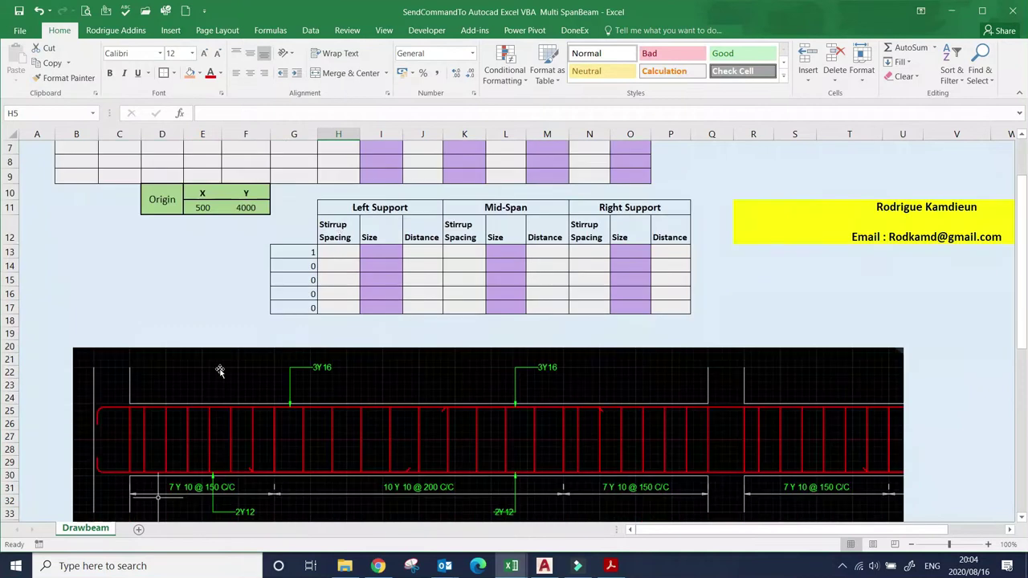
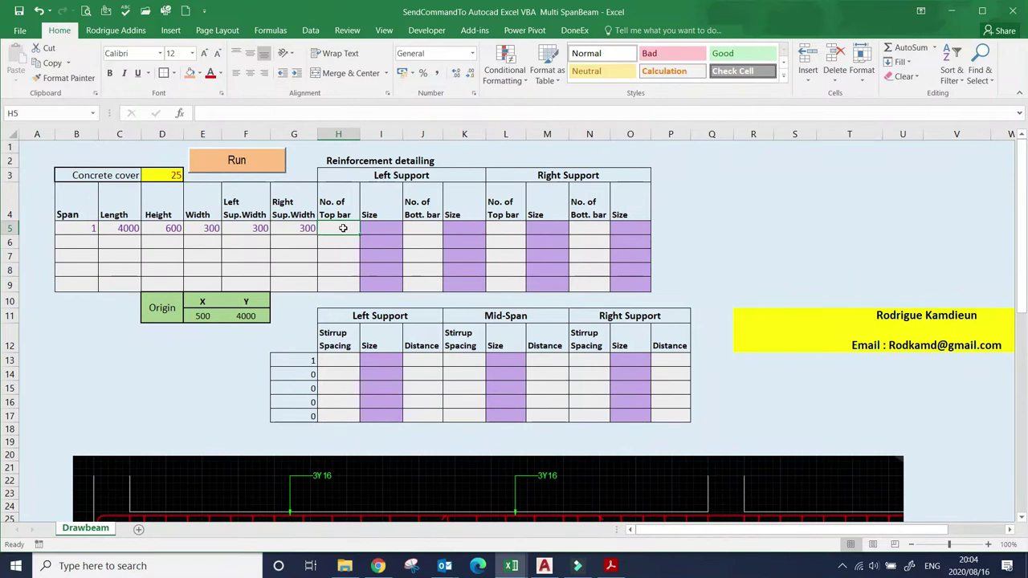
text(3)
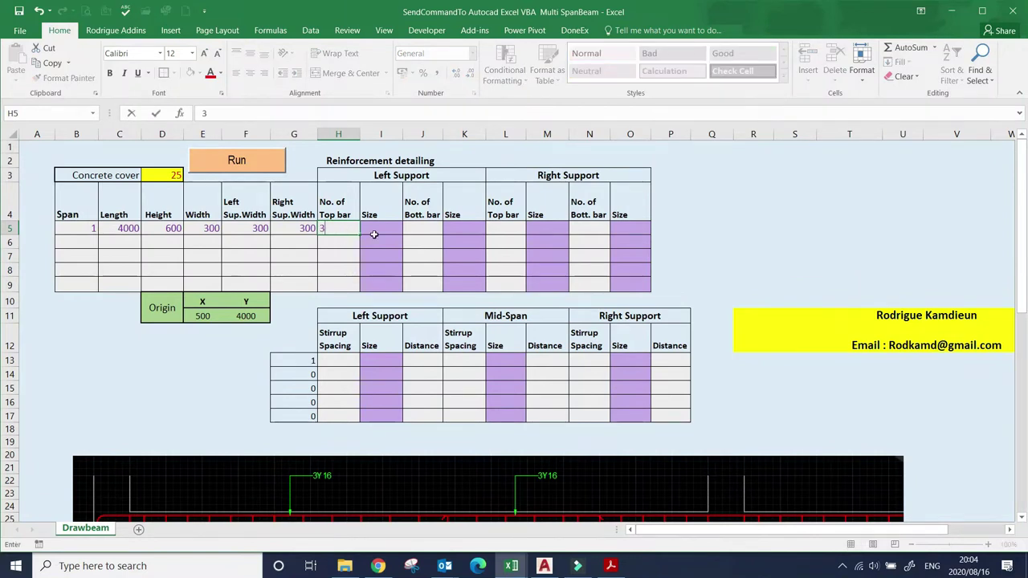
click(374, 234)
click(408, 230)
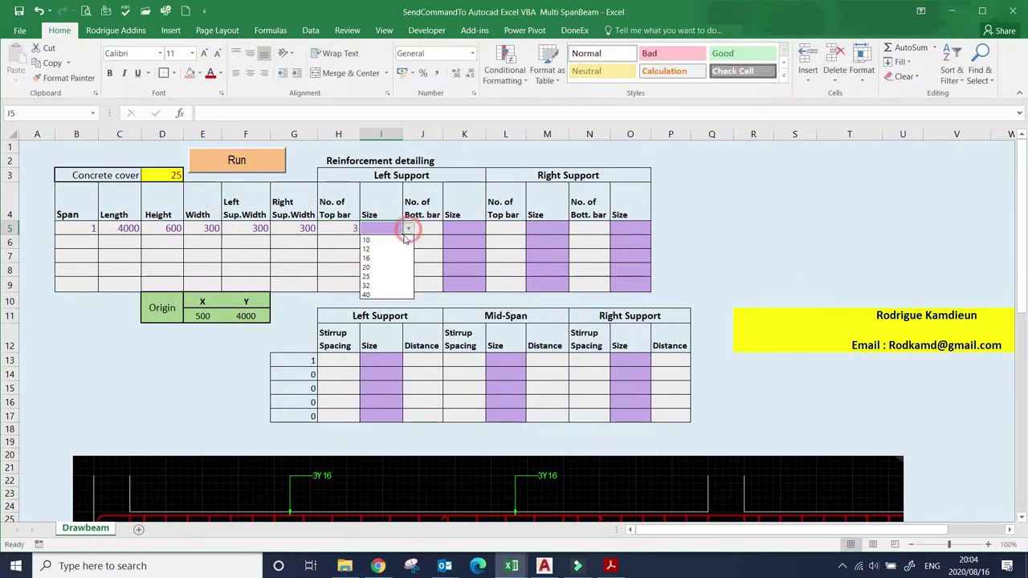
click(376, 267)
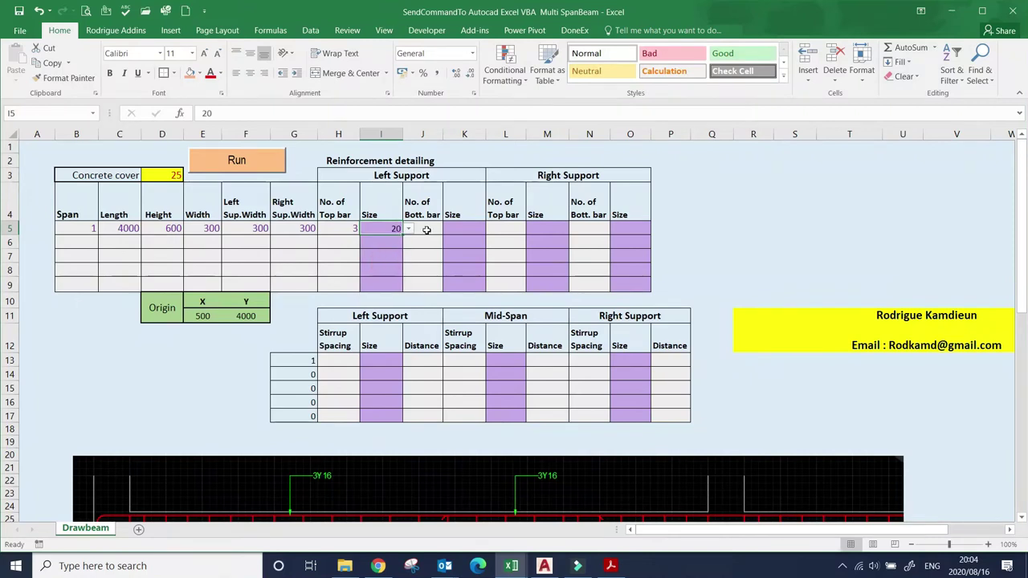
Step: Enter 3 bottom bars of size 16 for span 1's left support in J5 and K5
click(425, 229)
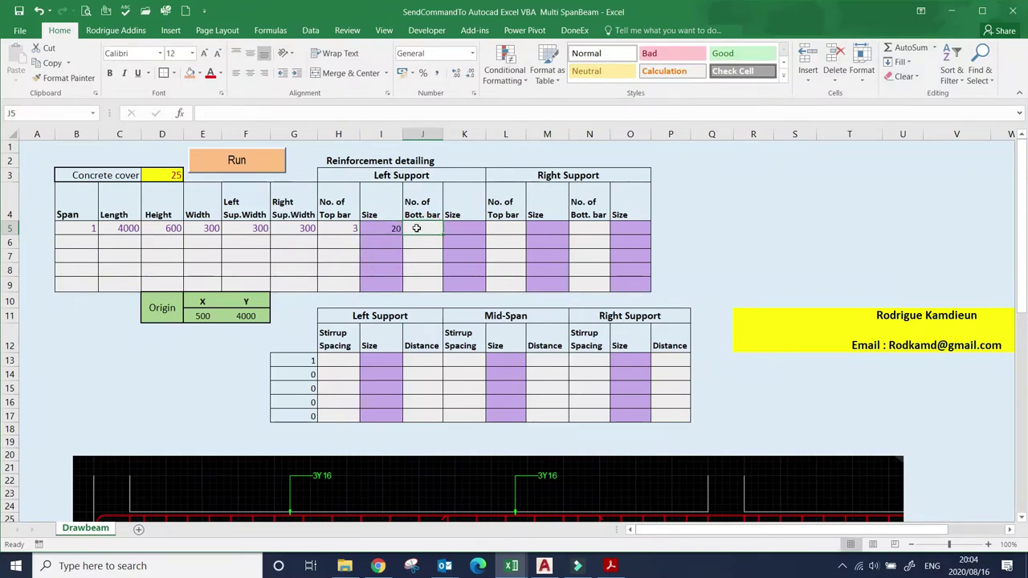
scroll(427, 223, down, 2)
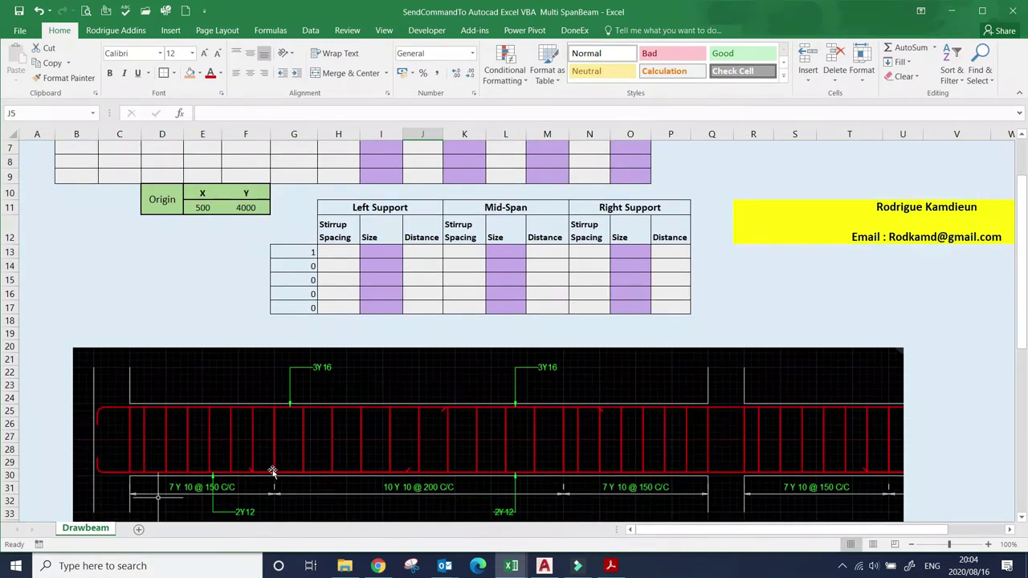
scroll(253, 477, up, 2)
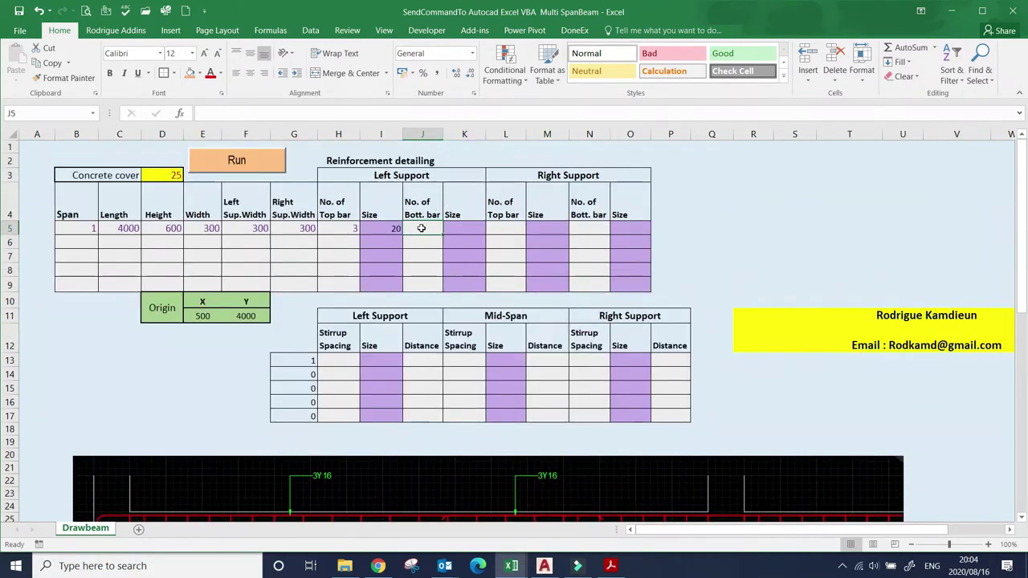
text(3)
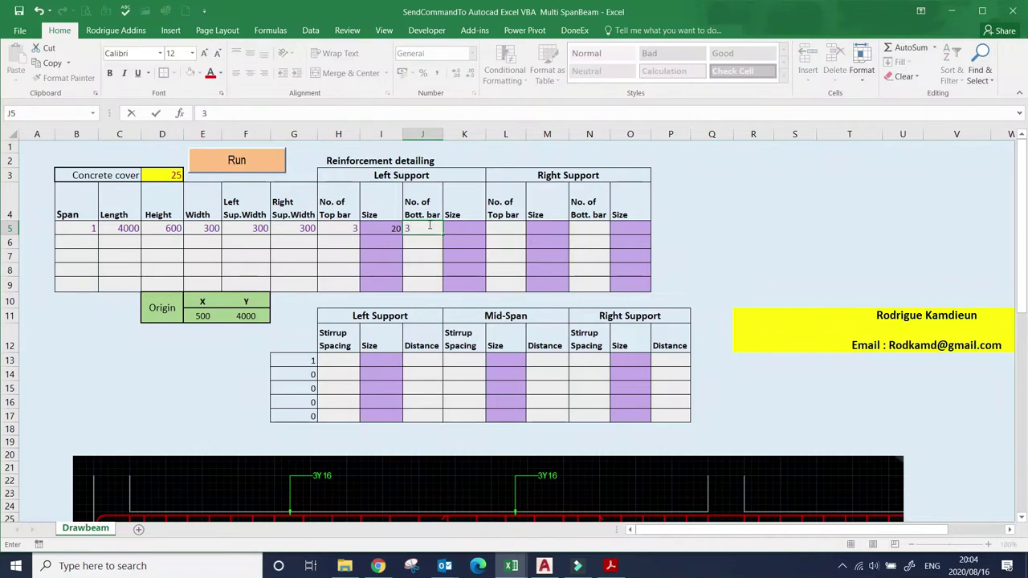
click(454, 228)
click(491, 229)
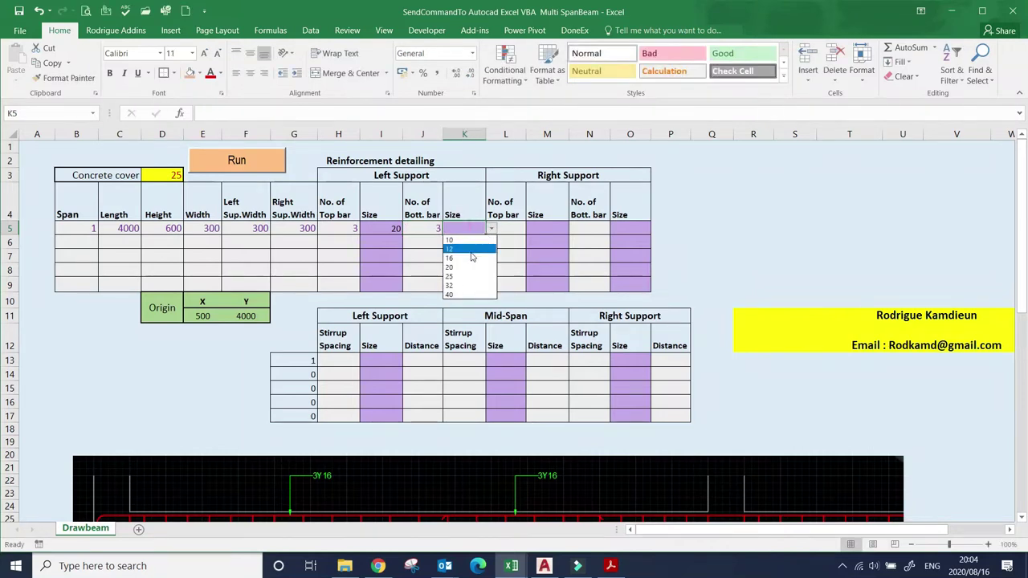
click(471, 259)
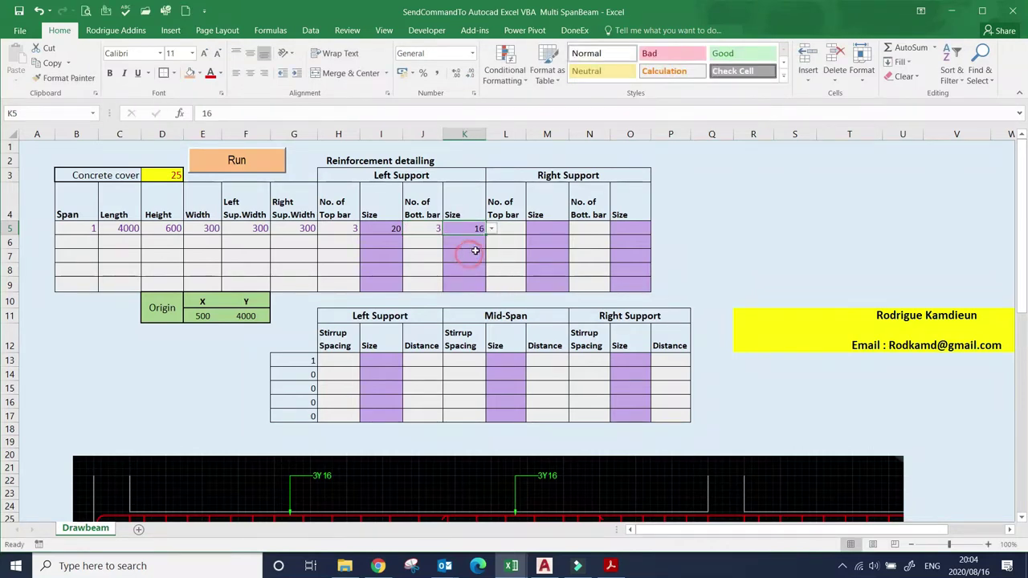
Step: Enter 3 top bars of size 20 for span 1's right support in L5 and M5
click(517, 230)
scroll(507, 266, down, 3)
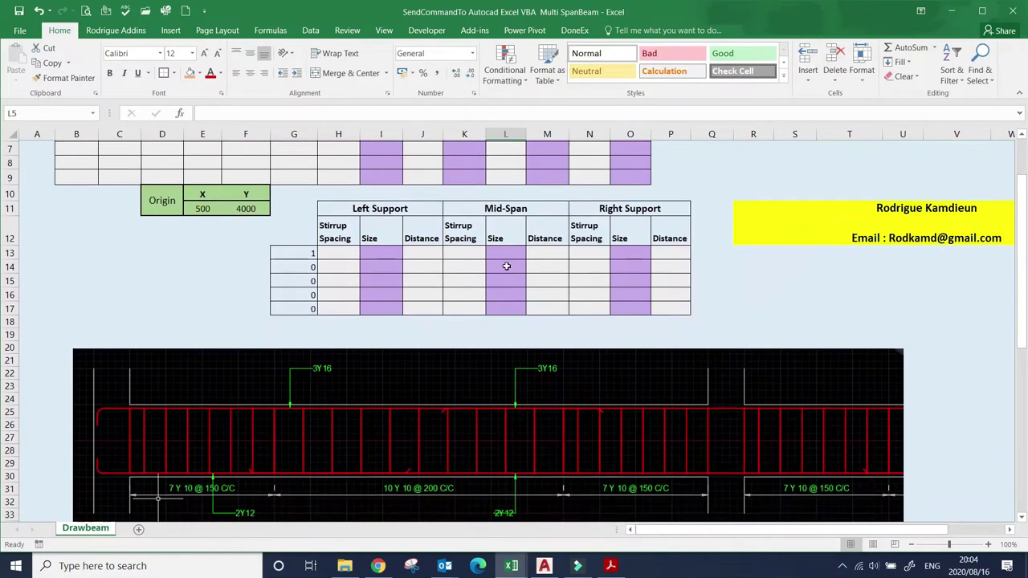
scroll(528, 401, up, 2)
scroll(528, 401, up, 1)
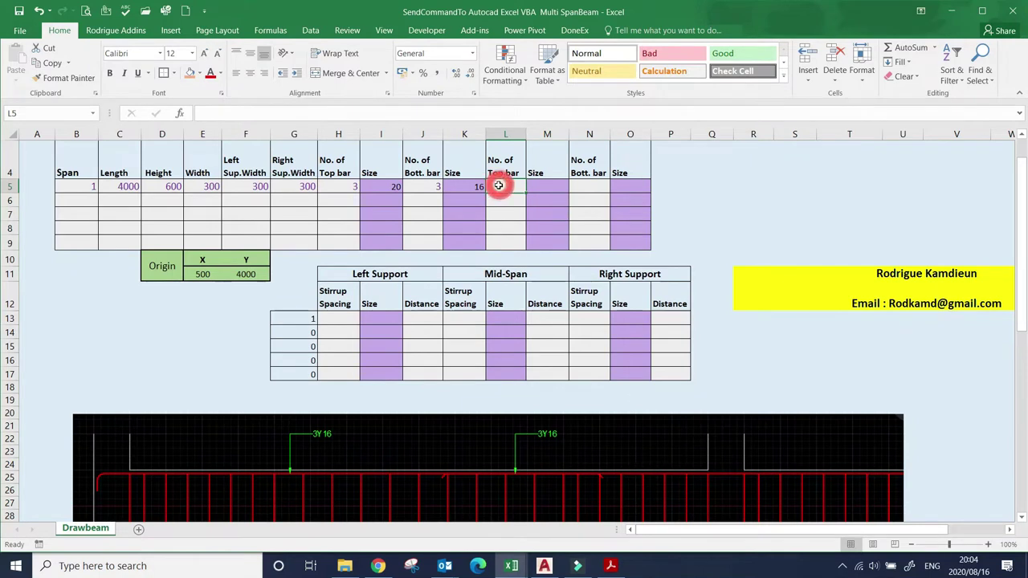
text(3)
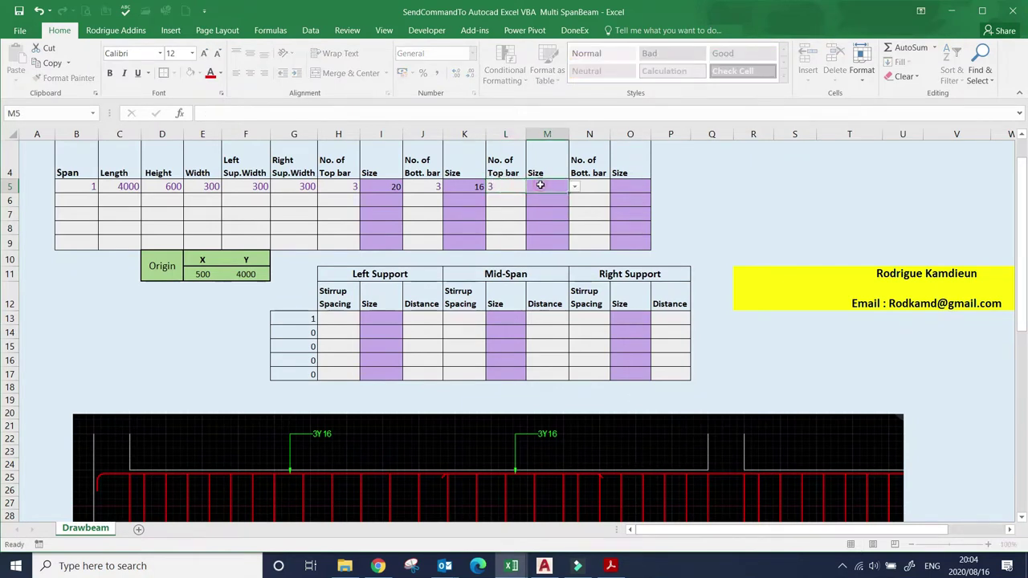
click(547, 187)
click(574, 187)
click(554, 215)
click(574, 186)
click(551, 225)
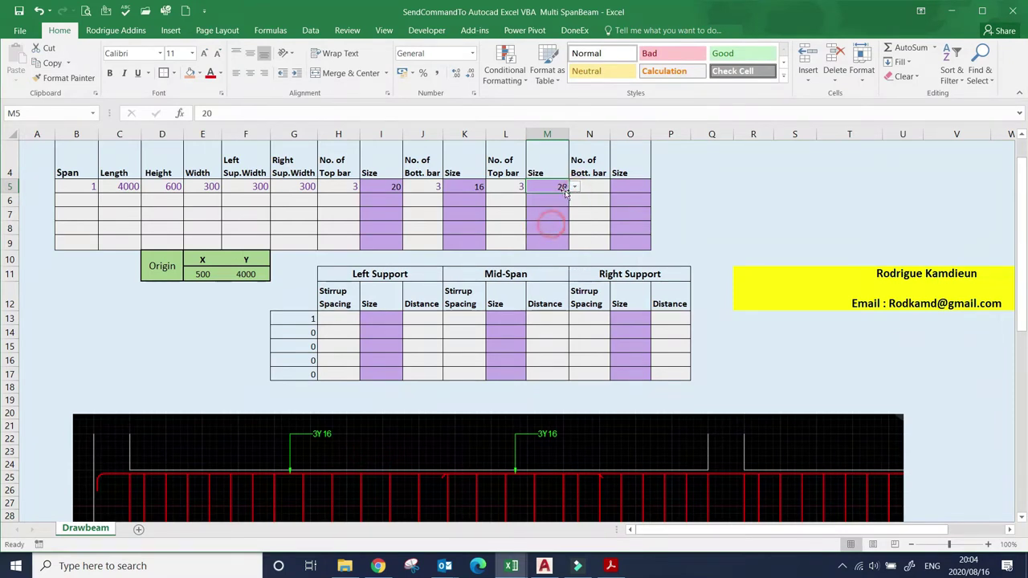
Step: Enter 2 bottom bars of size 12 for span 1's right support in N5 and O5
click(593, 191)
scroll(610, 225, down, 2)
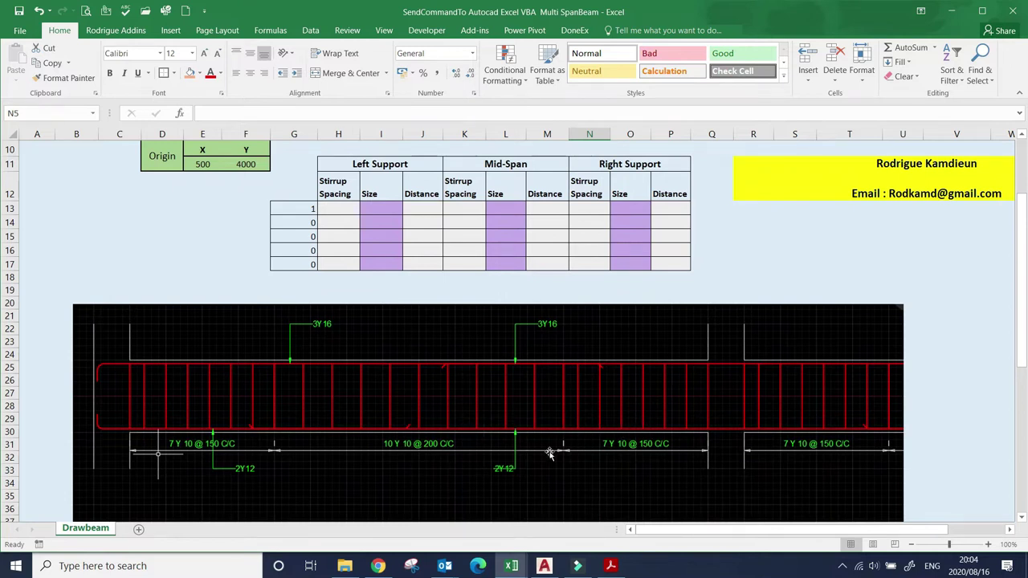
scroll(662, 422, up, 3)
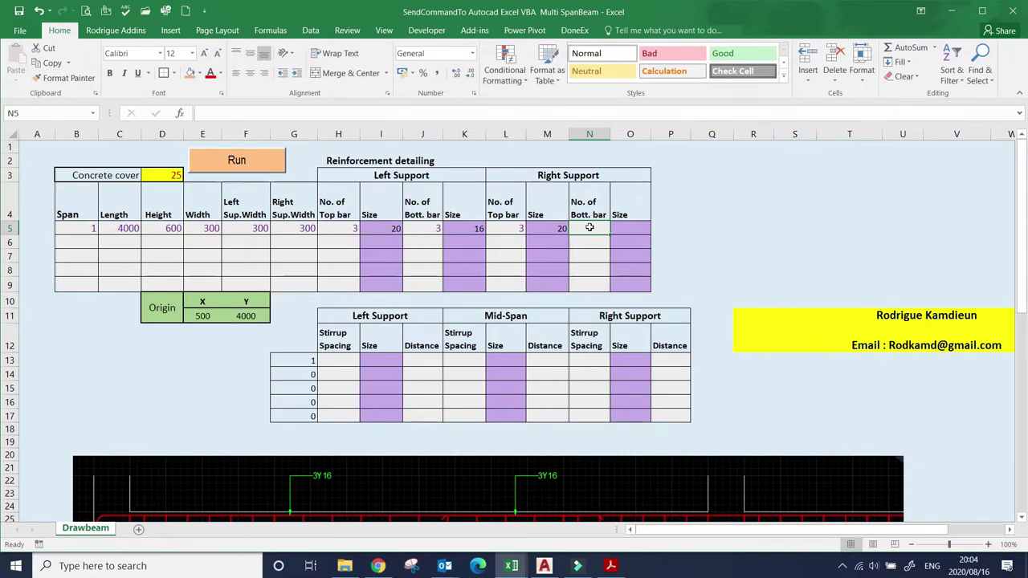
text(3)
text(2)
click(638, 230)
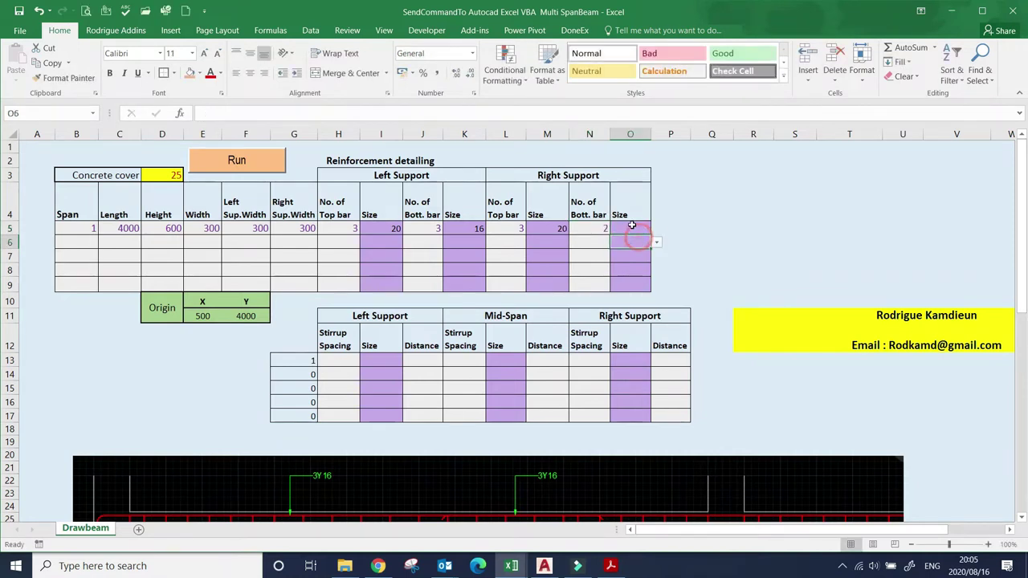
click(655, 230)
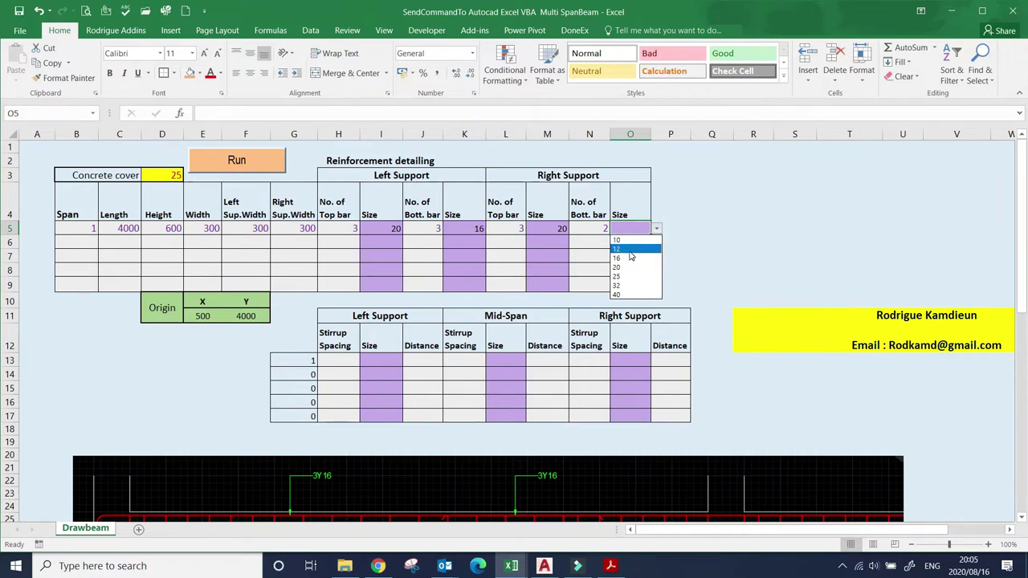
click(628, 249)
Step: Add span number 2 in B6 and set its length to 3000 in C6
click(83, 239)
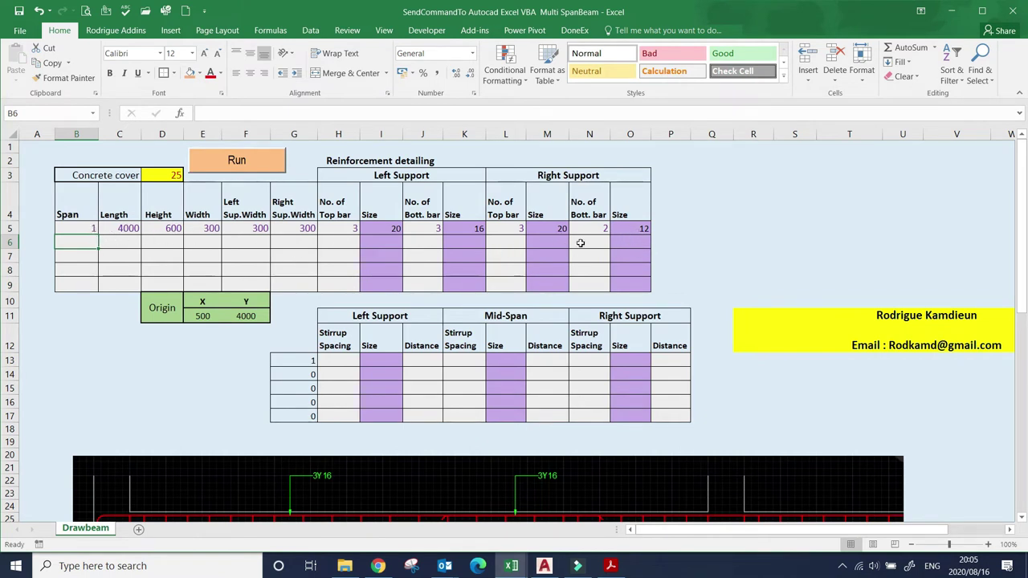
scroll(411, 264, down, 2)
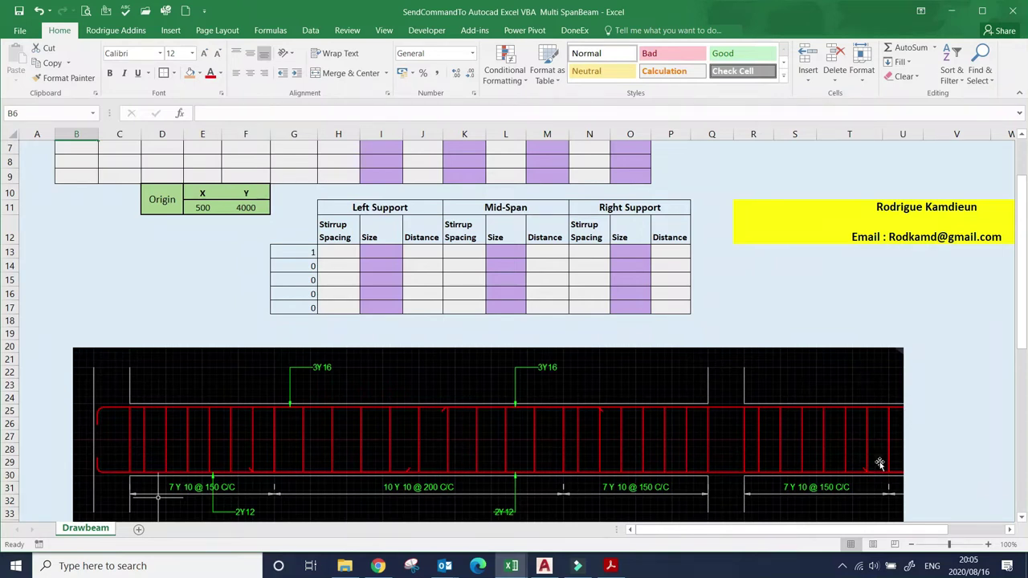
scroll(370, 325, up, 2)
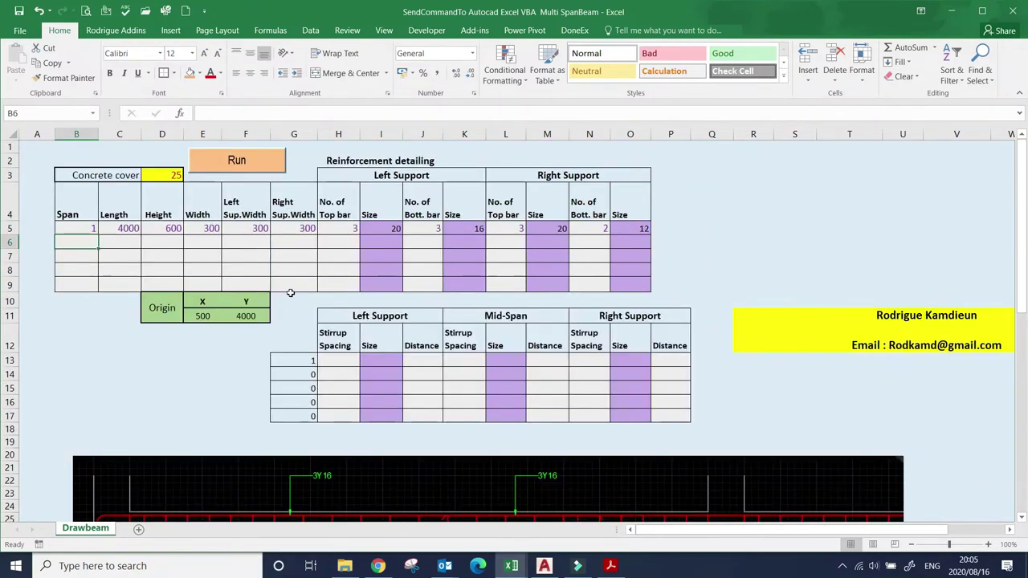
text(2)
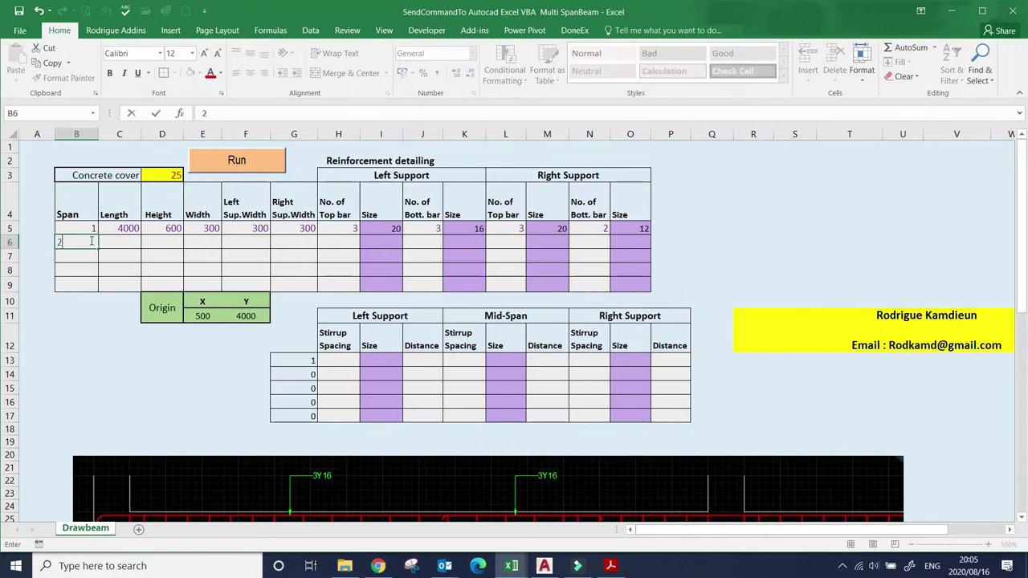
click(133, 245)
text(3000)
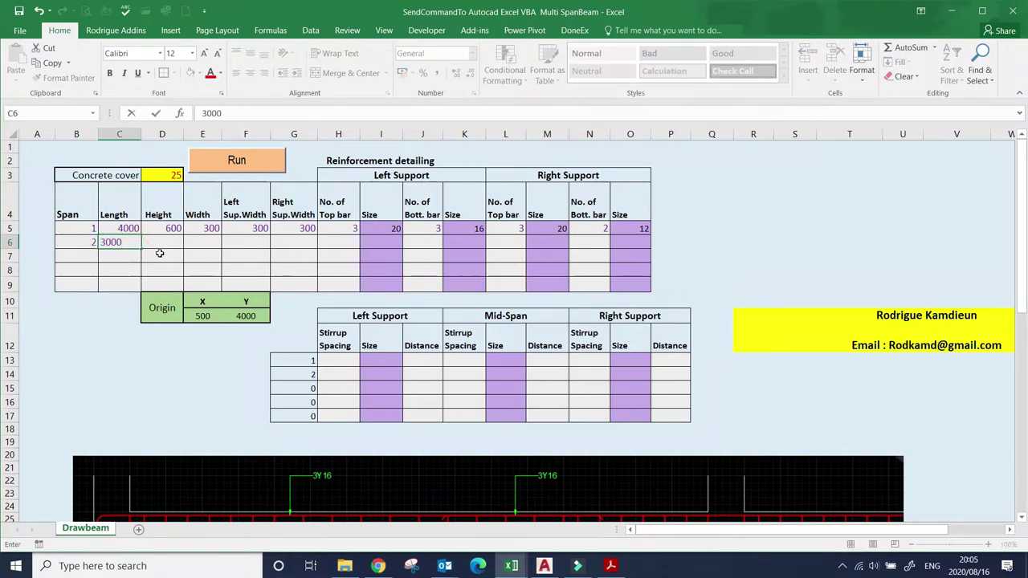
Step: Set span 2's height to 600 in D6 and its width to 300 in E6
click(165, 245)
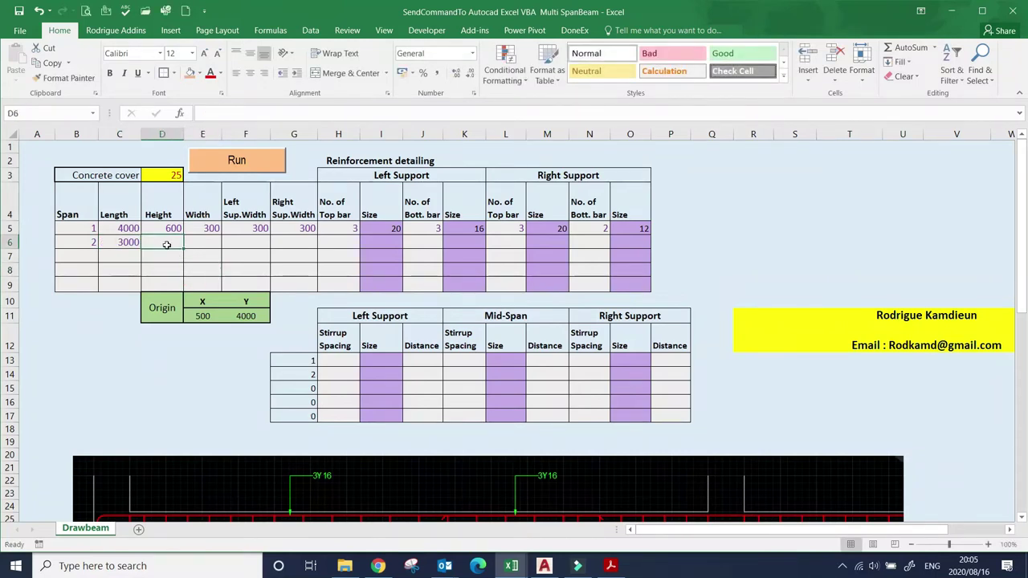
text(600)
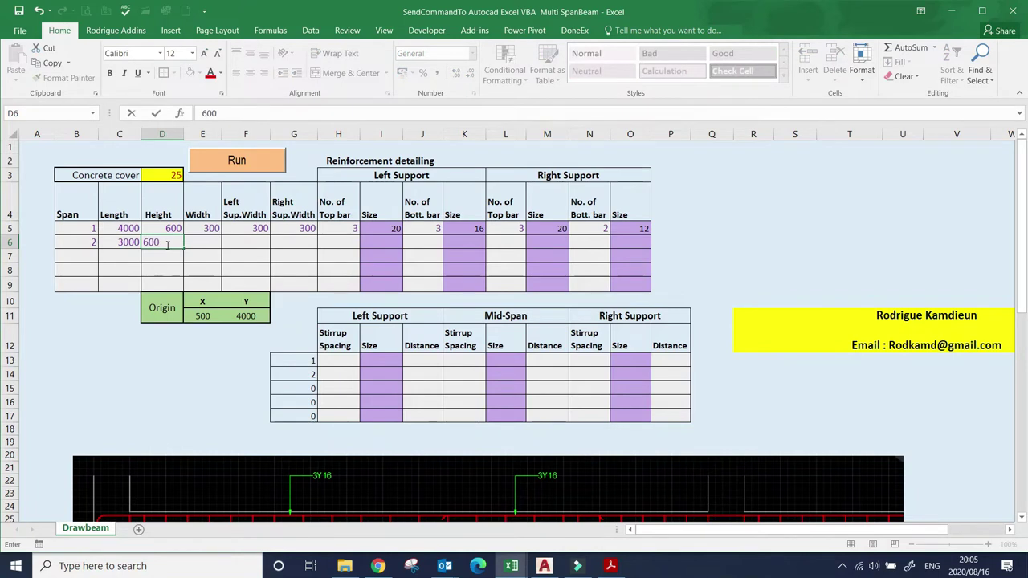
click(216, 238)
text(300)
Step: Set span 2's left support width in F6 and right support width in G6 to 300 each
click(249, 241)
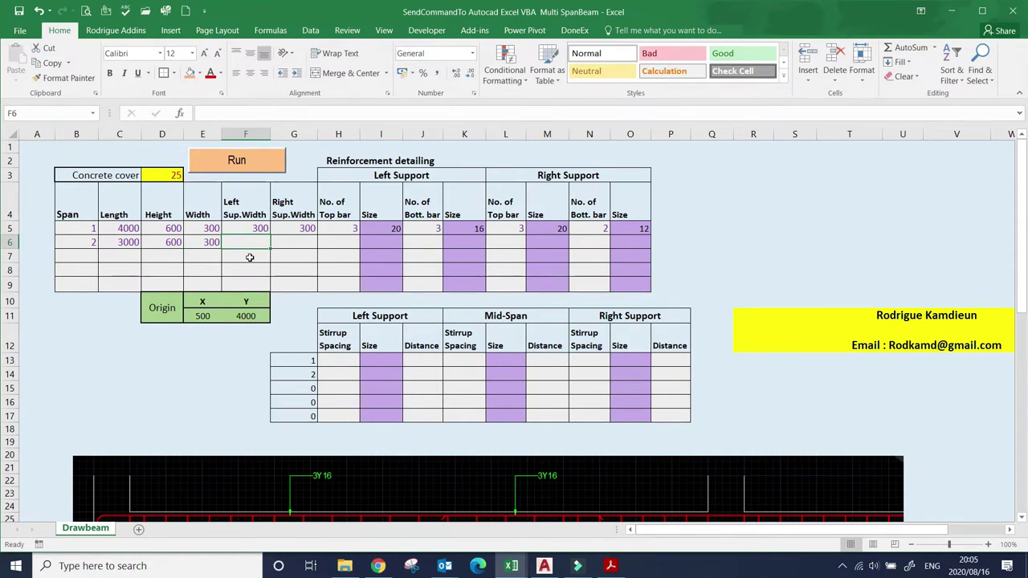
text(300)
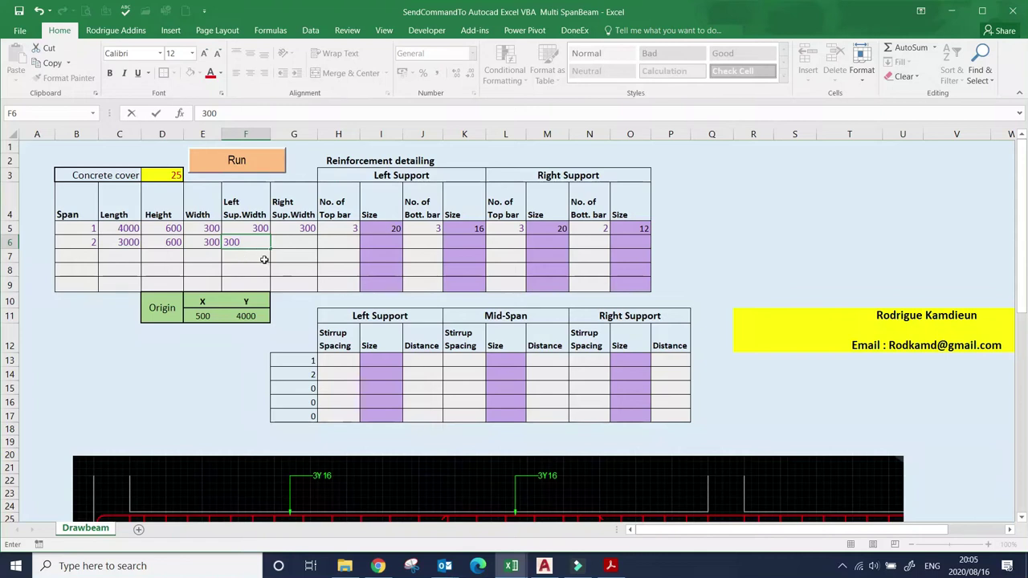
click(291, 242)
text(300)
click(292, 272)
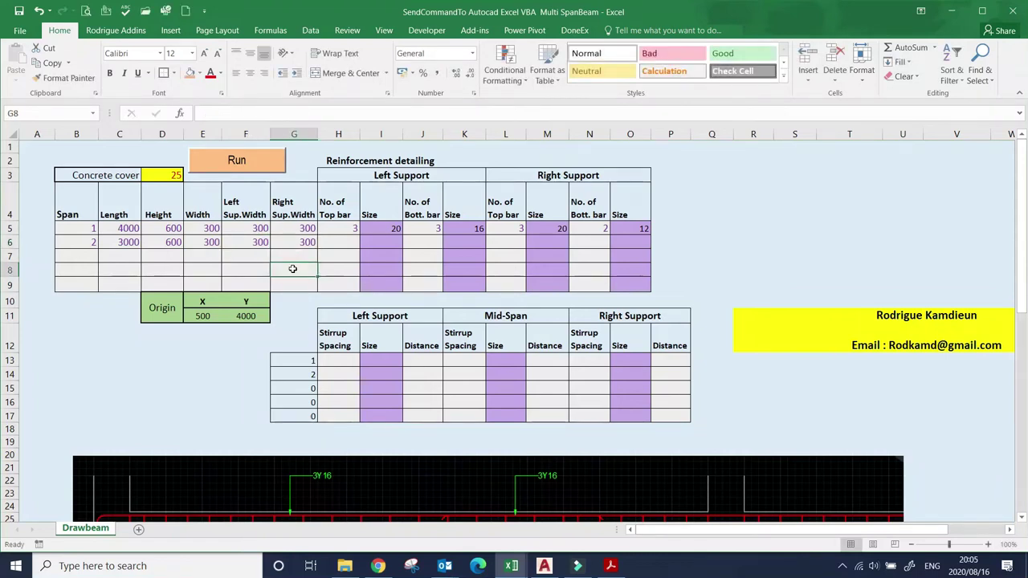
Step: Compare span 1's right support width in G5 with span 2's left support width in F6
scroll(292, 271, down, 1)
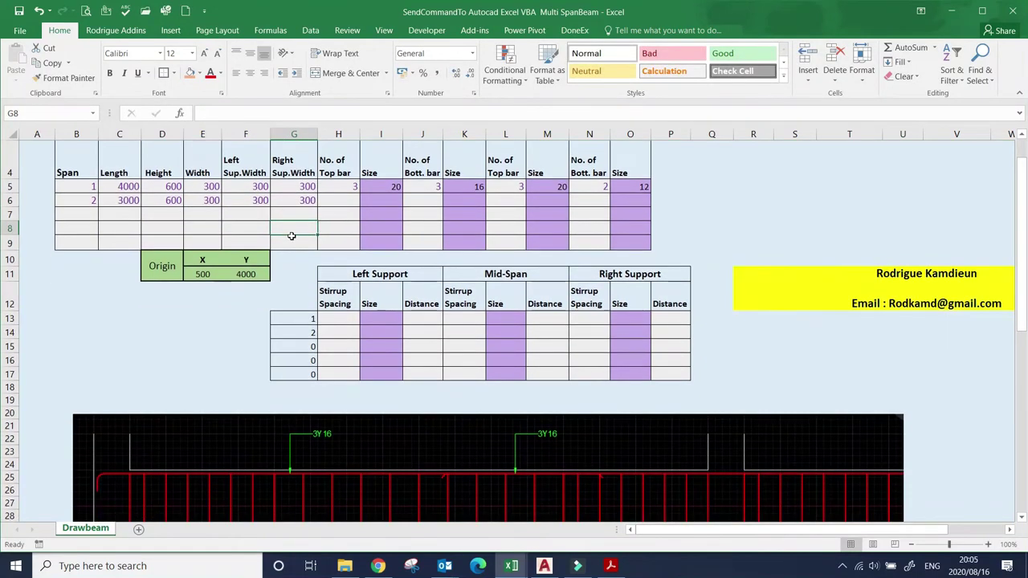
click(255, 201)
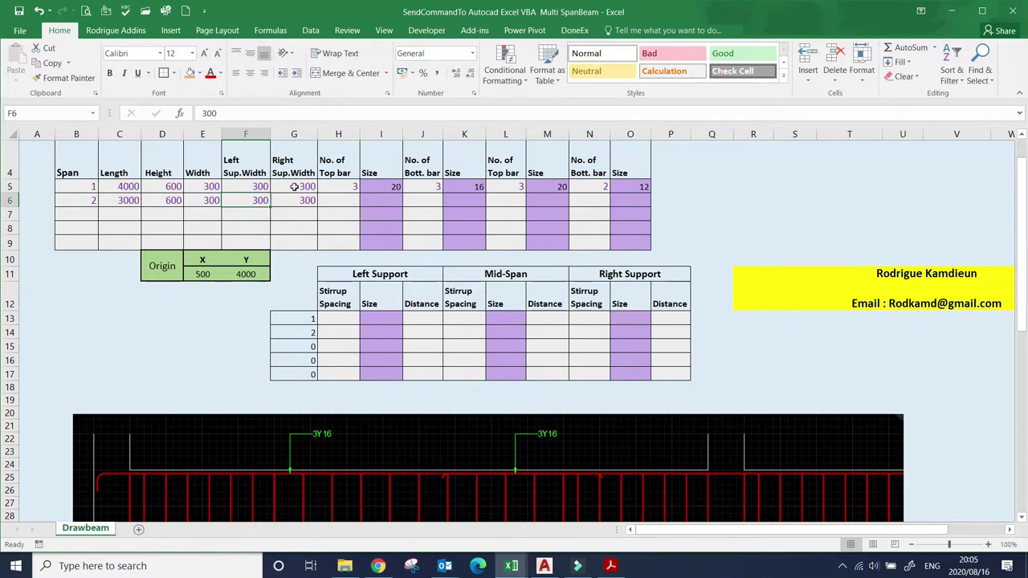
click(293, 187)
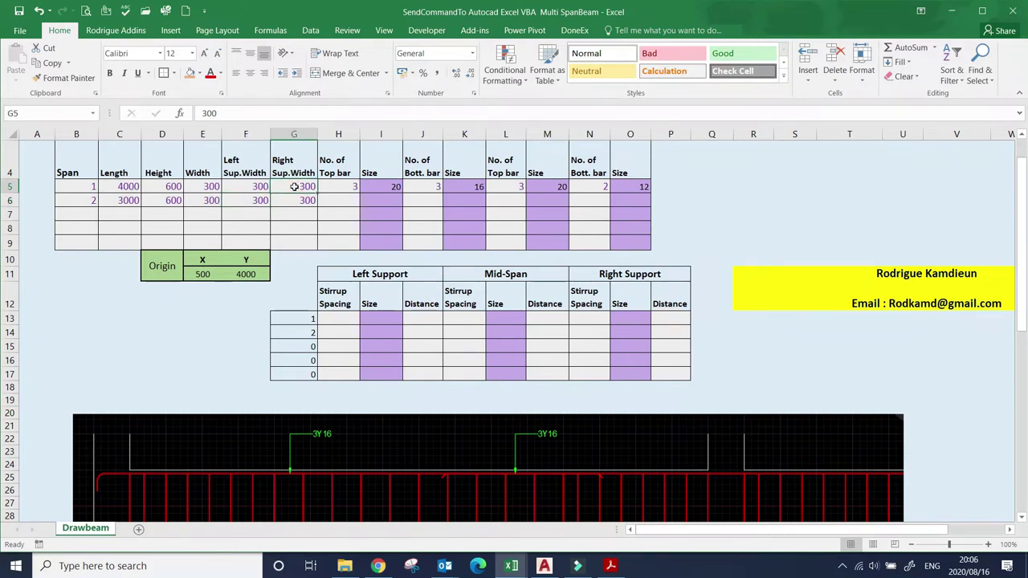
click(257, 200)
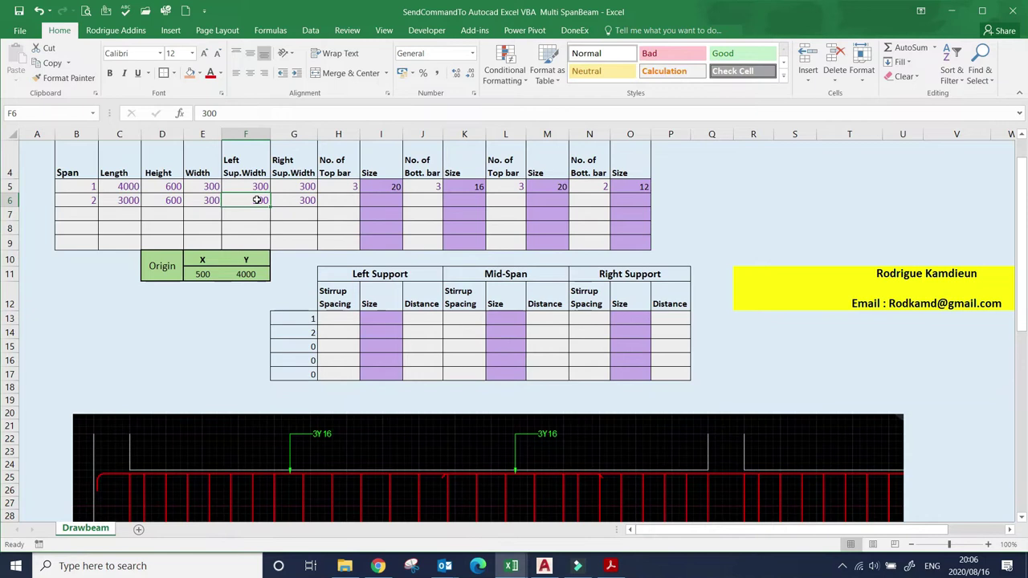
click(307, 187)
click(257, 201)
scroll(307, 222, up, 1)
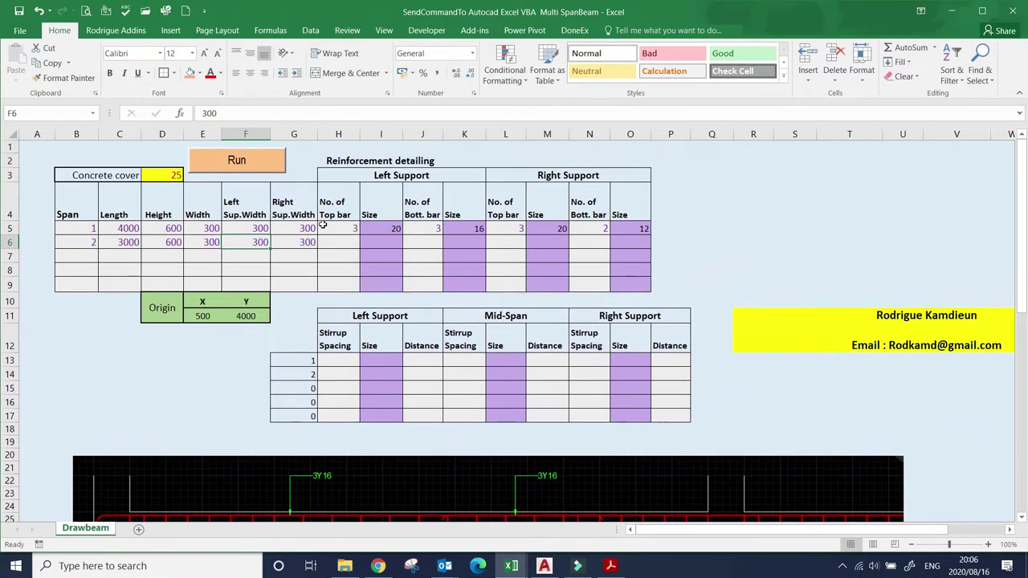
Step: Enter 3 as the number of top bars for span 2's left support in H6
click(338, 242)
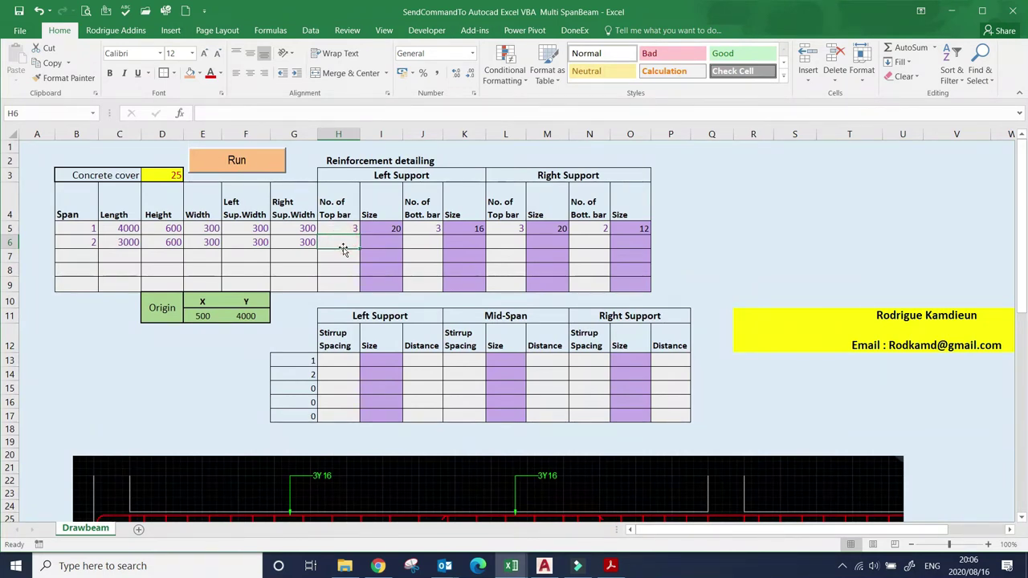
text(3)
key(Return)
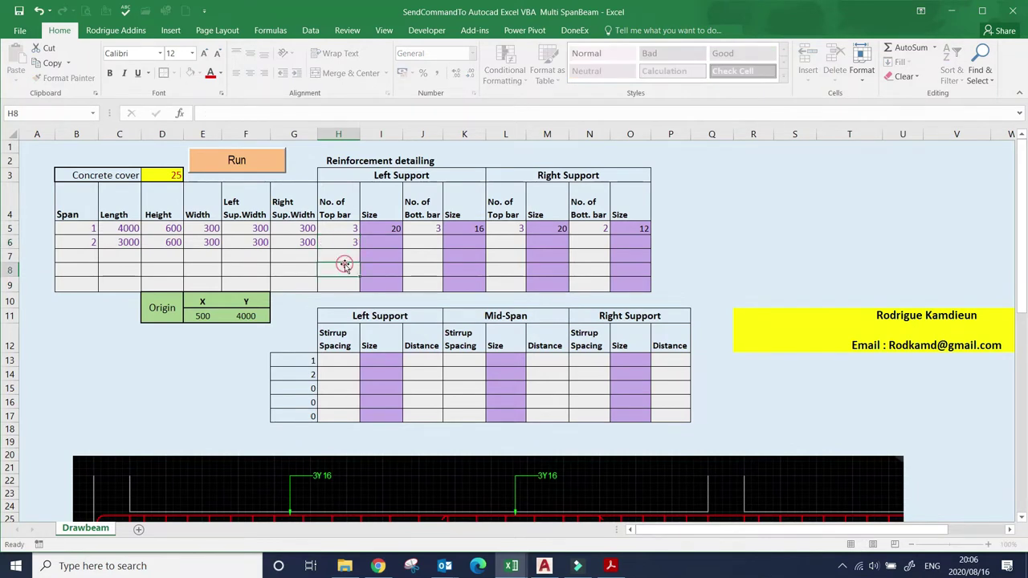
key(Up)
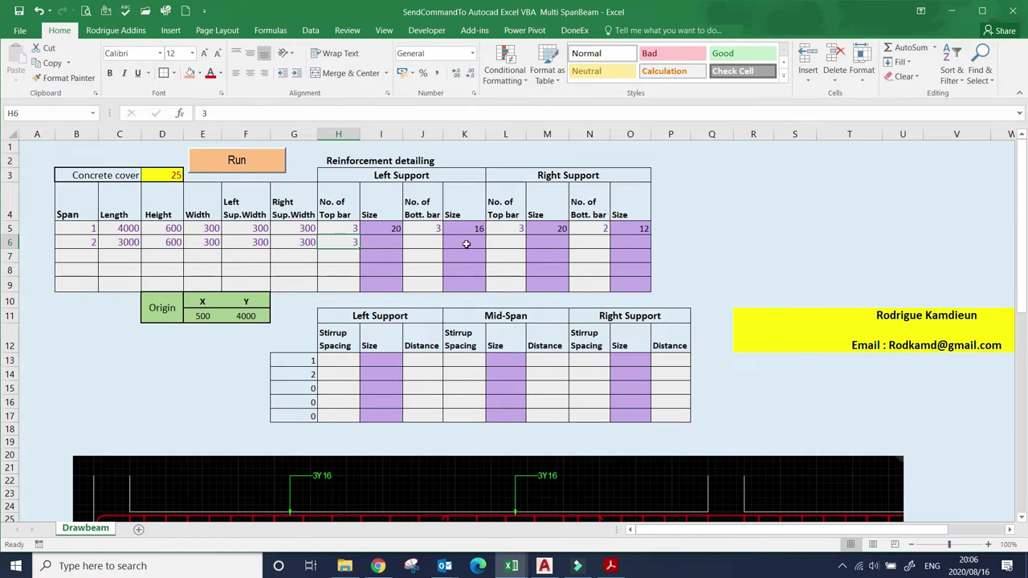
Step: Copy span 1's right-support reinforcement from L5:O5 and paste it as values into span 2's left-support cells H6:K6
drag(514, 229, 616, 229)
right_click(625, 231)
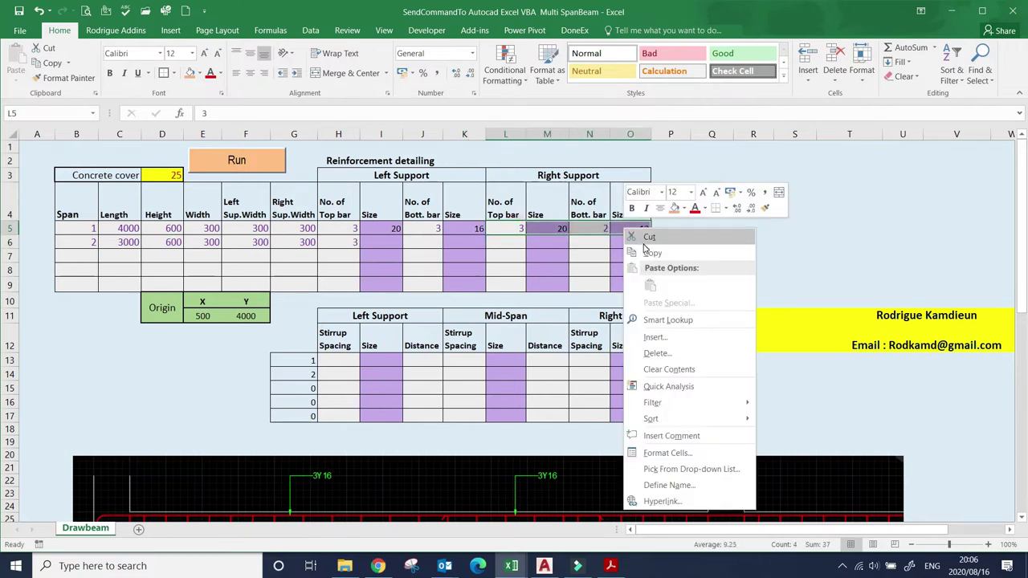
click(650, 252)
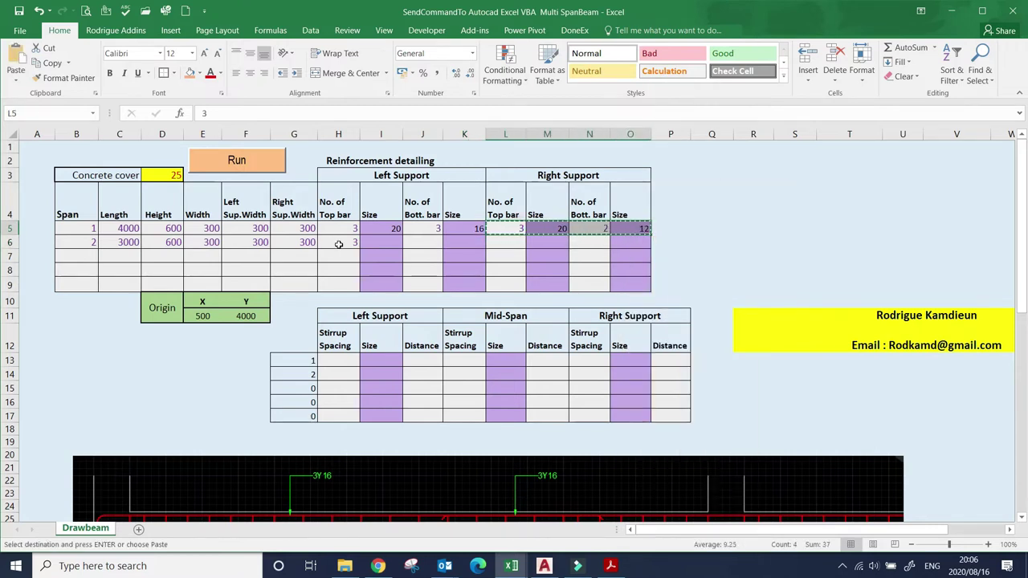
right_click(339, 244)
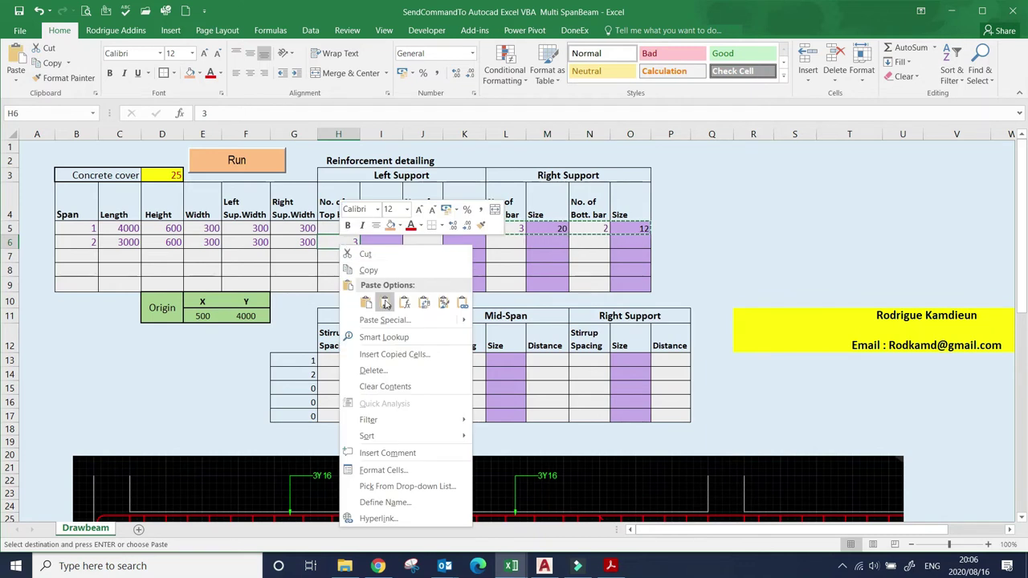
click(385, 302)
click(534, 303)
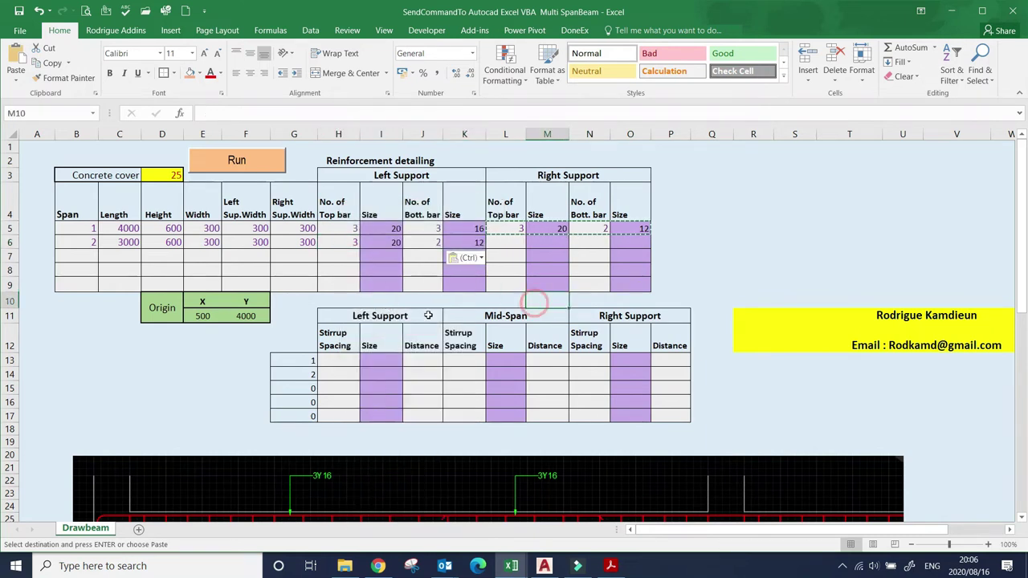
click(353, 245)
click(378, 245)
click(440, 241)
click(459, 243)
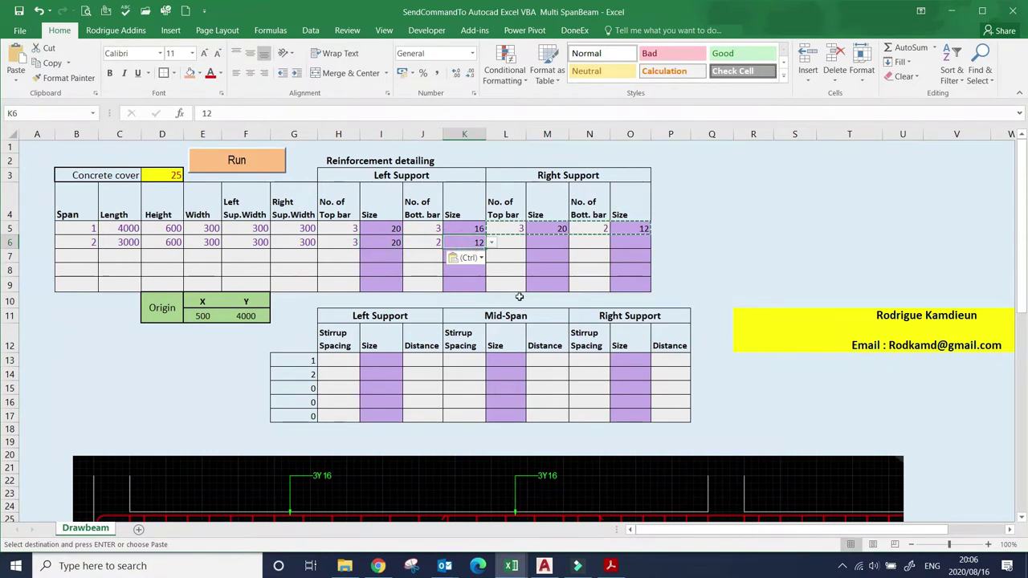
key(Escape)
Step: Enter 2 top bars of size 16 for span 2's right support in L6 and M6
click(515, 242)
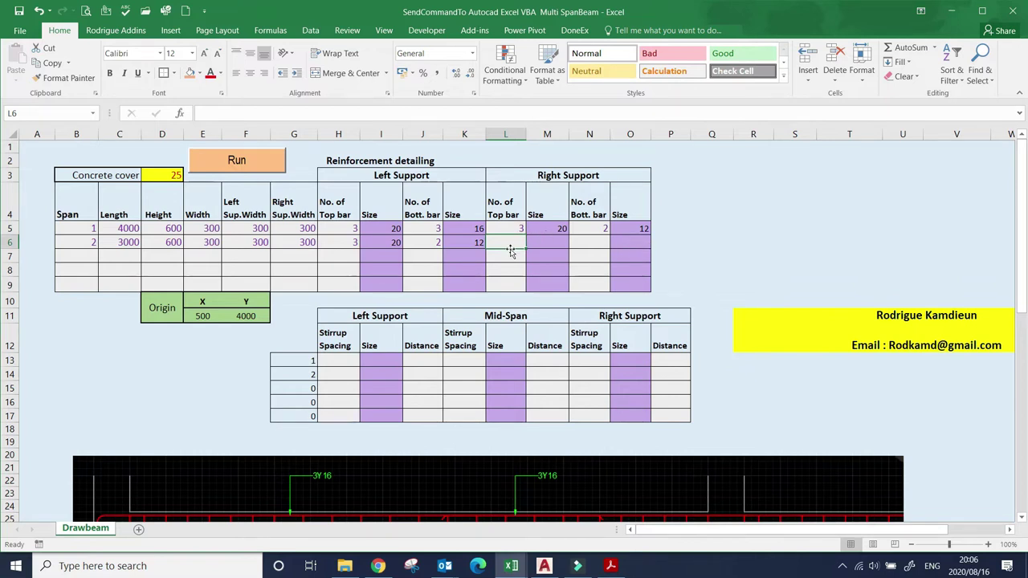
text(2)
click(534, 242)
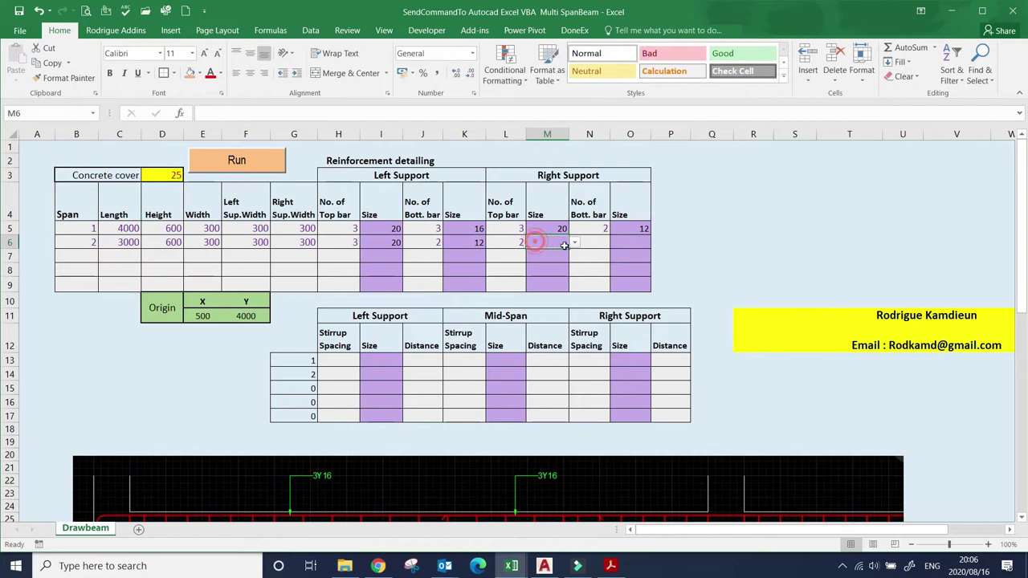
click(575, 241)
click(542, 270)
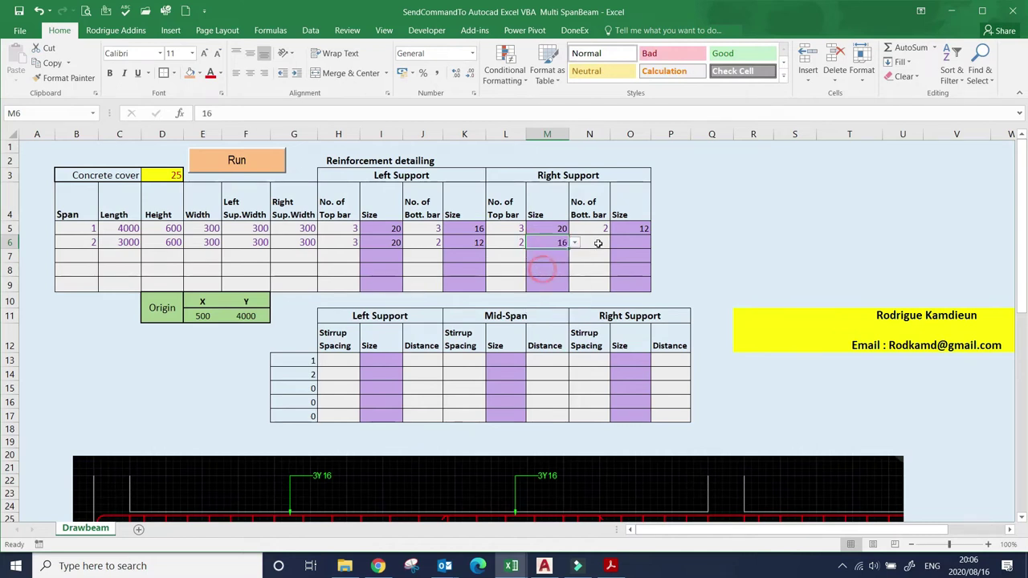
Step: Enter 2 bottom bars of size 16 for span 2's right support in N6 and O6
click(624, 242)
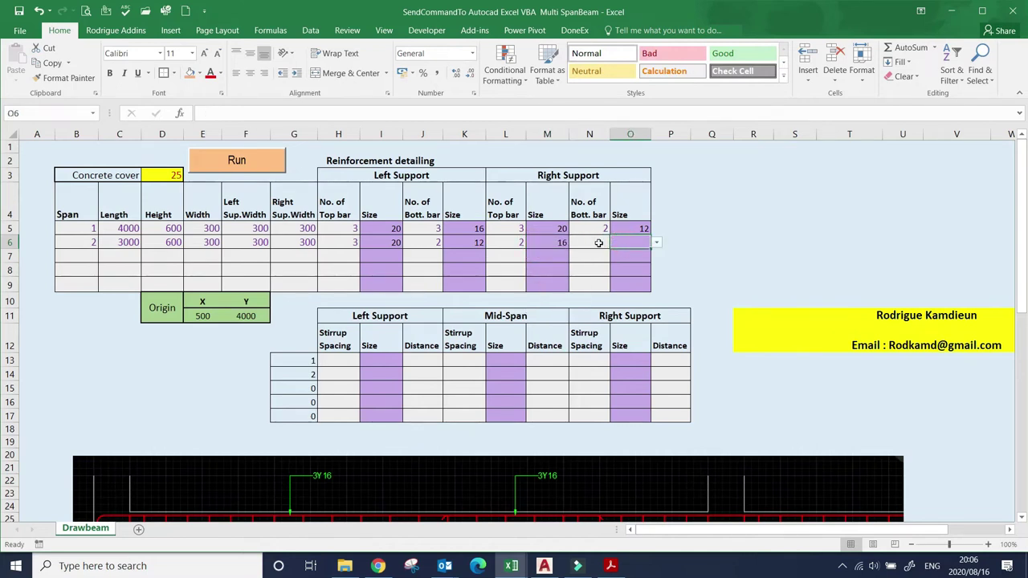
click(598, 242)
text(2)
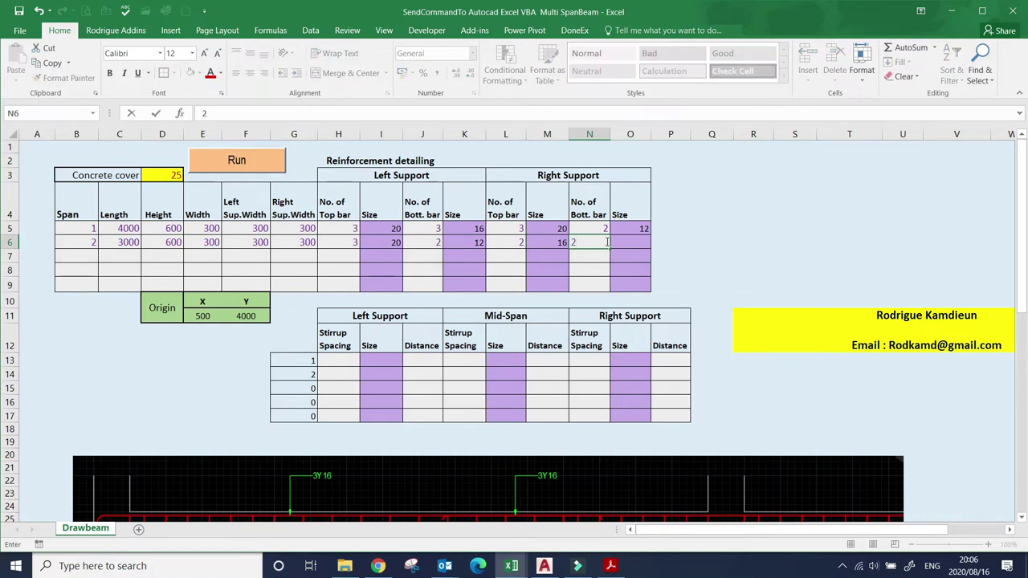
click(630, 243)
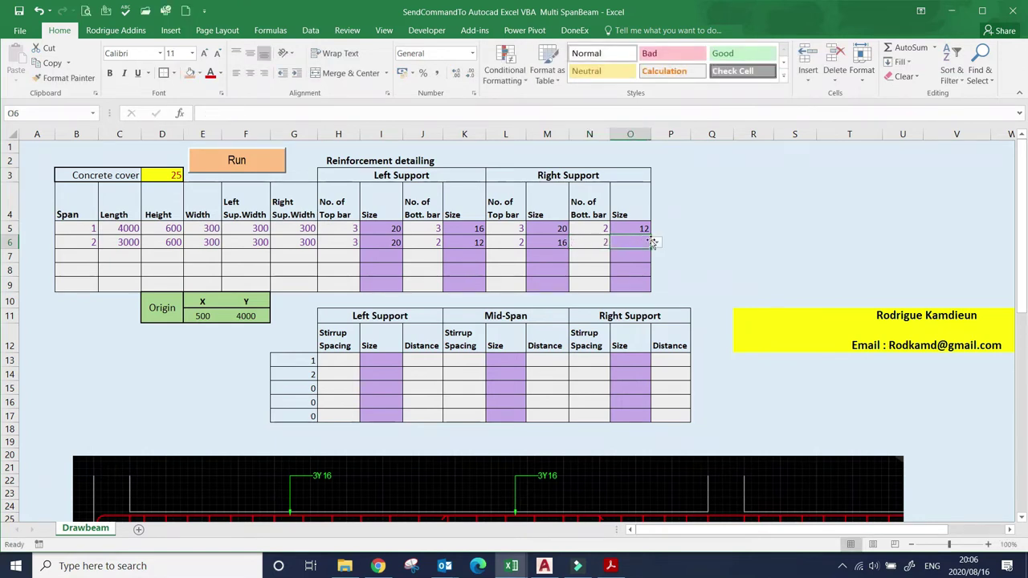
click(656, 241)
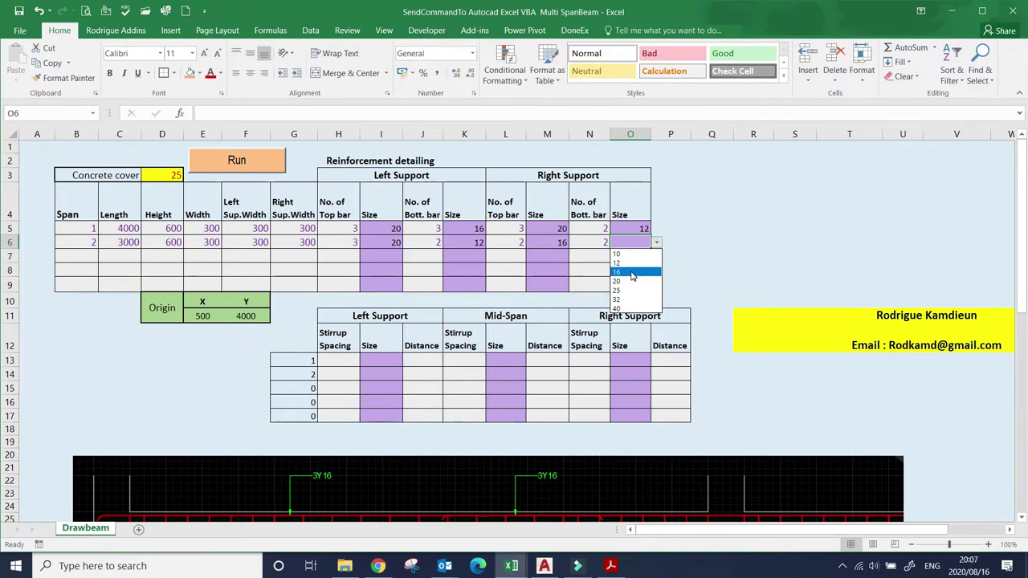
click(633, 274)
click(546, 284)
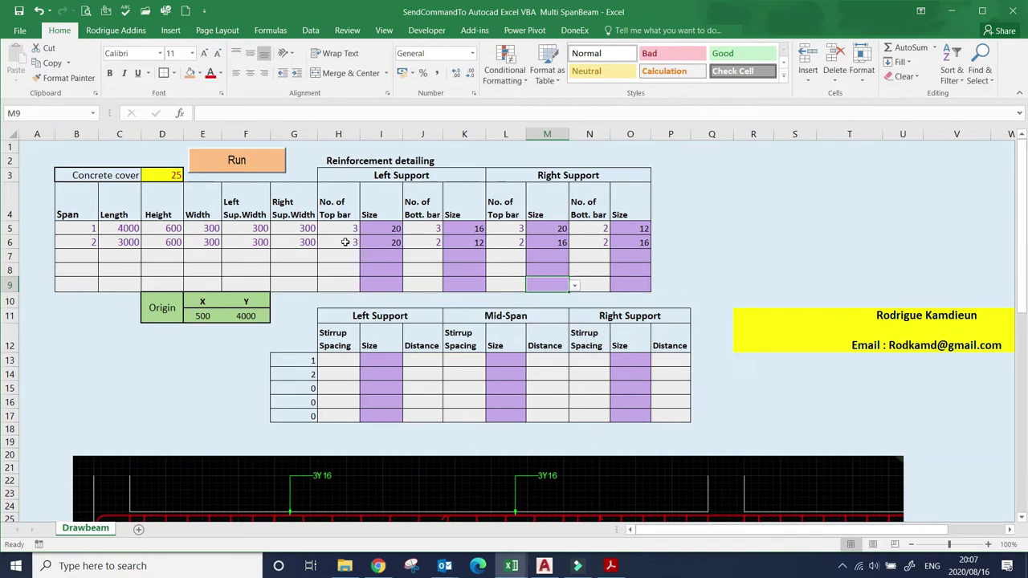
Step: Duplicate span 2's geometry and reinforcement row into row 7 as span 3
click(91, 245)
drag(91, 245, 648, 258)
click(88, 329)
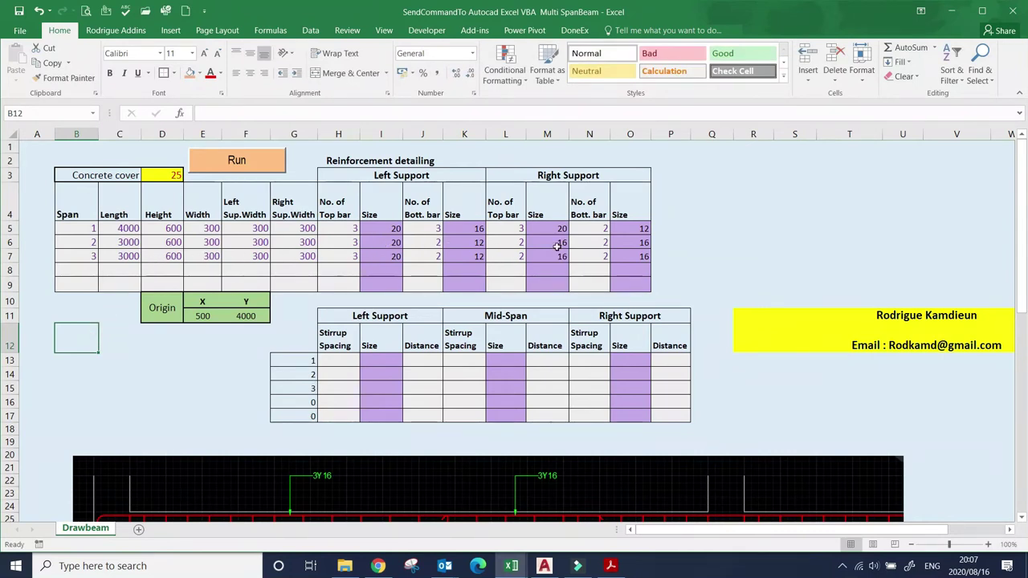
Step: Copy span 2's right-support reinforcement from L6:O6 into span 3's left-support cells H7:K7
drag(518, 243, 621, 241)
right_click(621, 242)
click(645, 259)
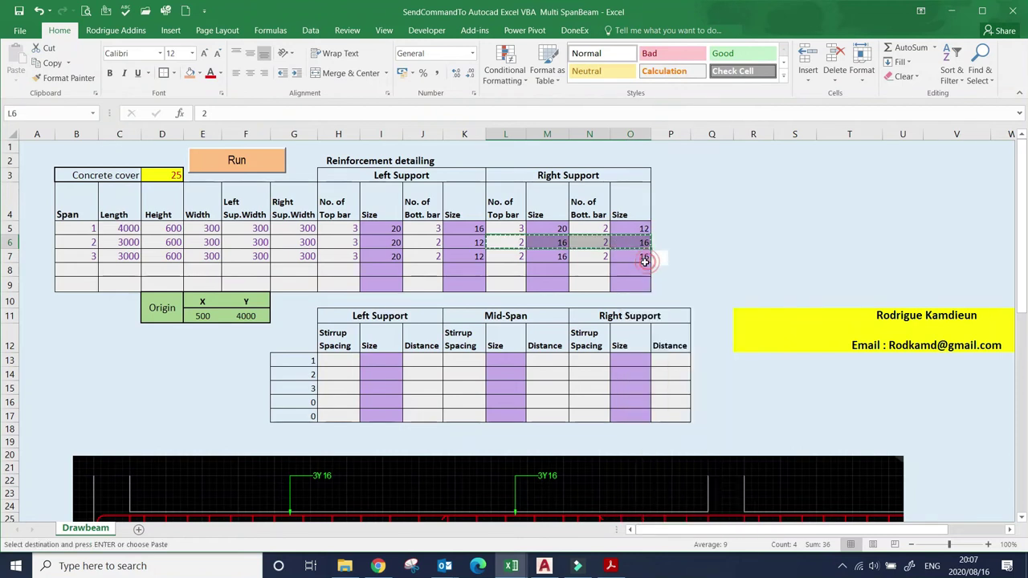
drag(345, 257, 407, 257)
key(Return)
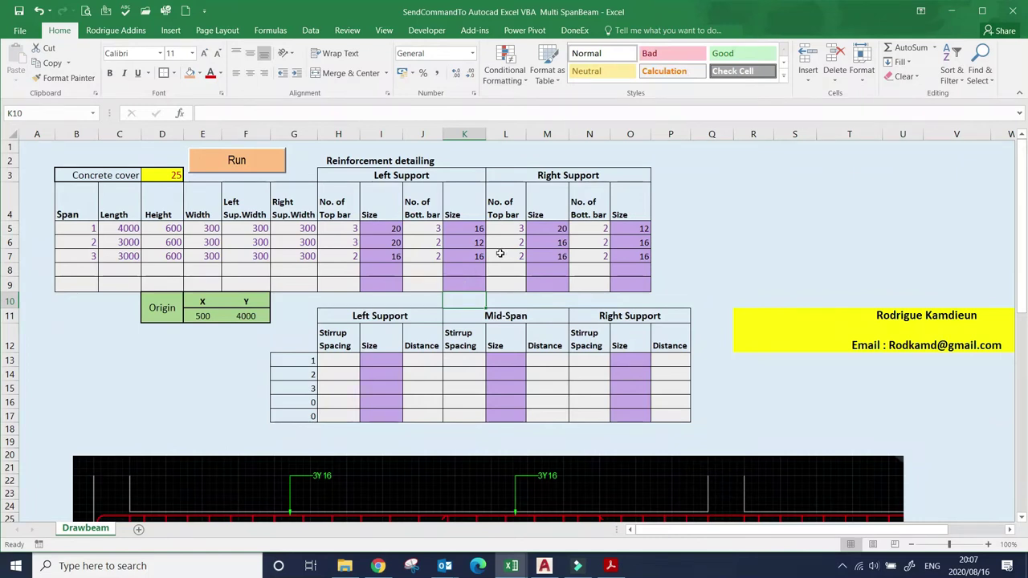
drag(502, 244, 627, 242)
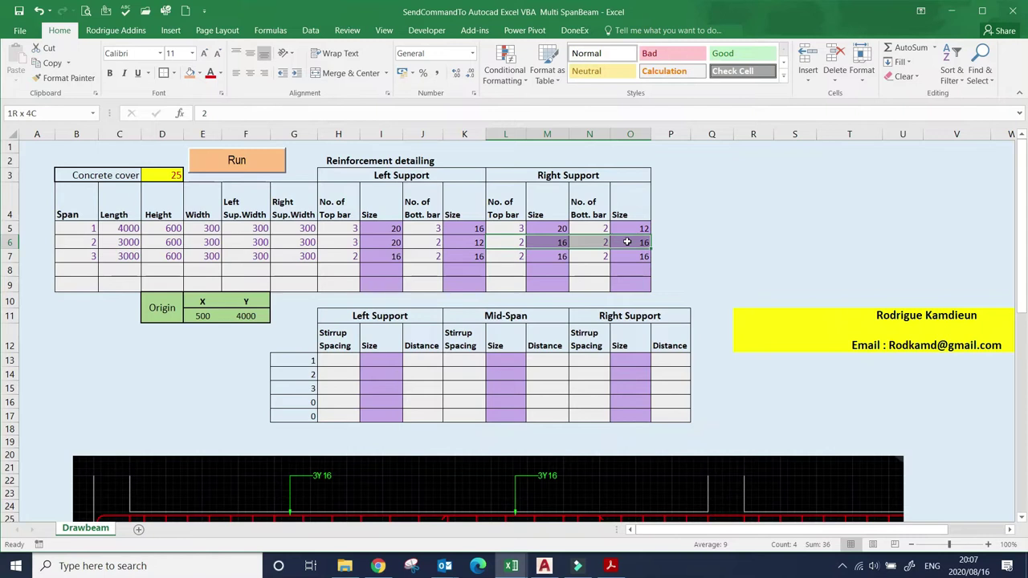
drag(627, 242, 627, 242)
drag(353, 256, 466, 258)
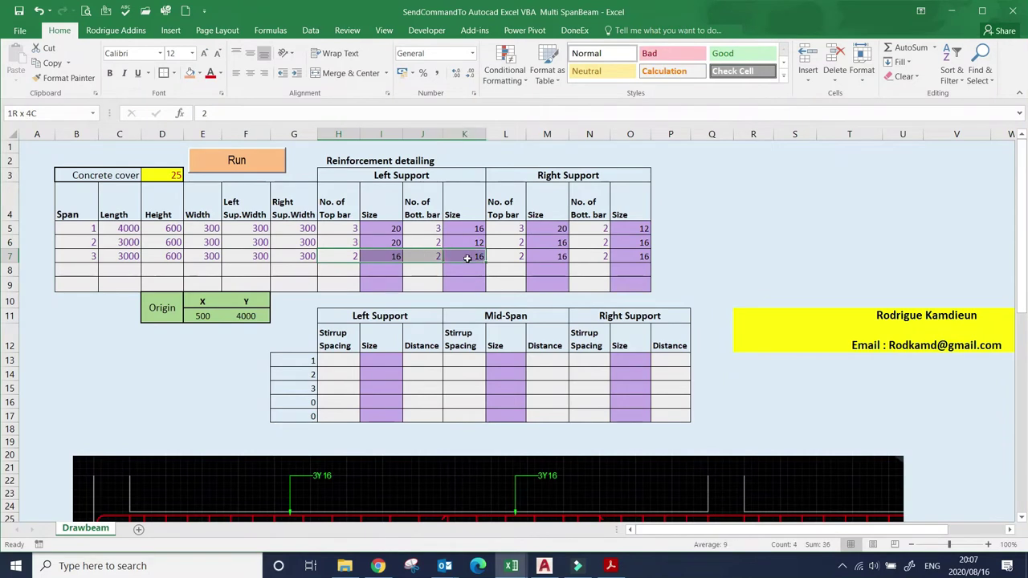
click(618, 270)
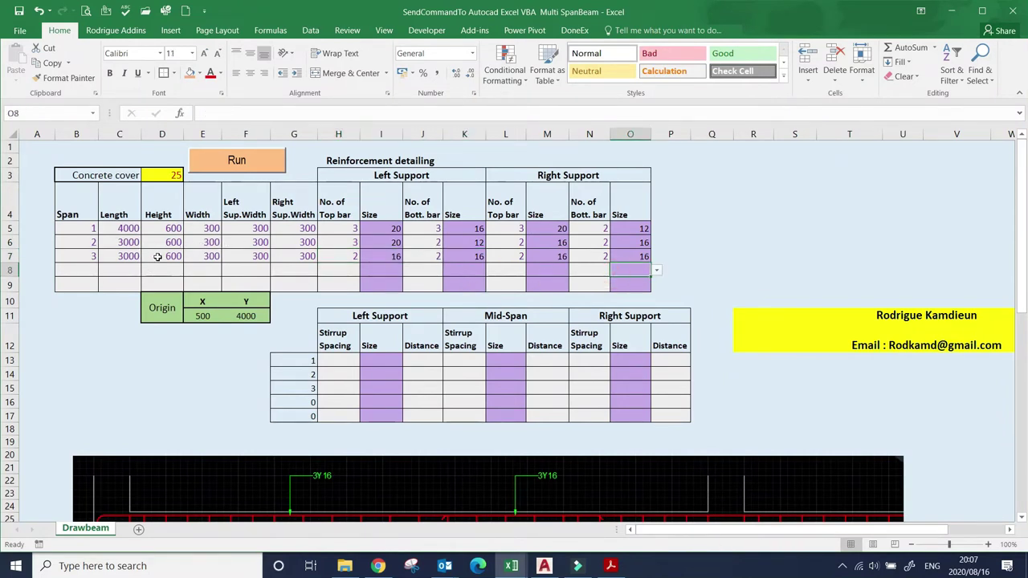
Step: Examine the stirrup zones and spacings in the reference beam drawing below the stirrup table
click(342, 358)
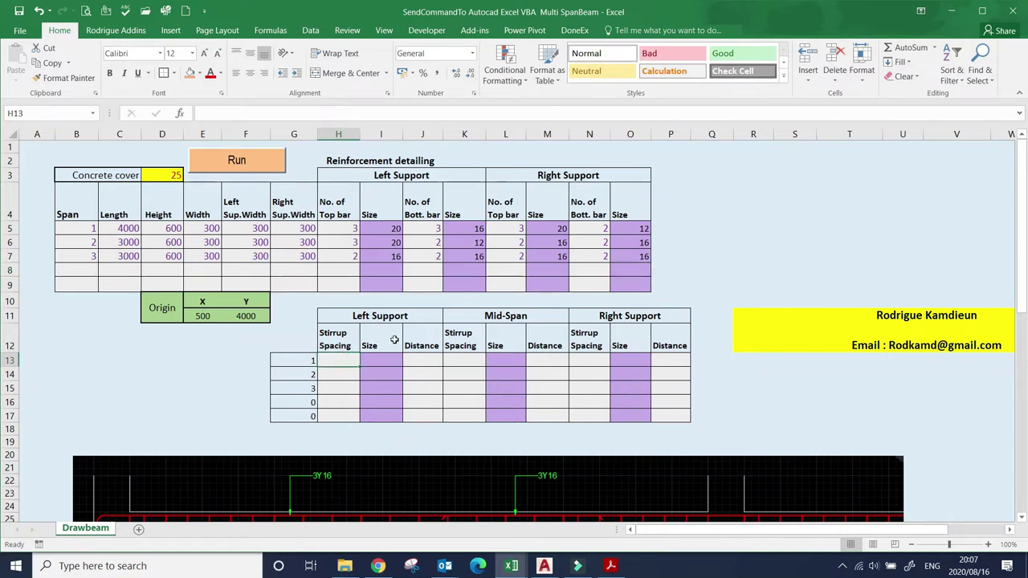
scroll(392, 325, down, 3)
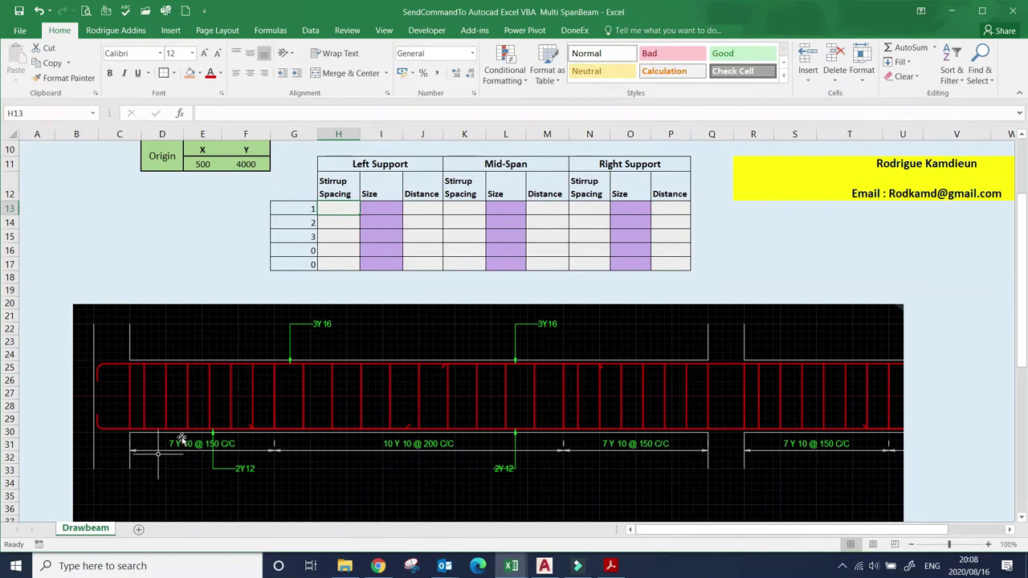
scroll(196, 438, up, 2)
scroll(196, 437, up, 1)
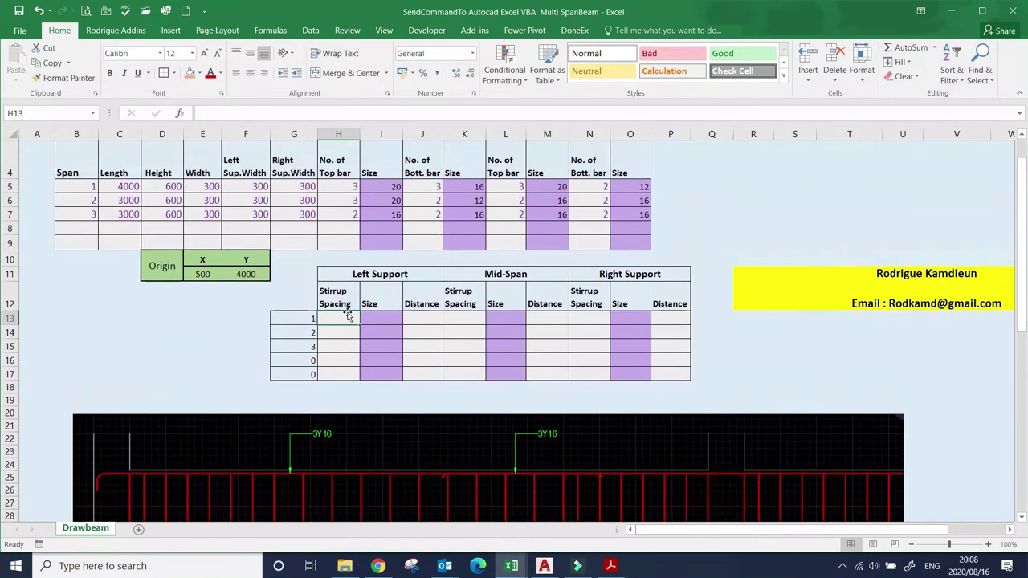
click(342, 320)
scroll(343, 320, down, 4)
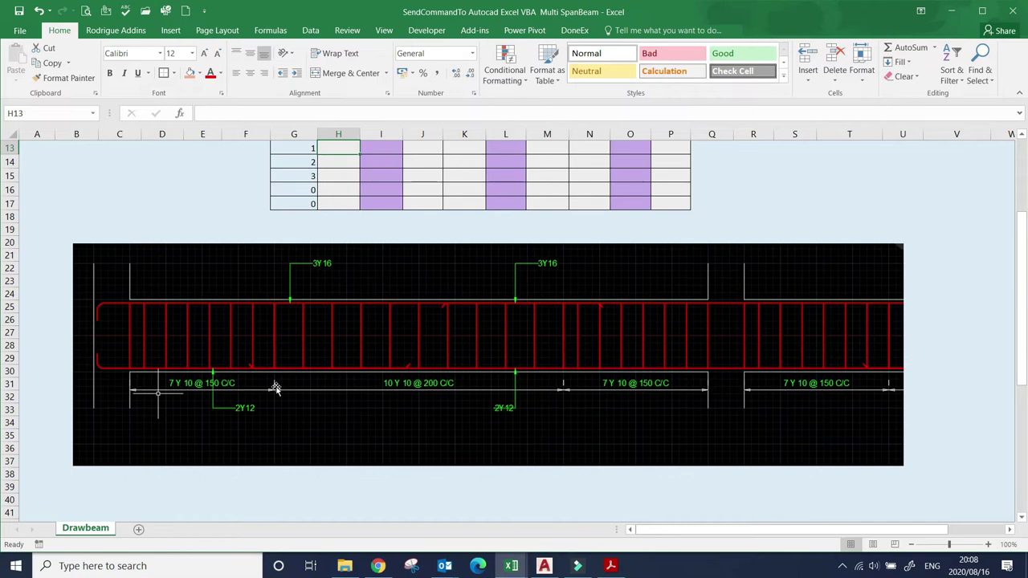
scroll(285, 375, up, 4)
scroll(283, 378, down, 4)
scroll(271, 390, up, 3)
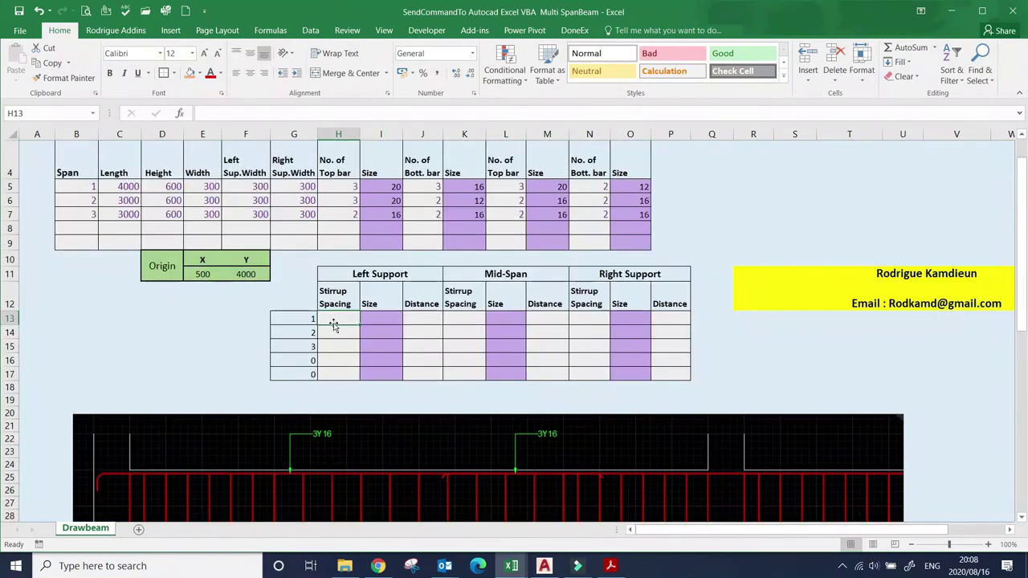
Step: Enter stirrup spacing 150, size 10 and distance 1000 for span 1's left support in H13:J13
text(1000)
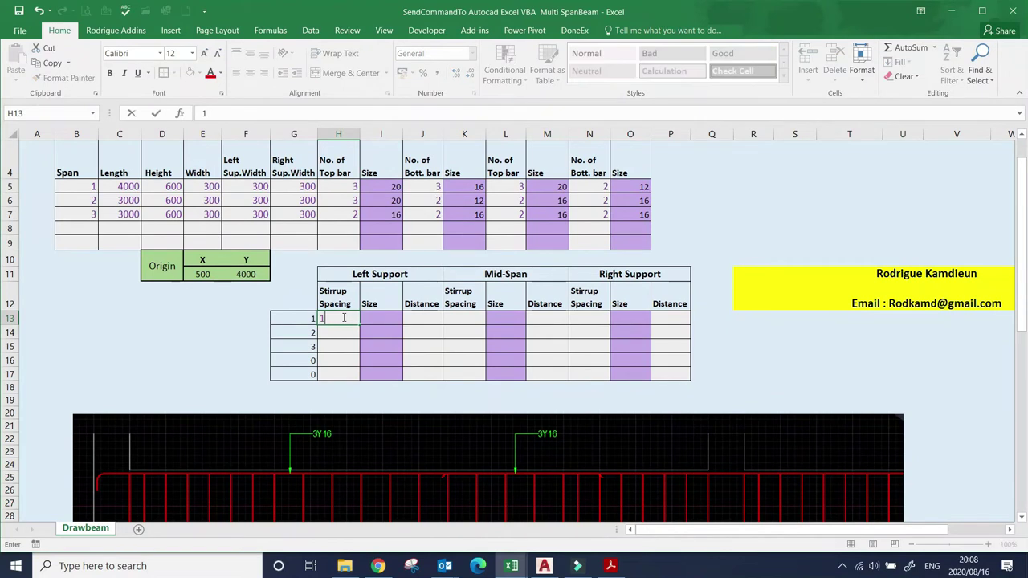
double_click(348, 318)
text(150)
click(374, 319)
click(408, 319)
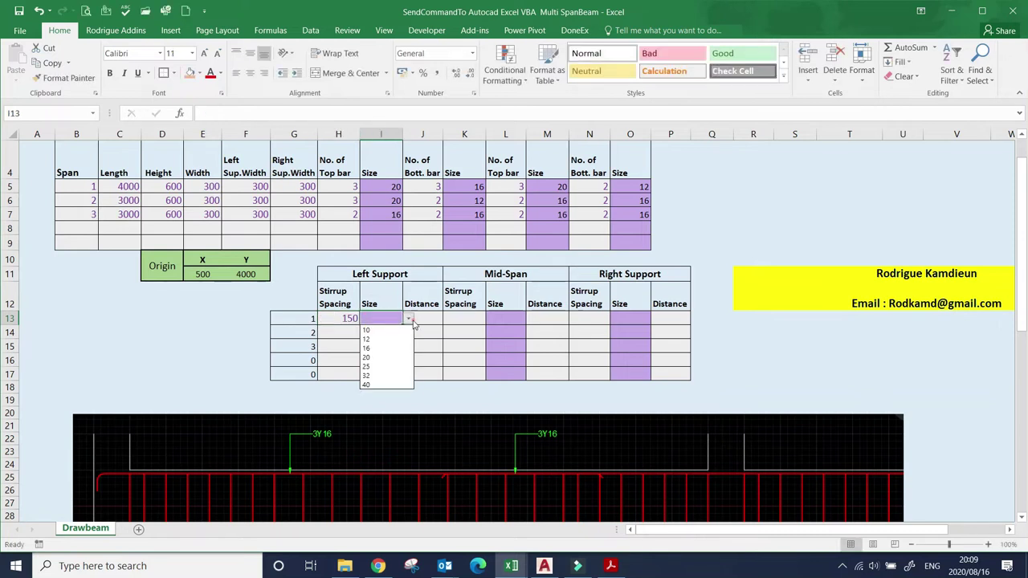
click(388, 328)
click(422, 321)
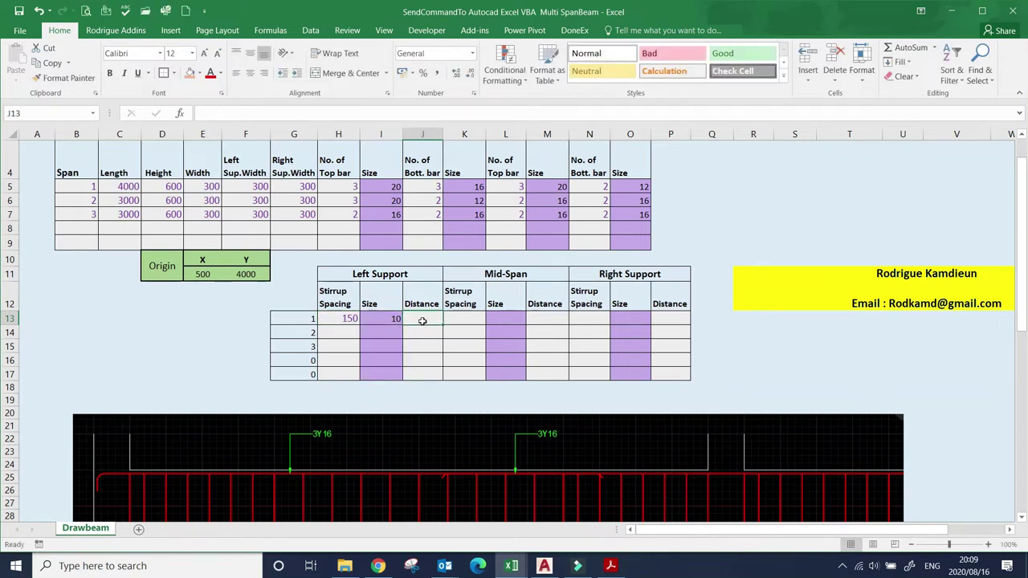
scroll(425, 309, down, 1)
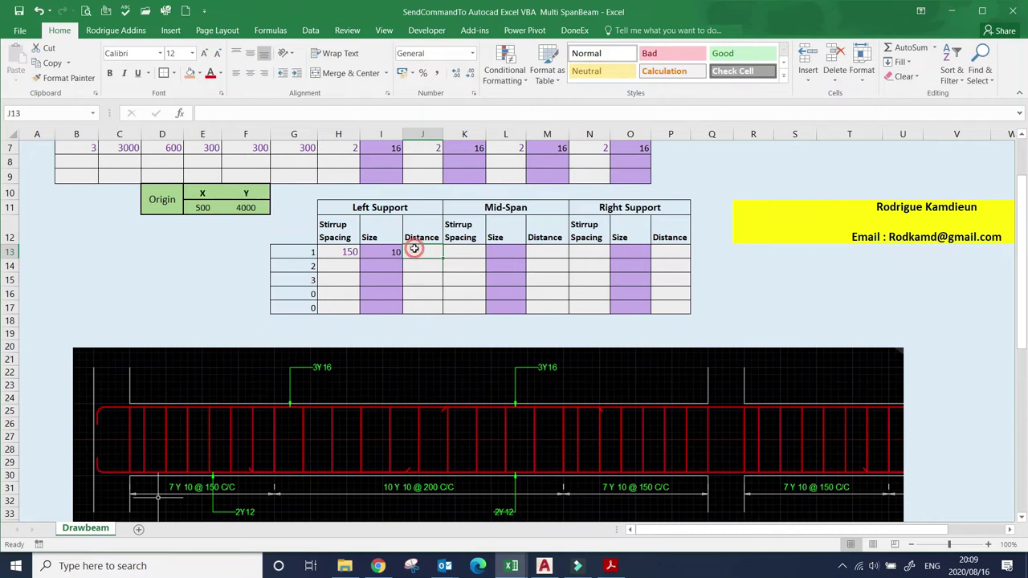
text(1000)
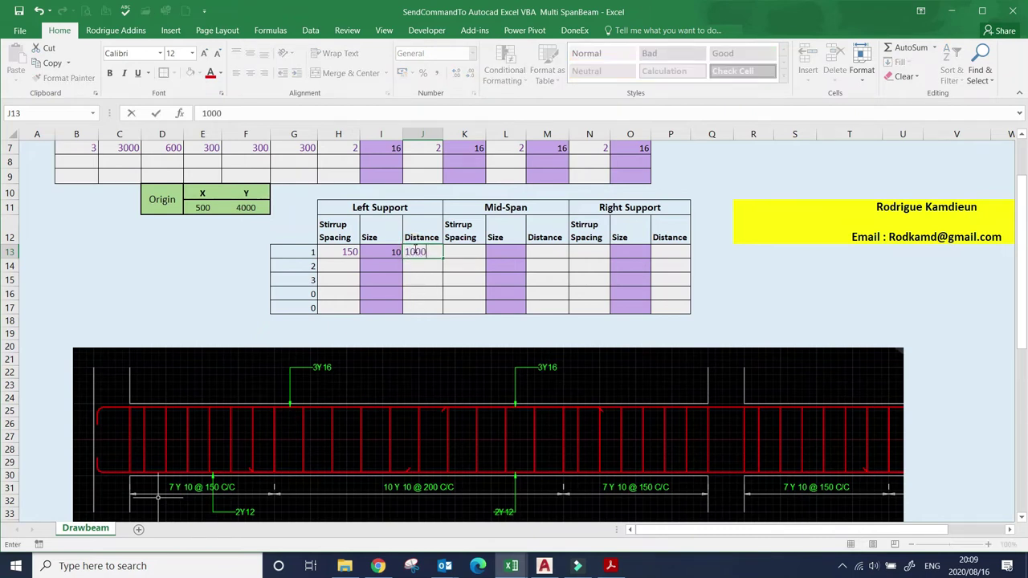
click(420, 291)
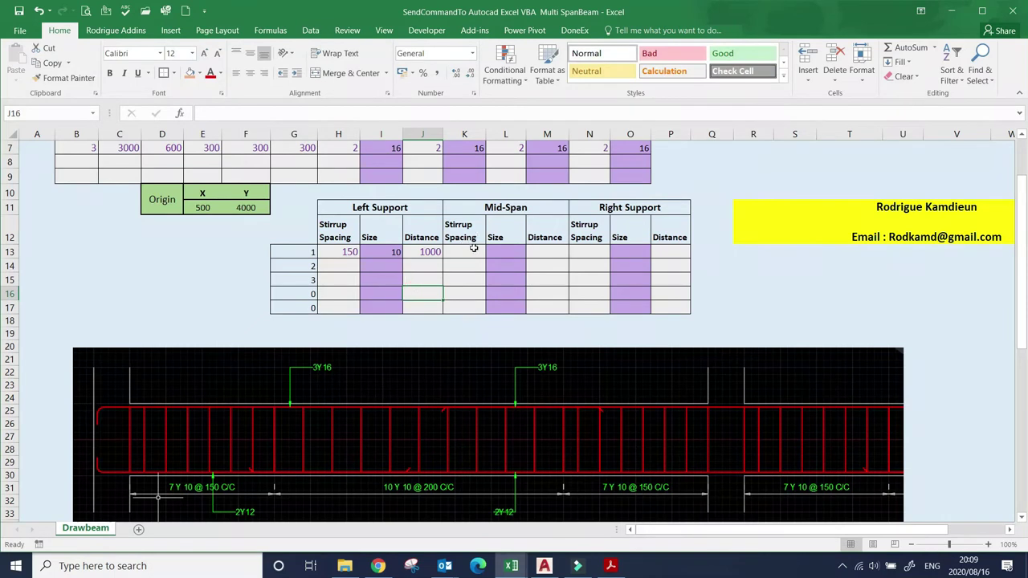
Step: Enter stirrup spacing 200 and size 10 for span 1's mid-span in K13 and L13
click(474, 249)
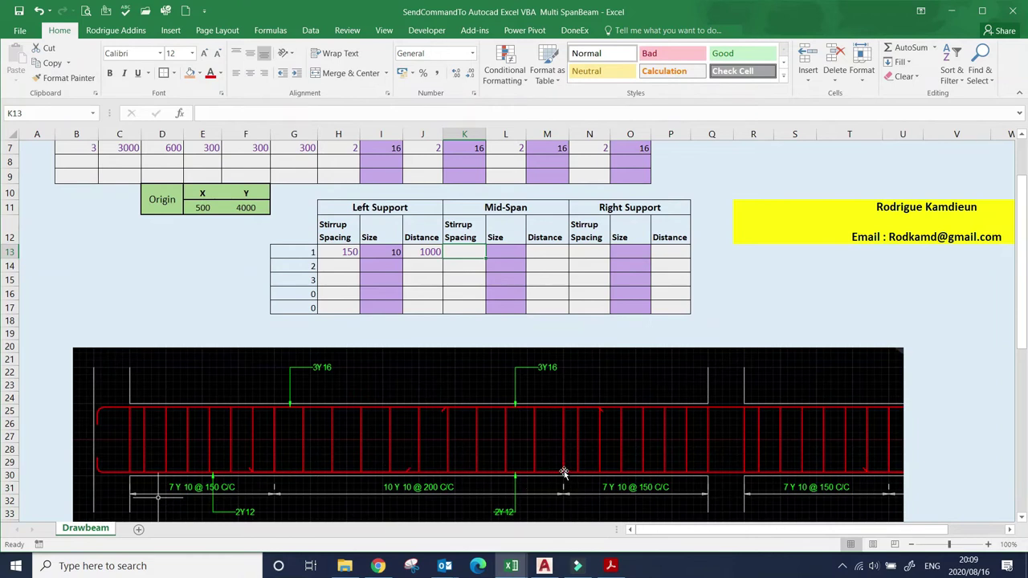
scroll(542, 469, down, 1)
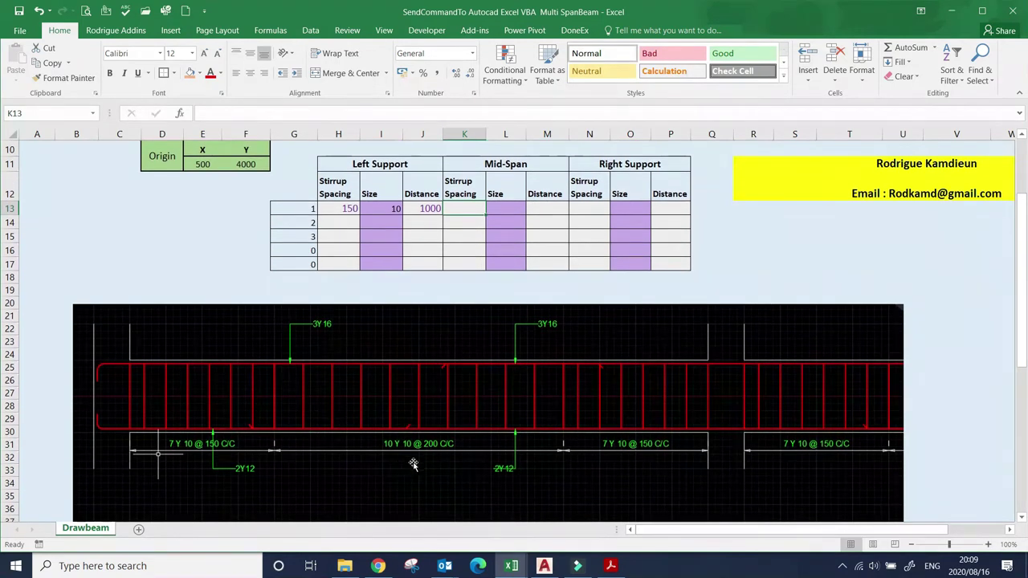
click(568, 434)
scroll(549, 460, up, 3)
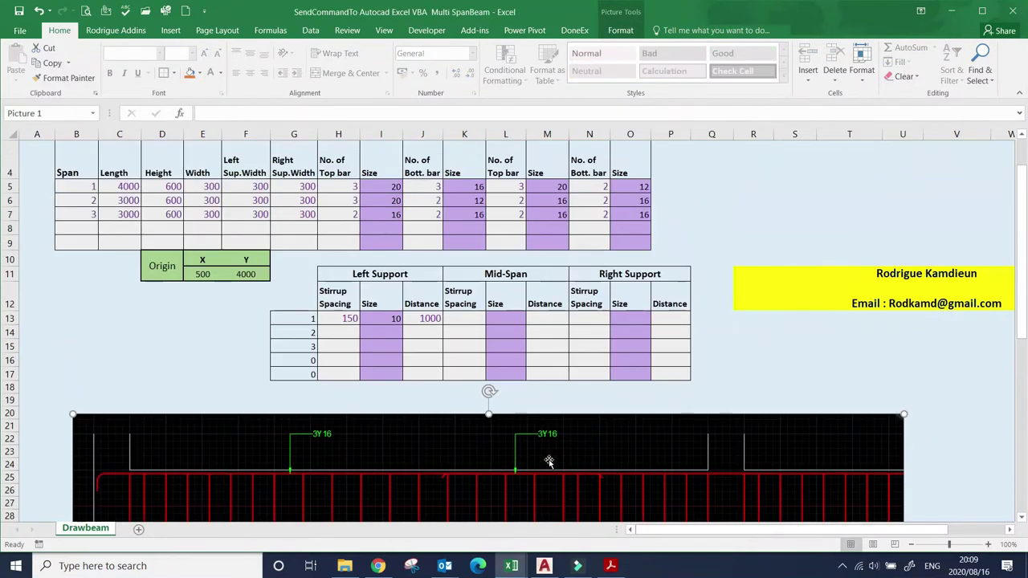
scroll(548, 462, down, 1)
scroll(548, 463, down, 1)
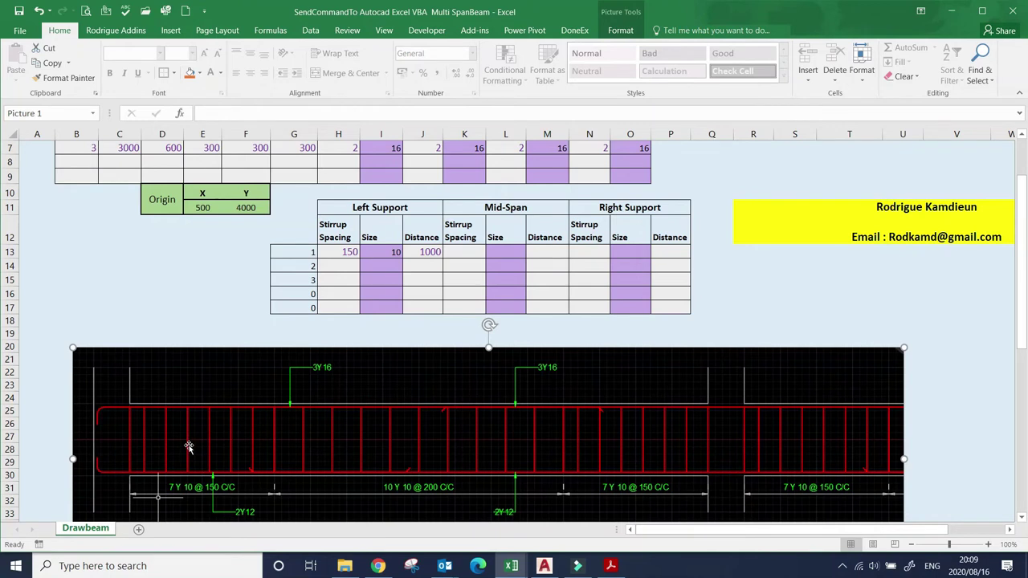
click(461, 252)
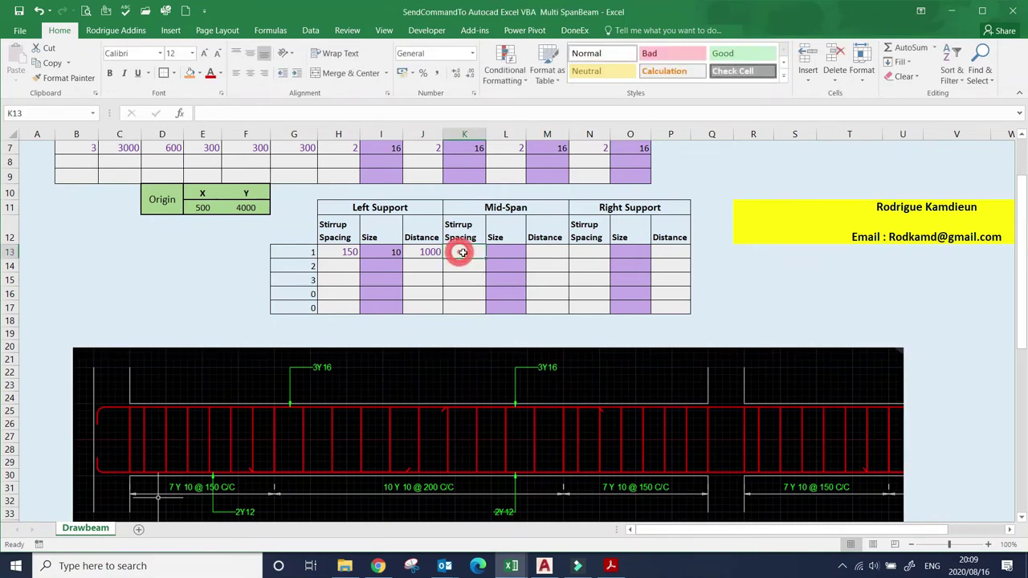
text(2000)
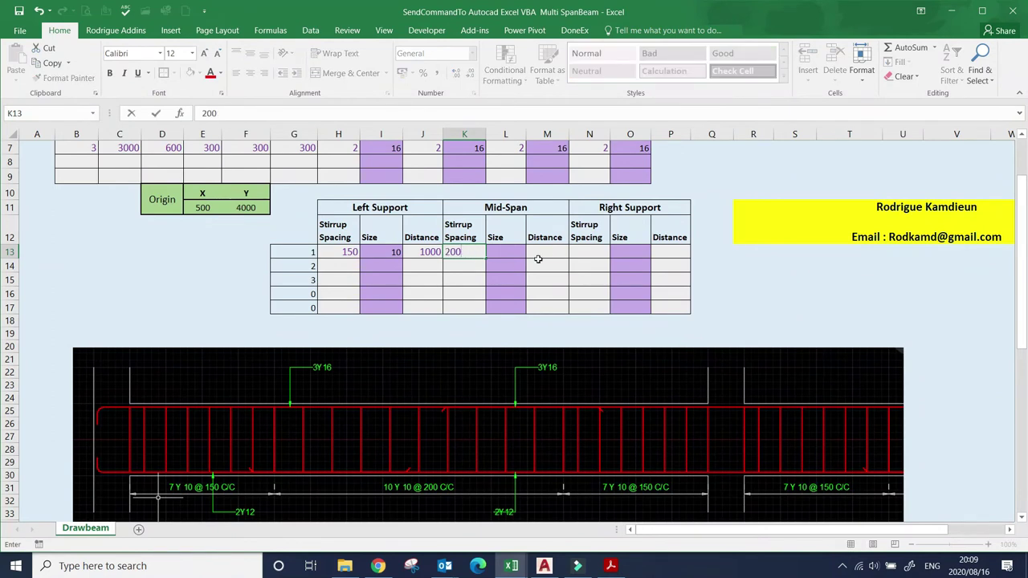
click(506, 256)
click(531, 252)
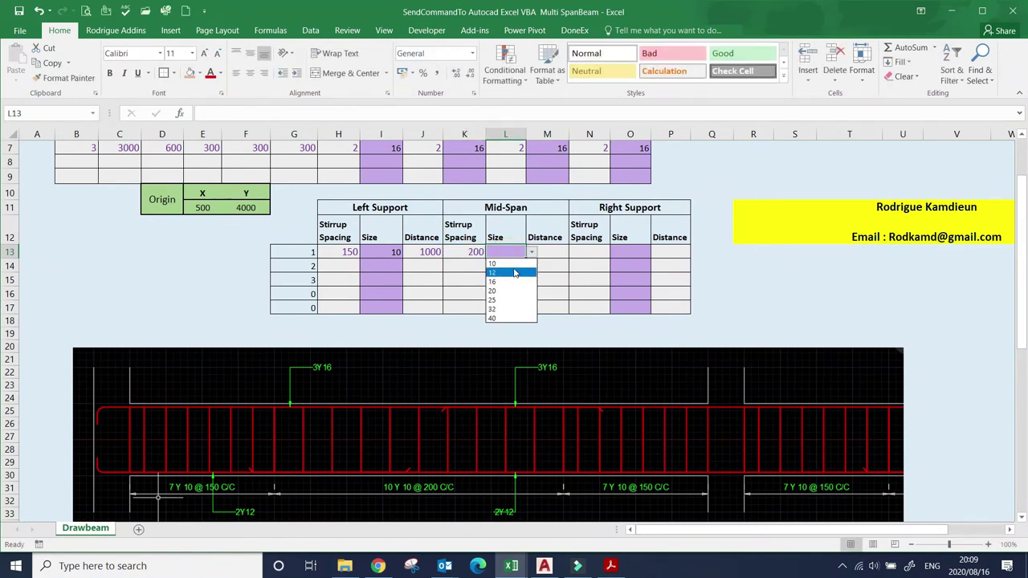
click(513, 263)
Step: Check span 1's length and left-support distance, and enter 2000 as its mid-span stirrup distance in M13
click(555, 253)
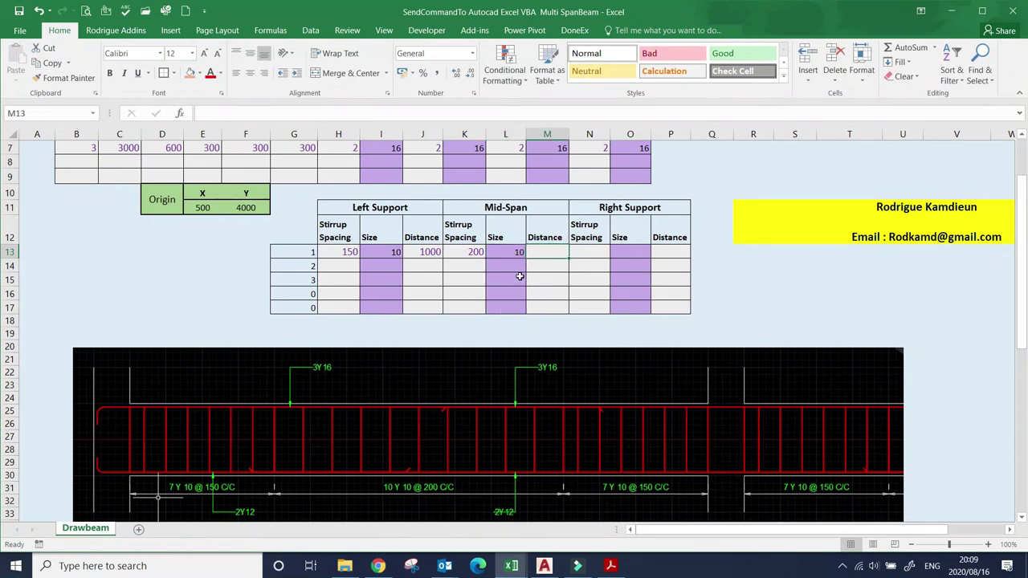
scroll(261, 293, up, 2)
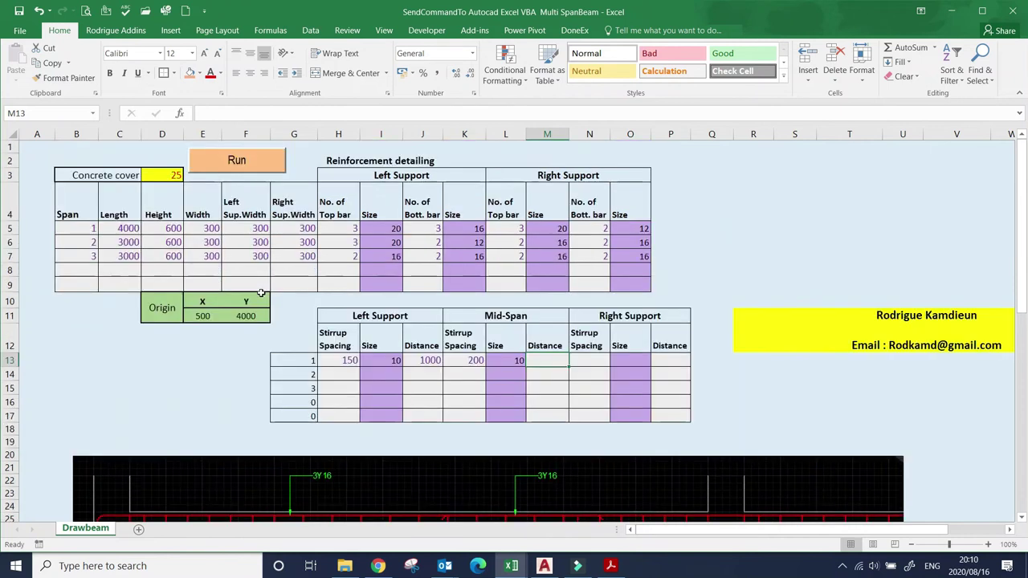
click(121, 228)
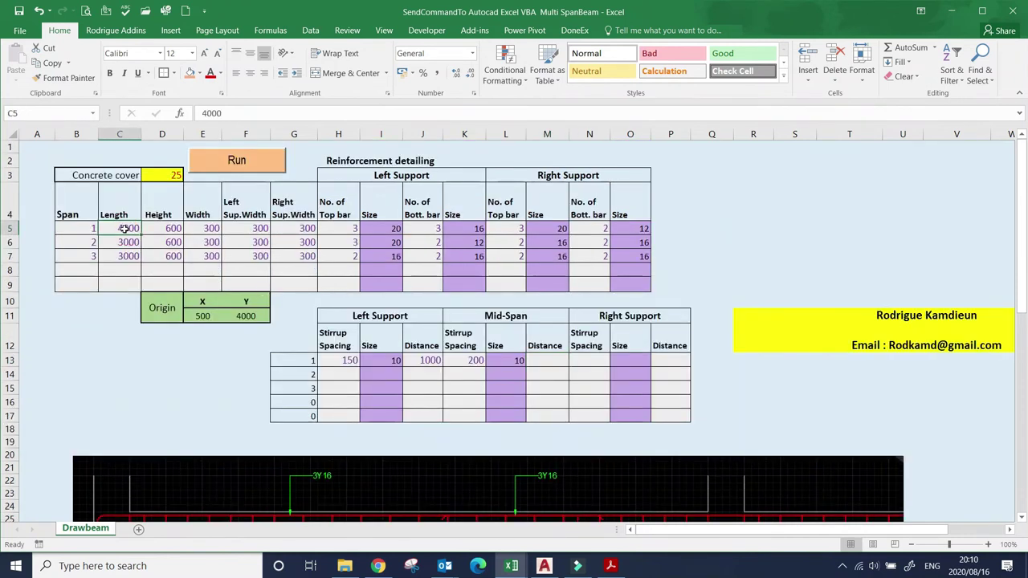
scroll(145, 233, down, 2)
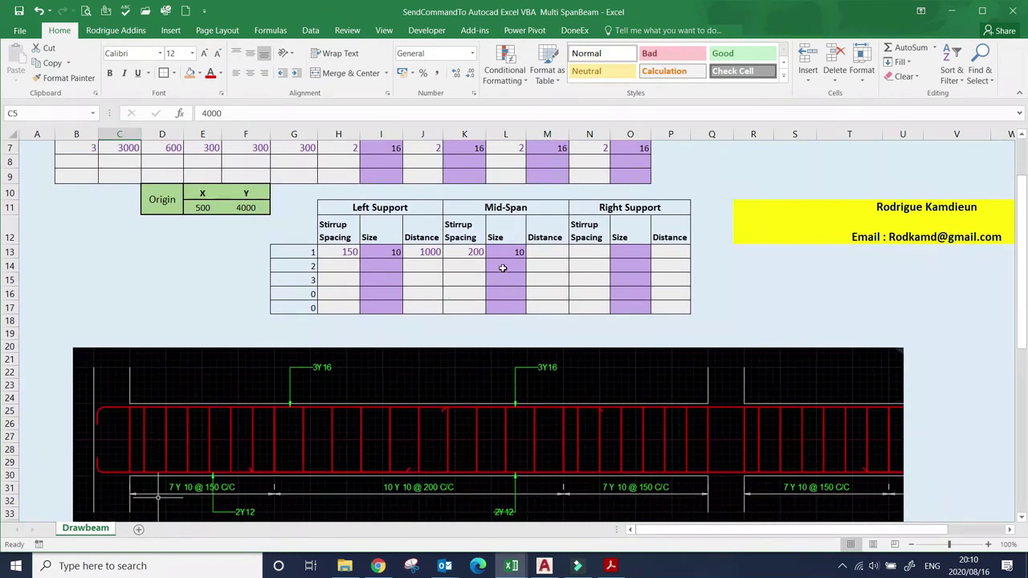
click(431, 254)
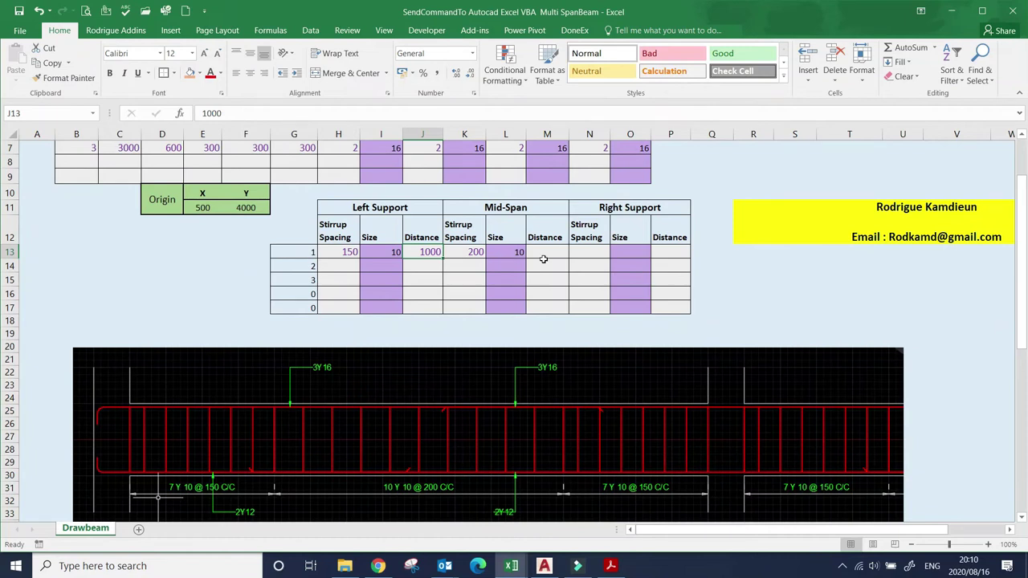
click(544, 255)
text(2000)
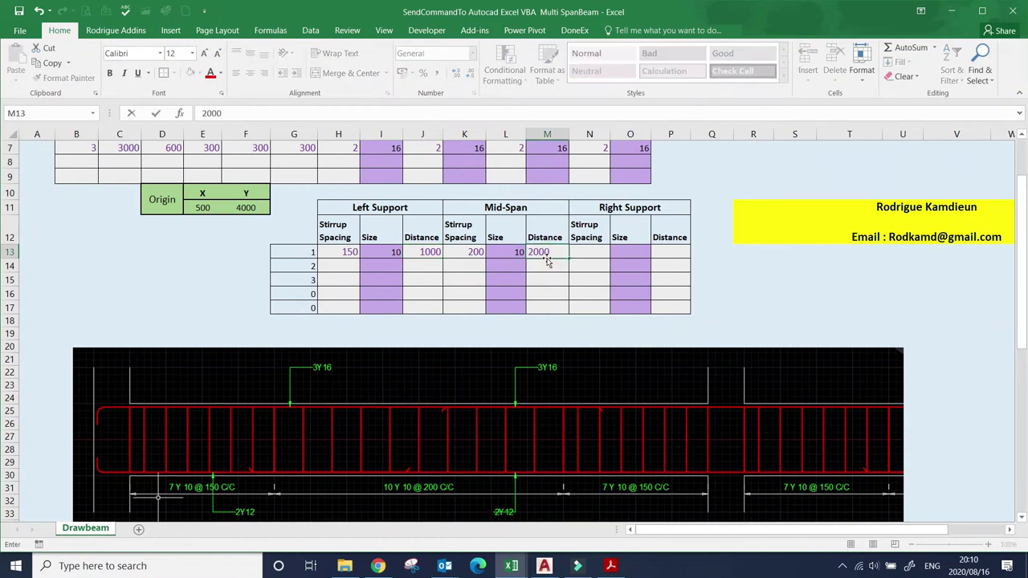
Step: Enter stirrup spacing 150, size 10 and distance 1000 for span 1's right support in N13:P13
click(596, 253)
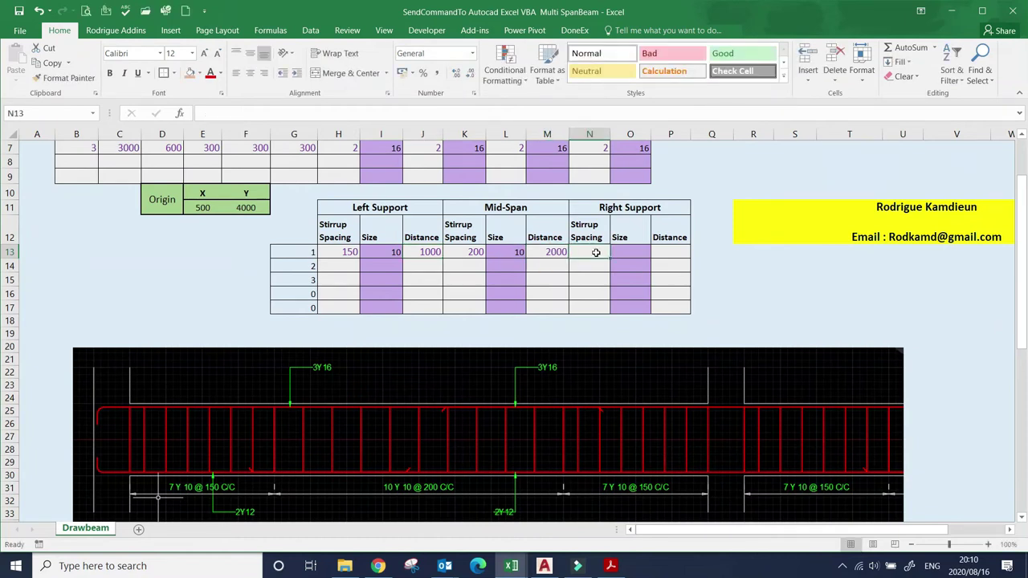
click(597, 253)
text(150)
click(634, 252)
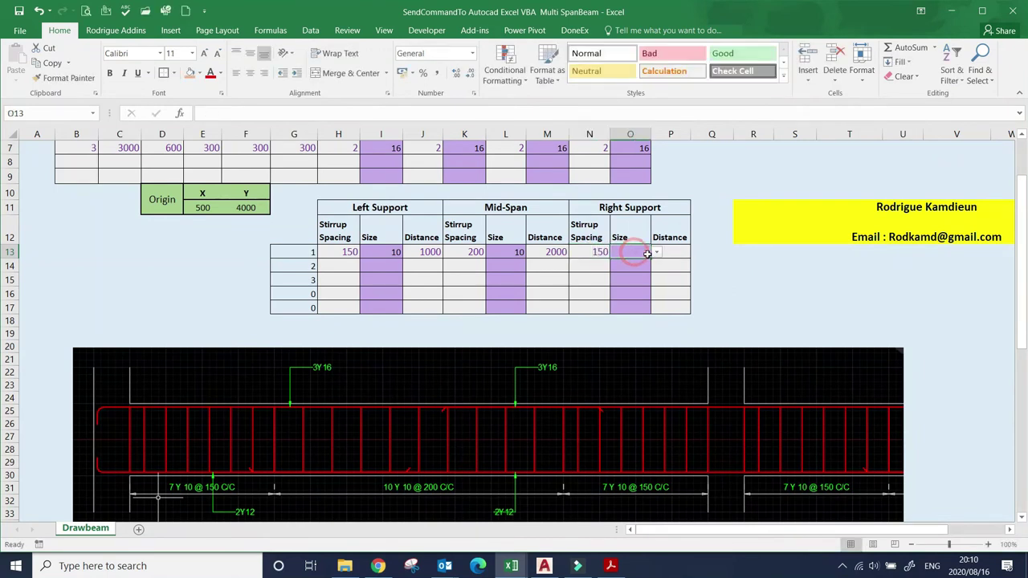
click(656, 252)
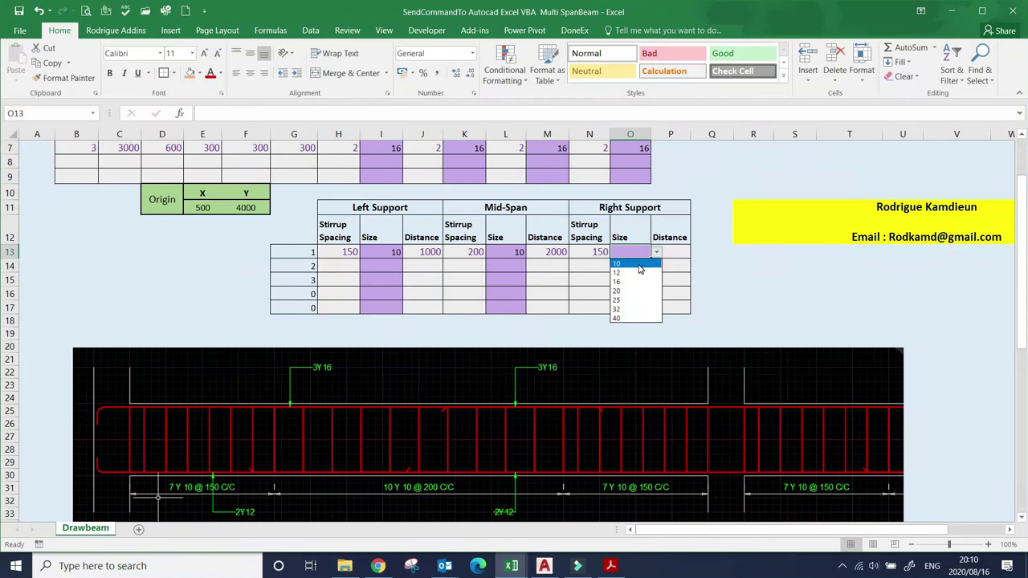
click(640, 265)
click(665, 255)
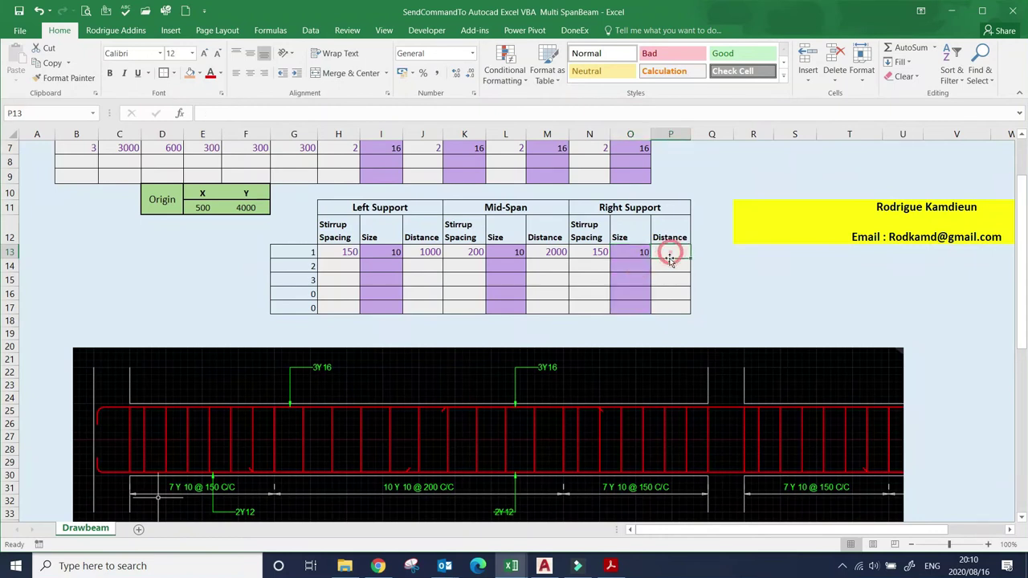
text(1000)
click(723, 276)
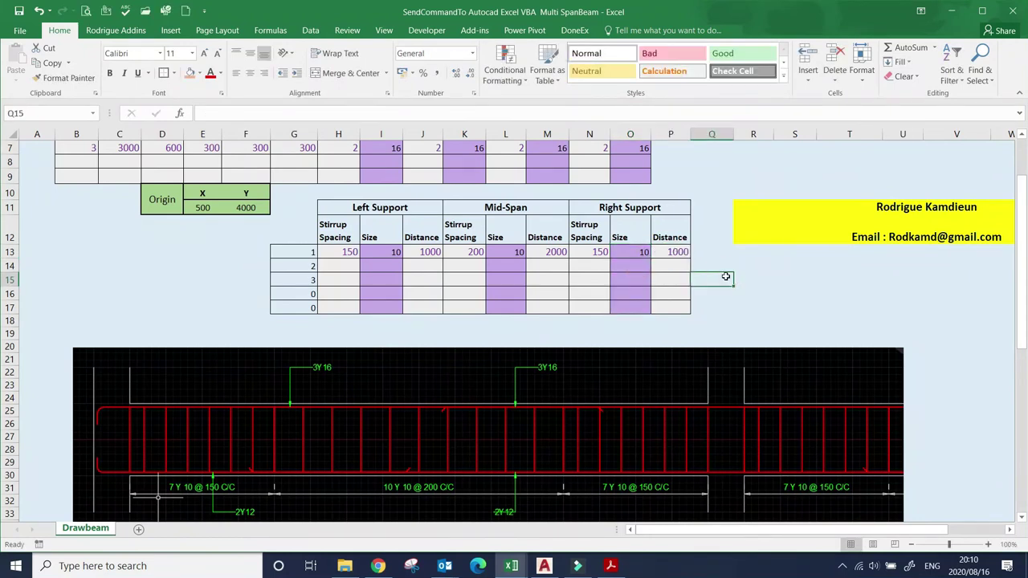
Step: Copy span 1's stirrup data in H13:P13 down to span 2's row 14
drag(353, 252, 675, 253)
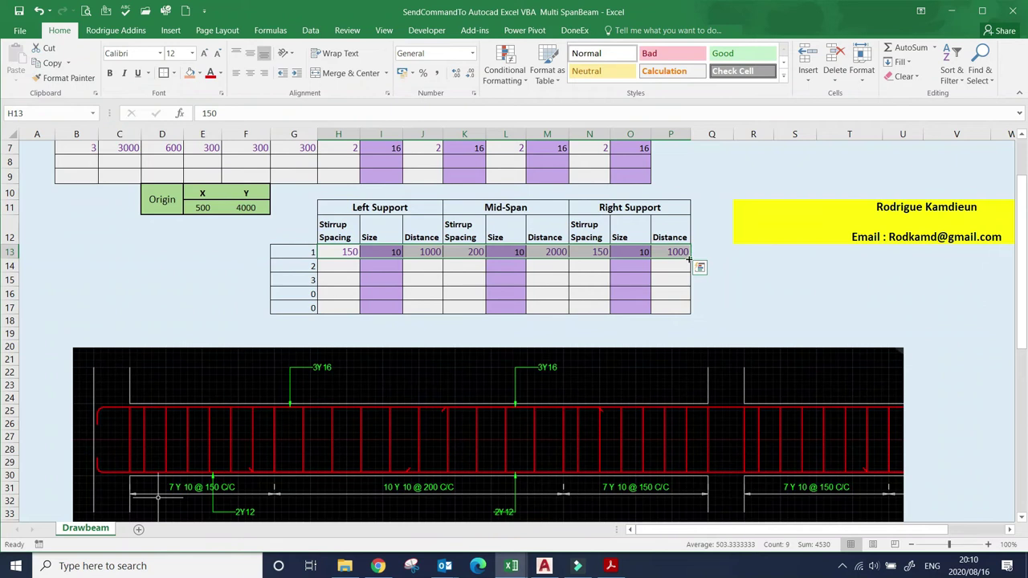
scroll(441, 291, up, 2)
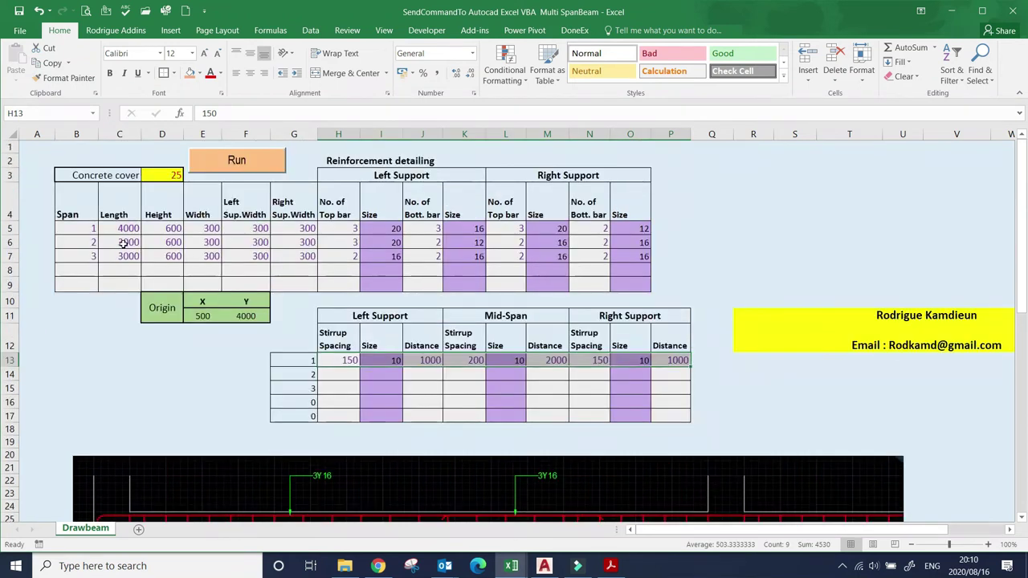
click(126, 242)
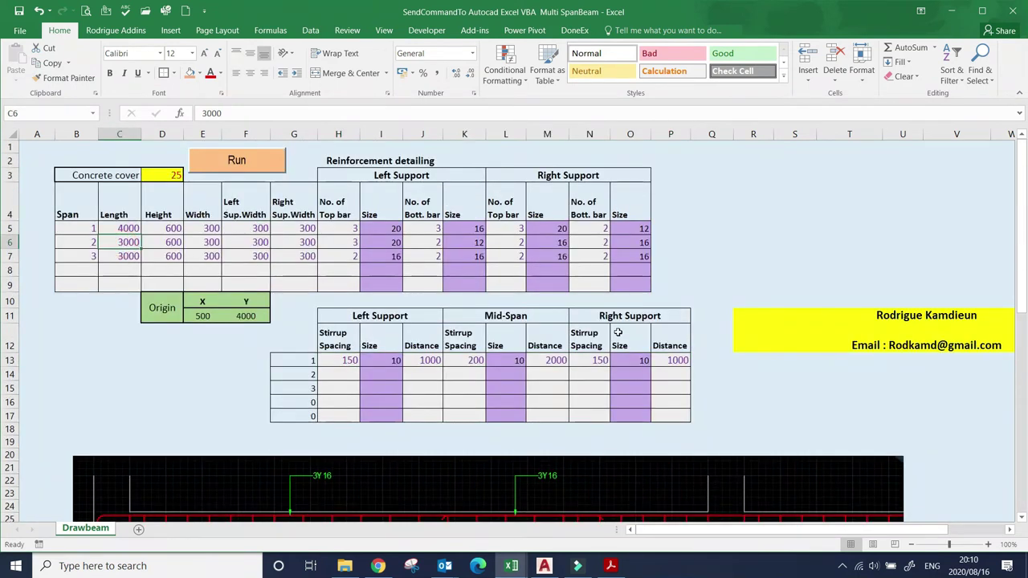
scroll(643, 331, down, 1)
drag(337, 318, 695, 341)
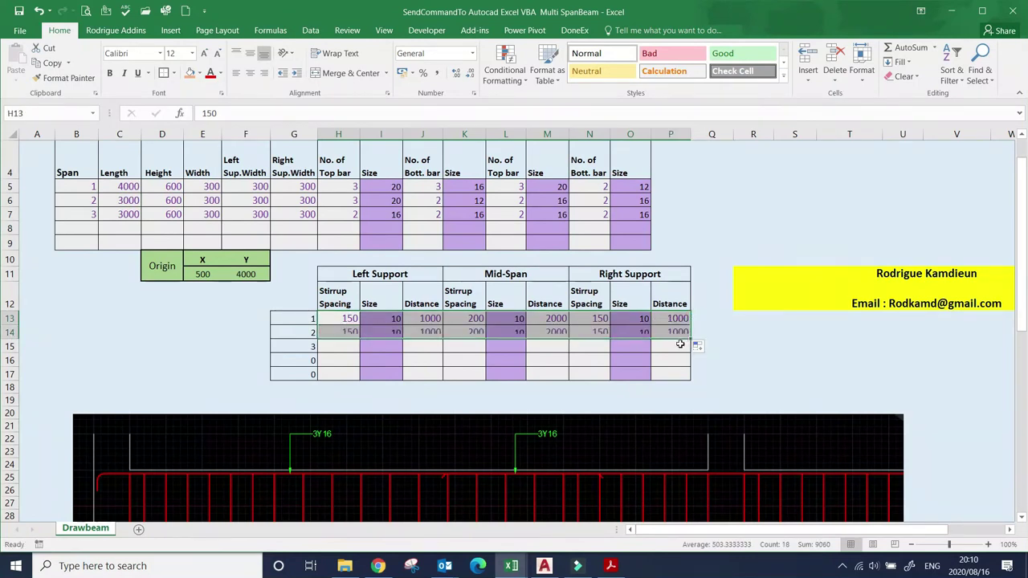
click(497, 422)
Step: Set span 2's mid-span stirrup distance in M14 to 1000
click(432, 334)
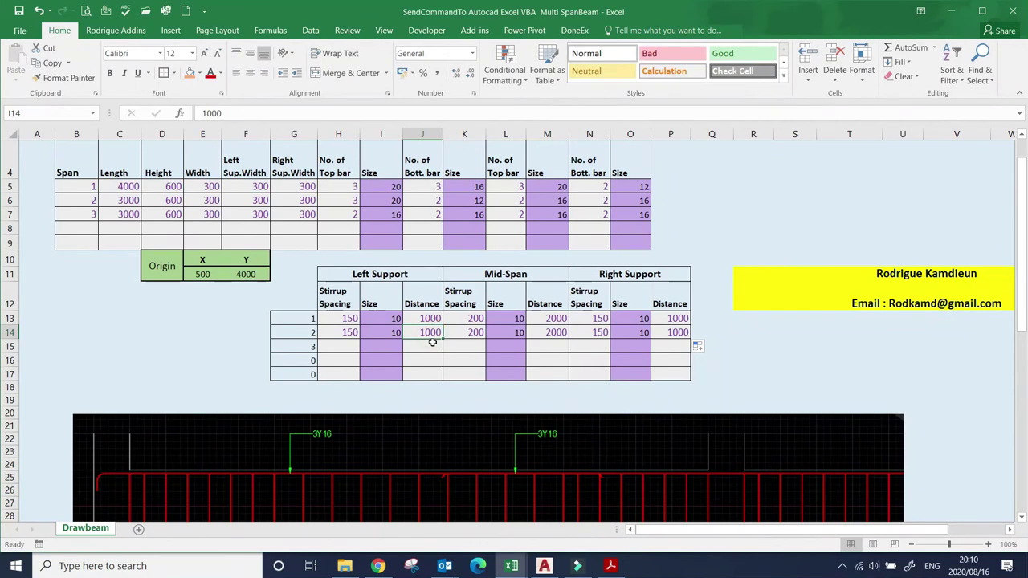
click(554, 333)
text(1000)
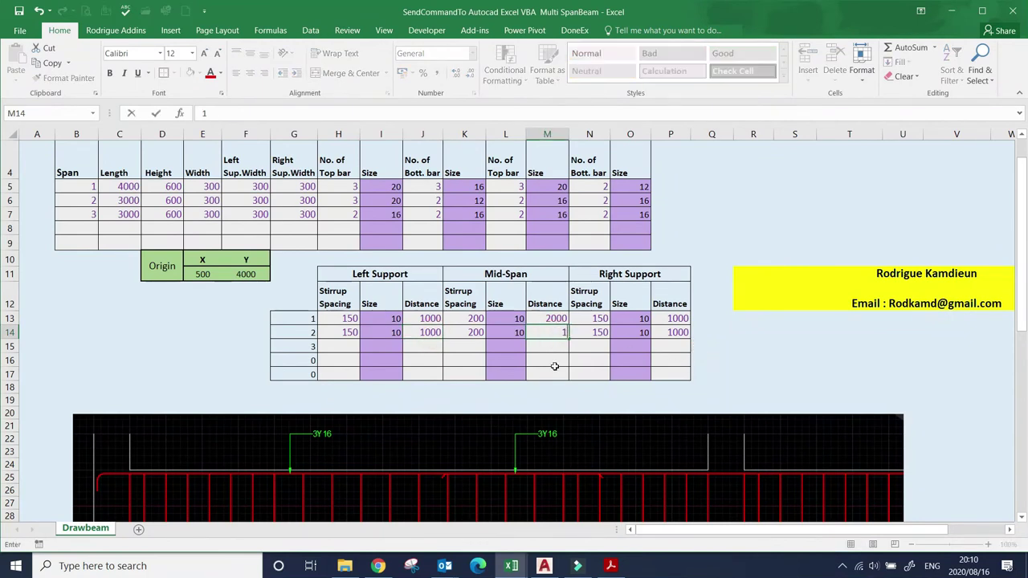
click(589, 399)
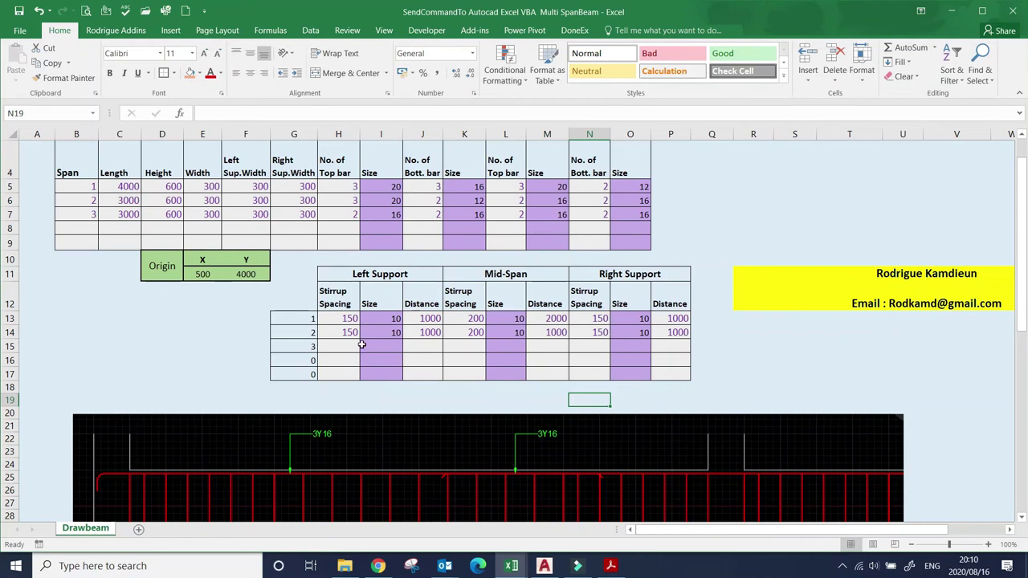
Step: Copy span 2's stirrup data in H14:P14 down to span 3's row 15
drag(348, 336, 683, 353)
click(600, 408)
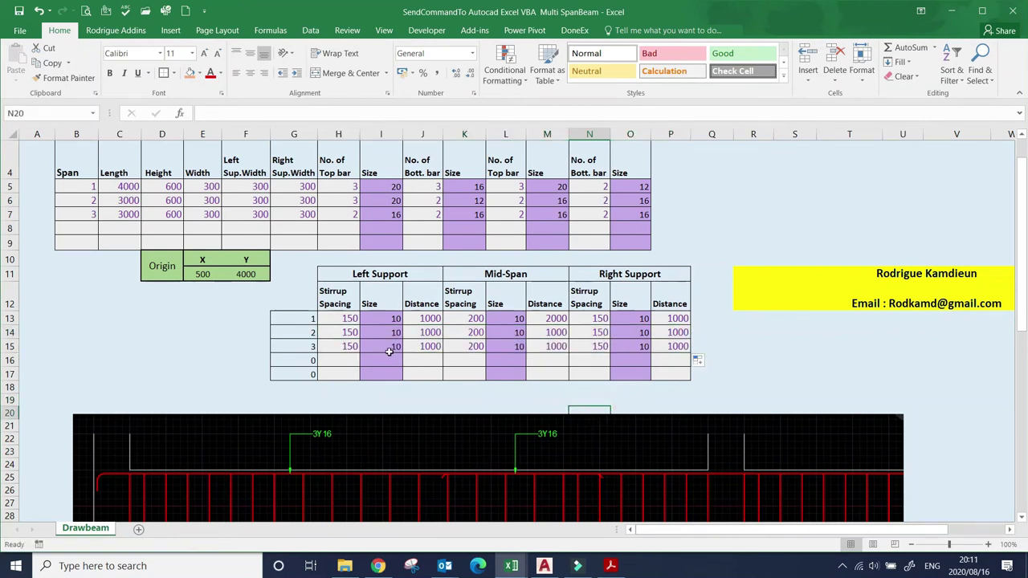
scroll(386, 353, up, 1)
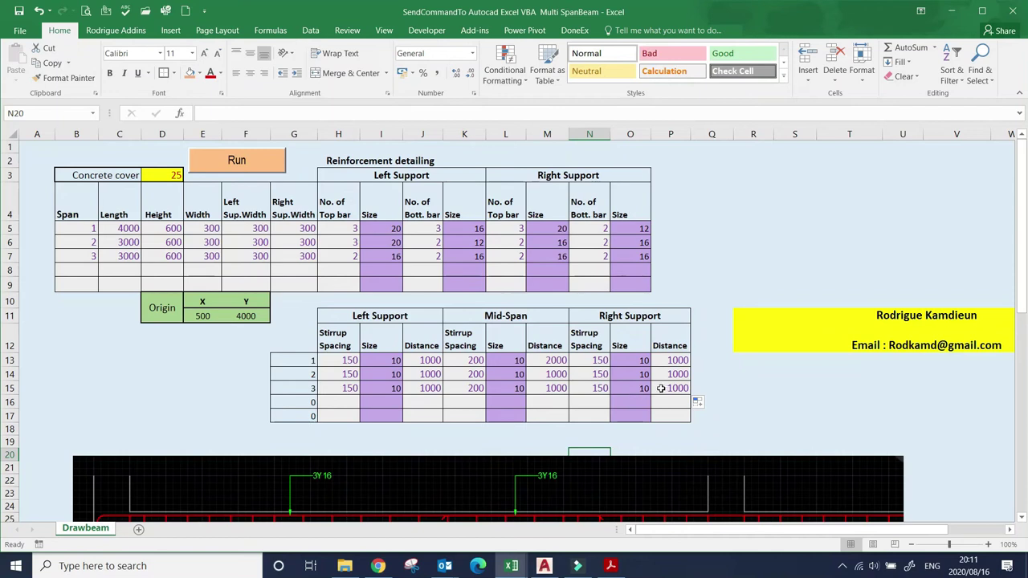
click(666, 375)
scroll(667, 375, down, 2)
scroll(667, 375, up, 2)
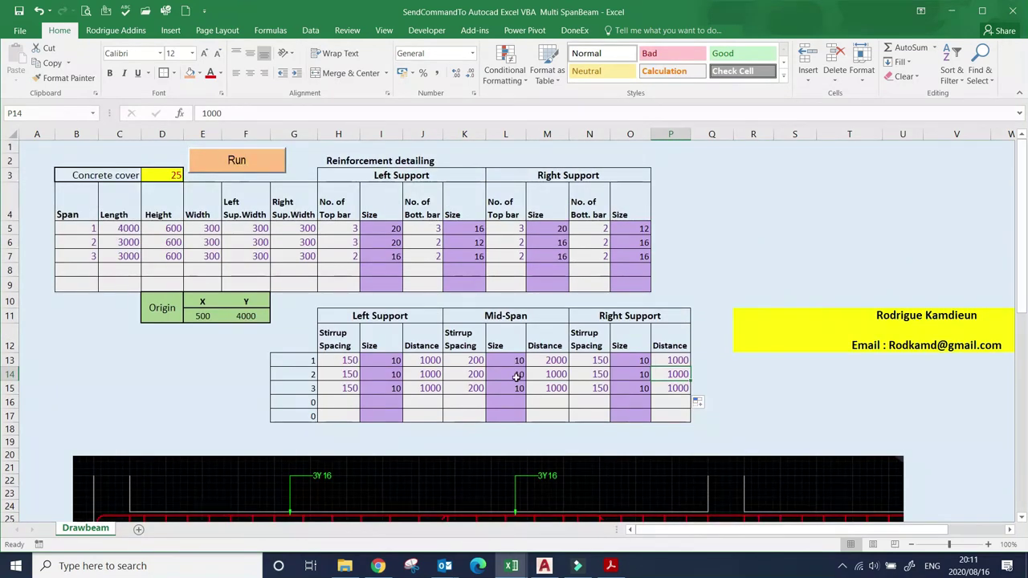
Step: Set the concrete cover in D3 to 30
click(166, 179)
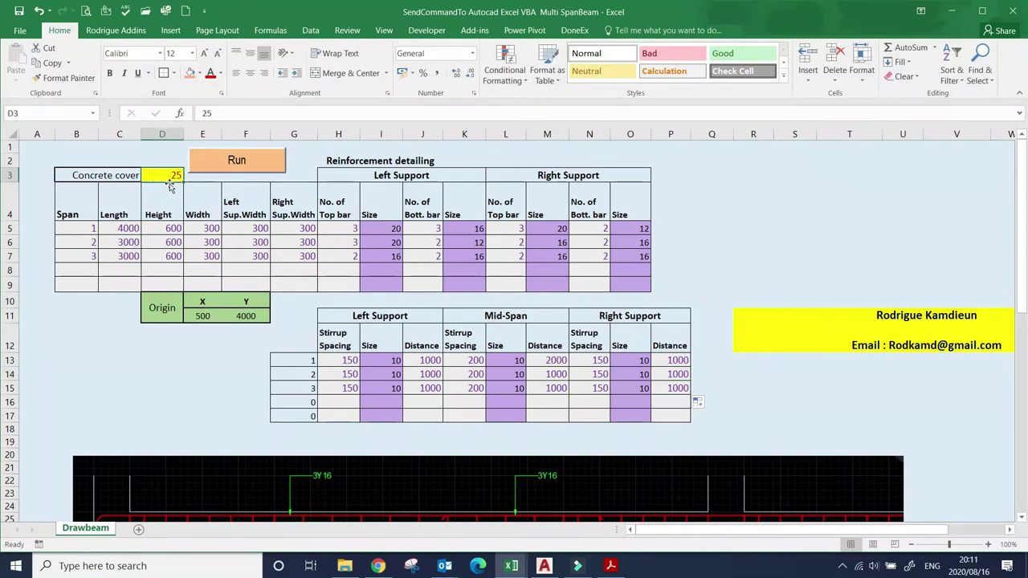
text(30)
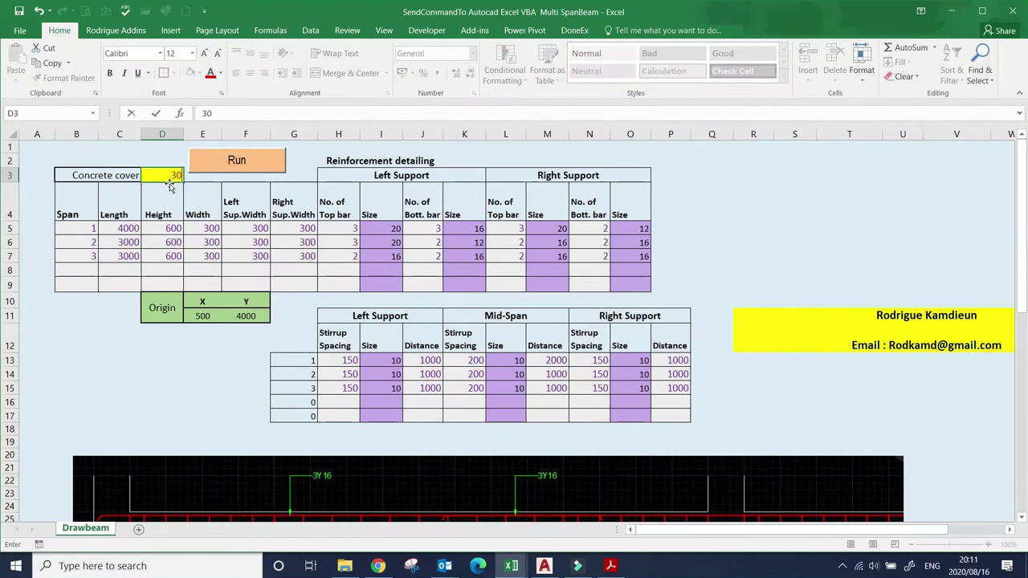
key(Return)
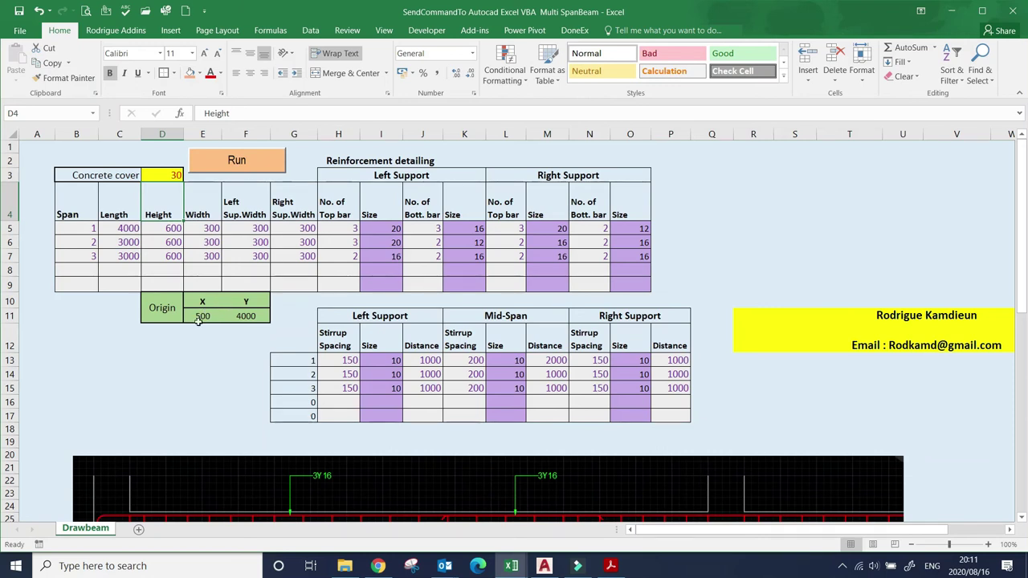
Step: Set the drawing origin's Y coordinate in F11 to 500
click(203, 317)
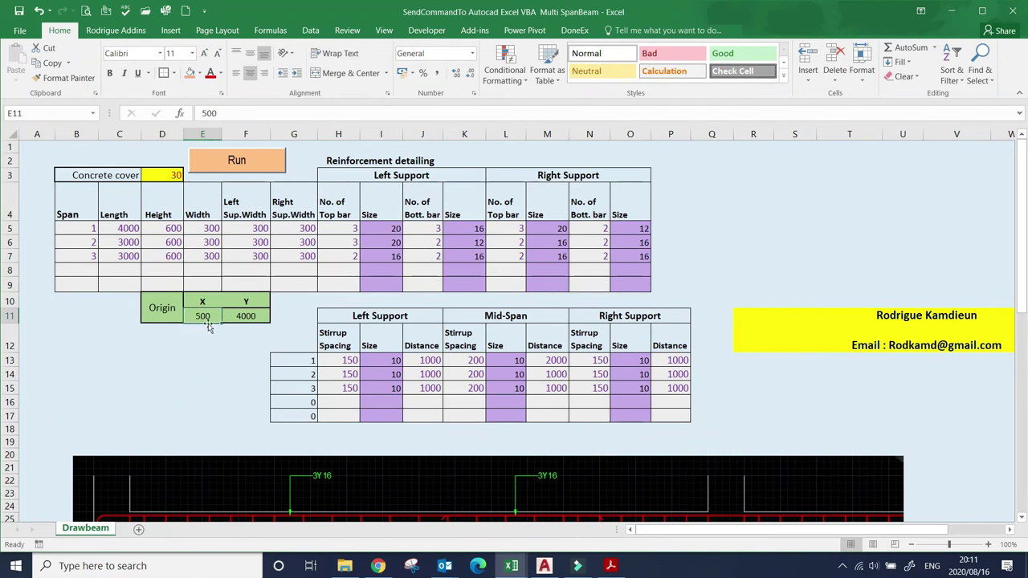
click(245, 317)
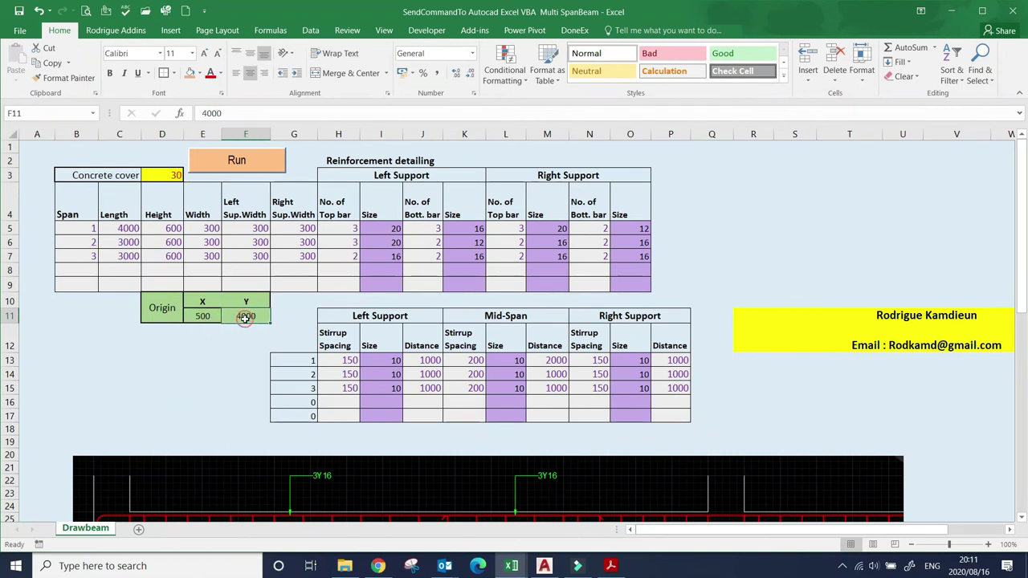
text(5000)
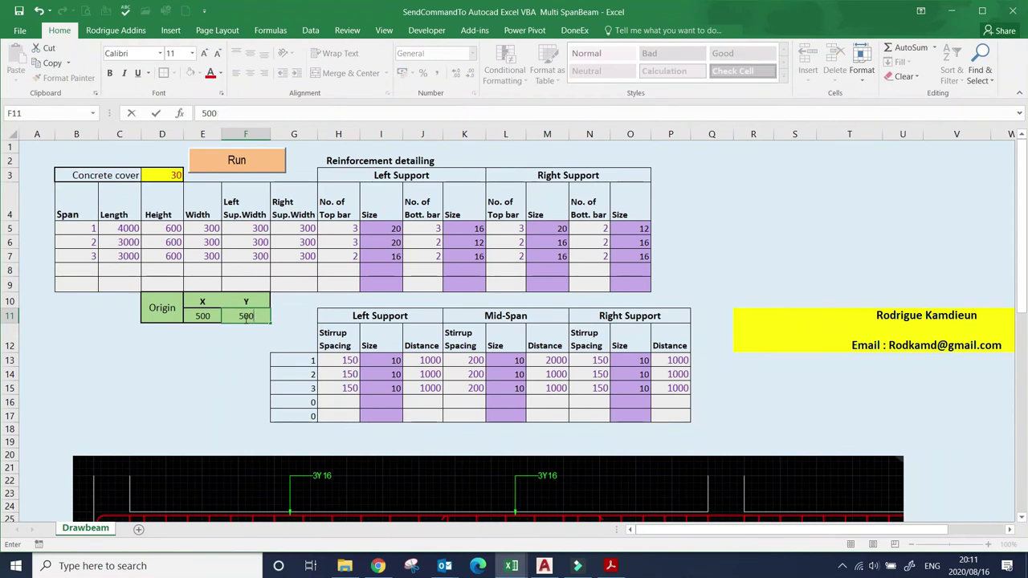
click(228, 358)
scroll(265, 291, down, 1)
scroll(265, 291, up, 1)
scroll(522, 406, down, 5)
scroll(330, 211, up, 5)
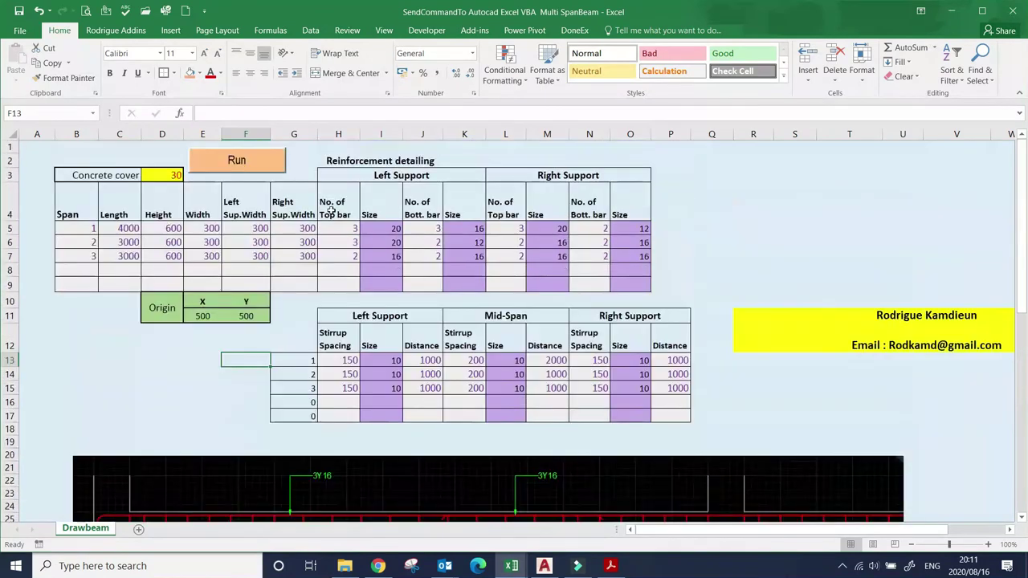
Step: Run the beam drawing macro for the three spans and switch to AutoCAD
click(250, 166)
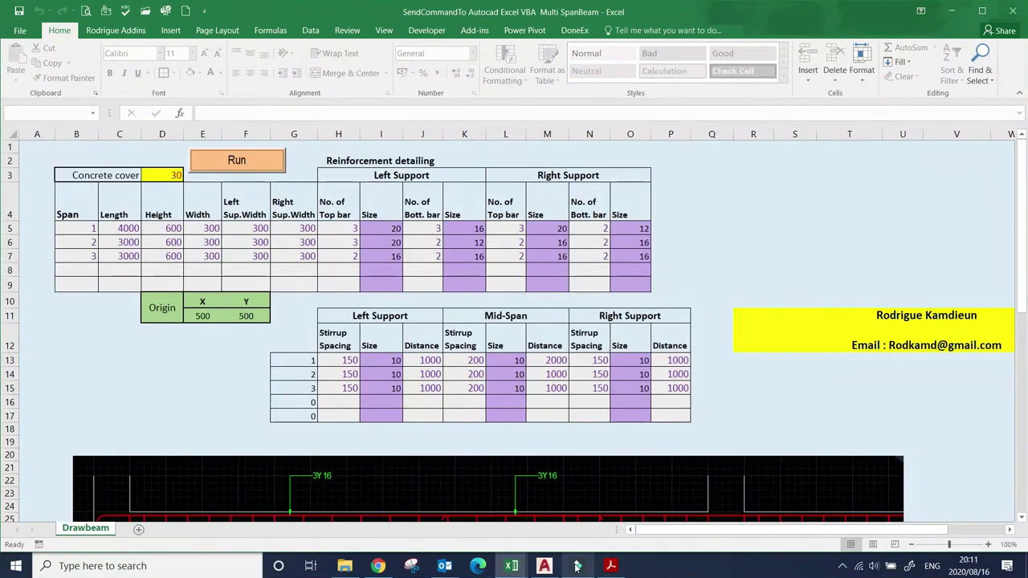
click(544, 565)
Step: Examine the drawn three-span beam's bars, stirrups, laps and reinforcement labels along its full length
scroll(478, 369, down, 2)
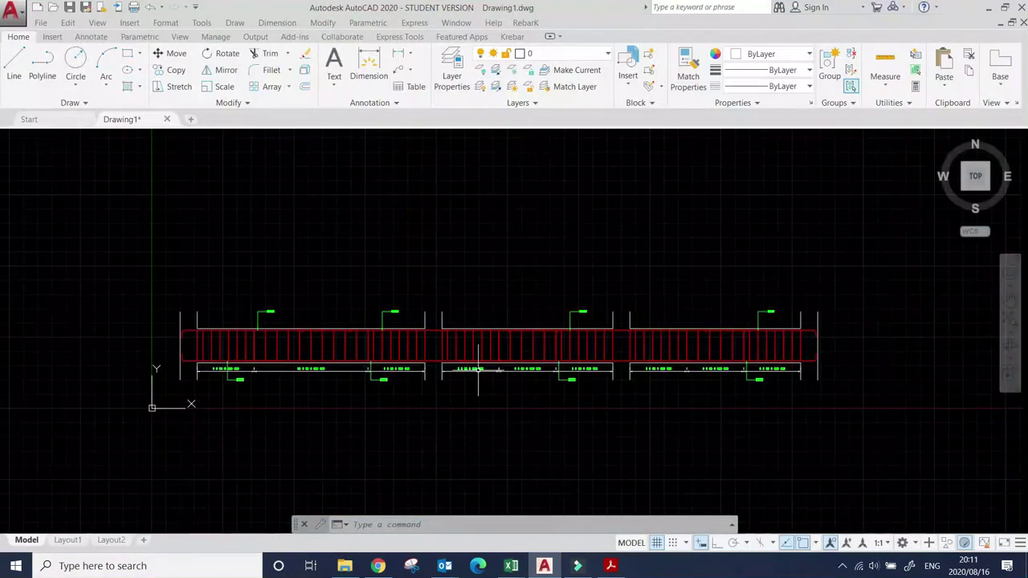
scroll(353, 368, up, 2)
scroll(349, 376, down, 2)
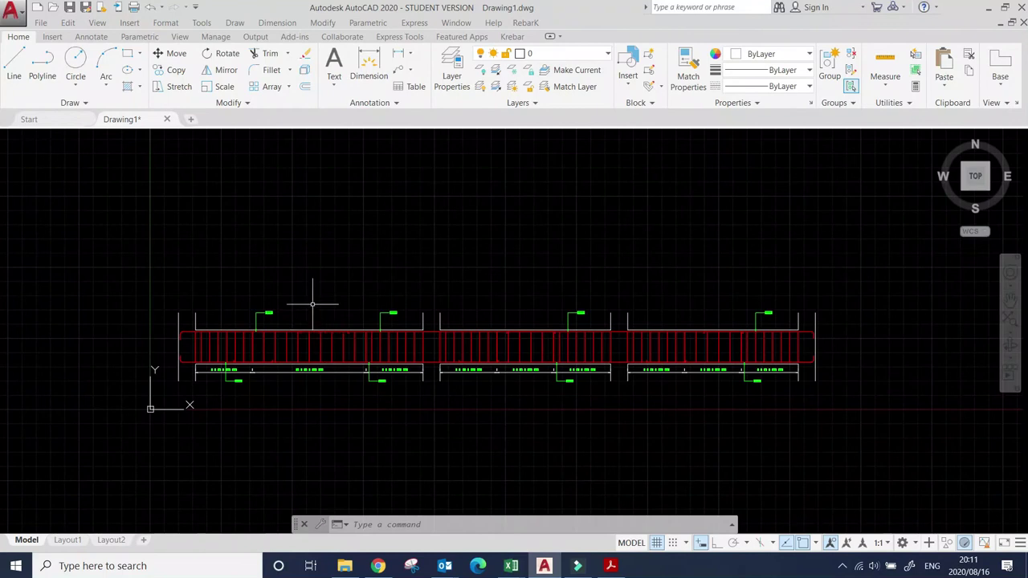
scroll(784, 359, up, 4)
scroll(790, 355, down, 4)
scroll(273, 333, up, 5)
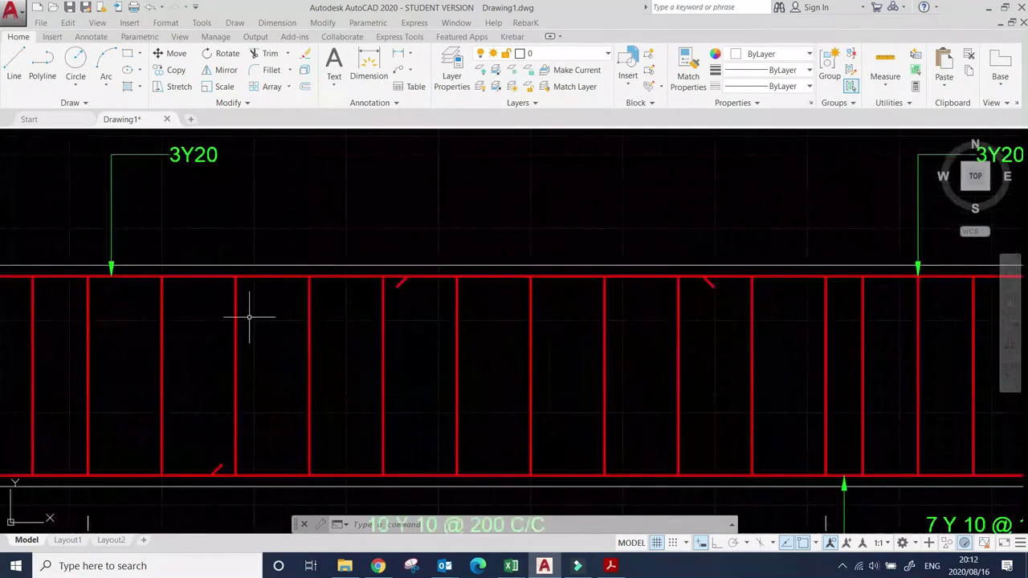
scroll(249, 317, down, 5)
scroll(355, 328, up, 1)
scroll(360, 328, down, 2)
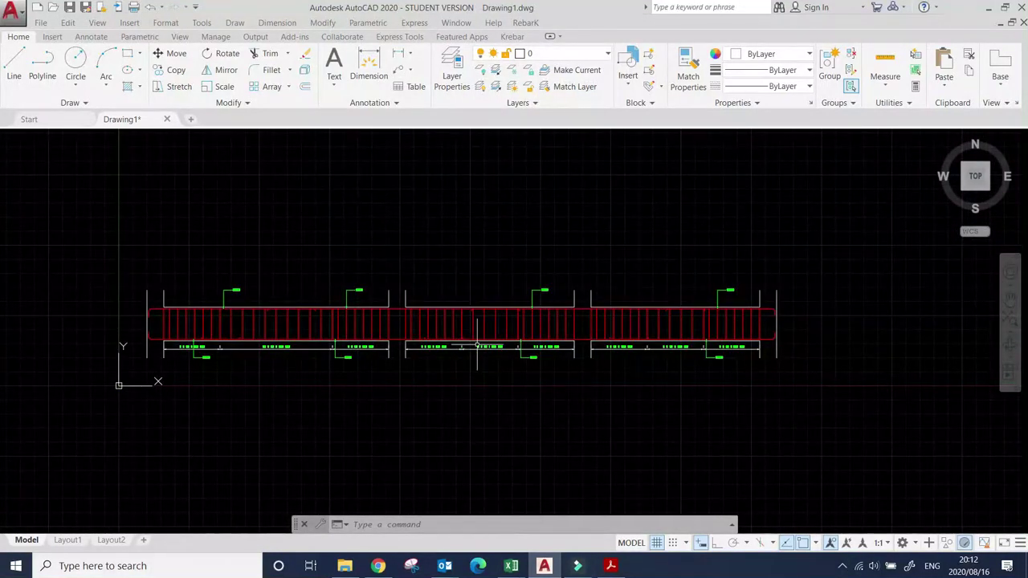
scroll(478, 346, up, 5)
scroll(437, 317, down, 5)
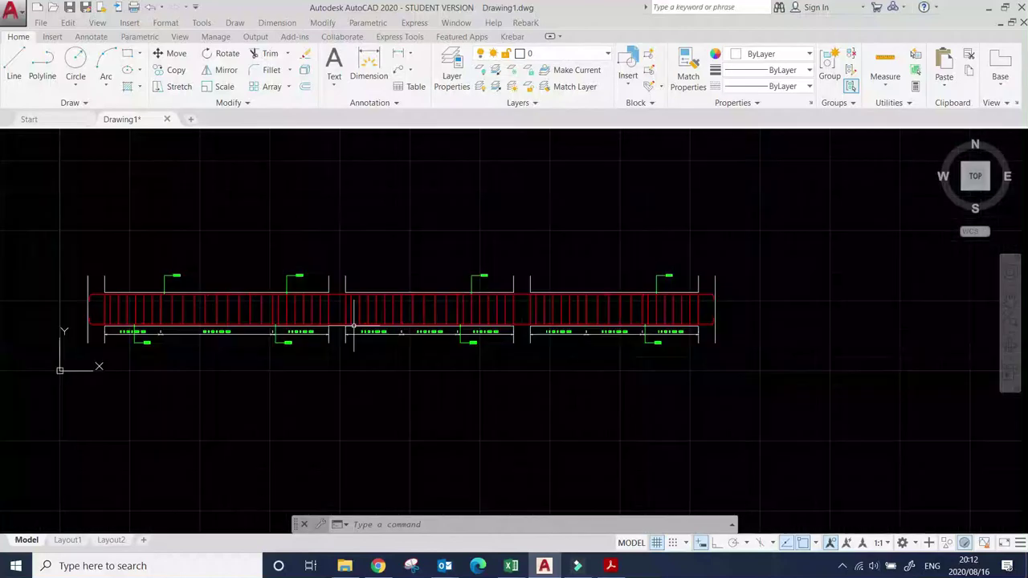
Step: Switch back to Excel and clear span 3's geometry and reinforcement data in B7:O7
click(511, 565)
scroll(450, 301, down, 1)
scroll(449, 301, up, 1)
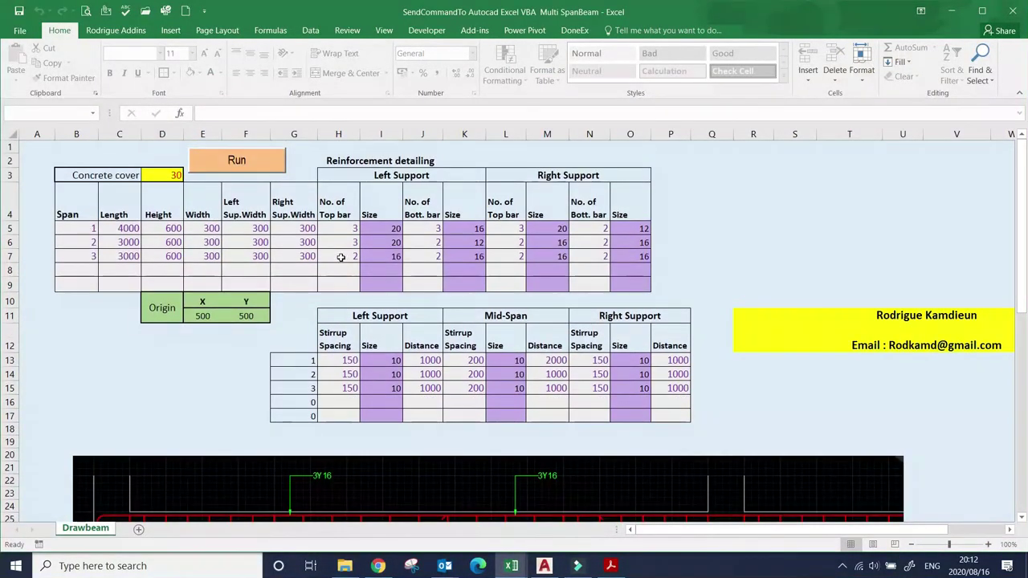
drag(93, 252, 625, 255)
right_click(626, 256)
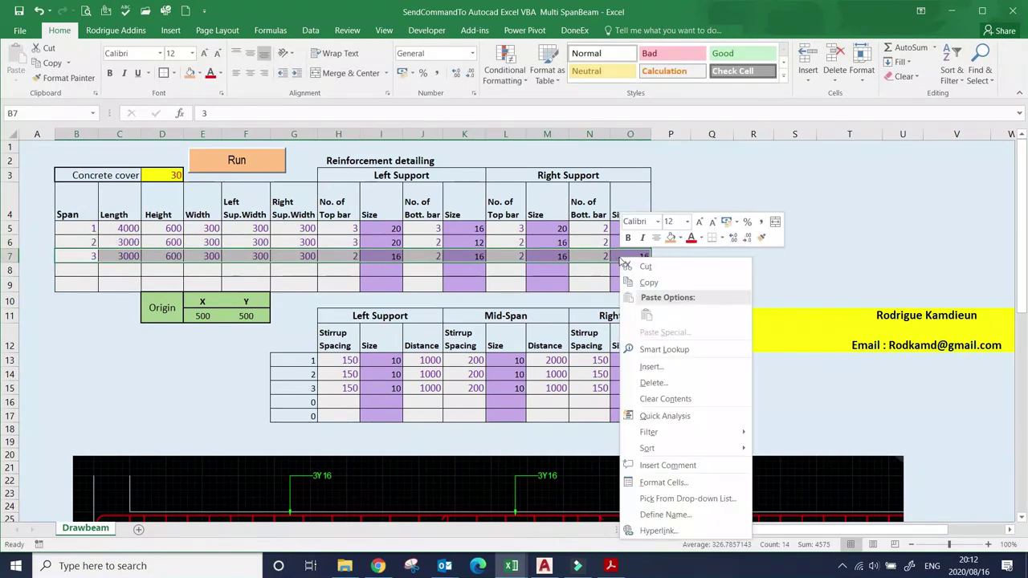
click(651, 399)
Step: Clear the third span's stirrup data in H15:P15
drag(333, 387, 679, 387)
right_click(679, 388)
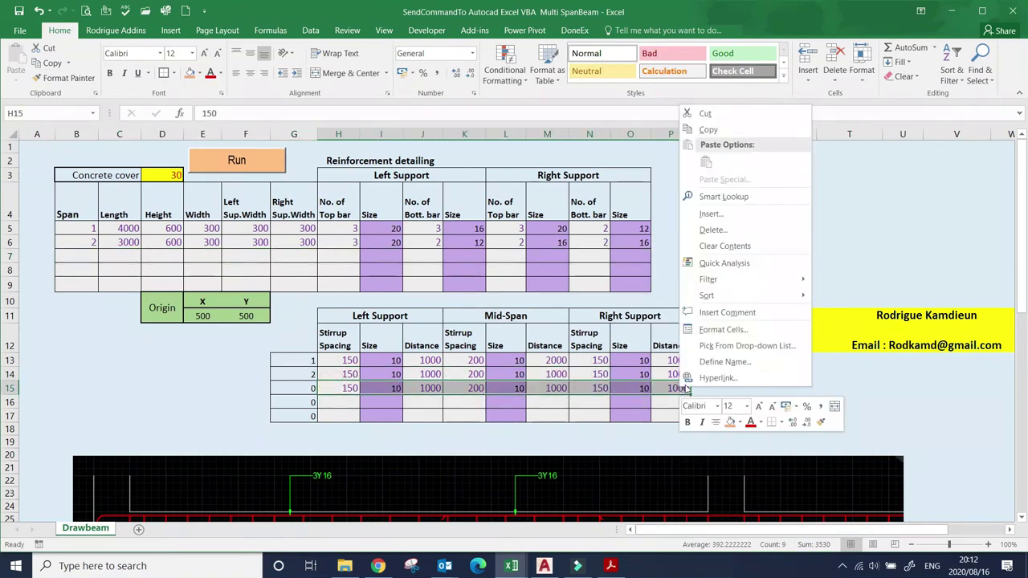
click(747, 246)
click(714, 388)
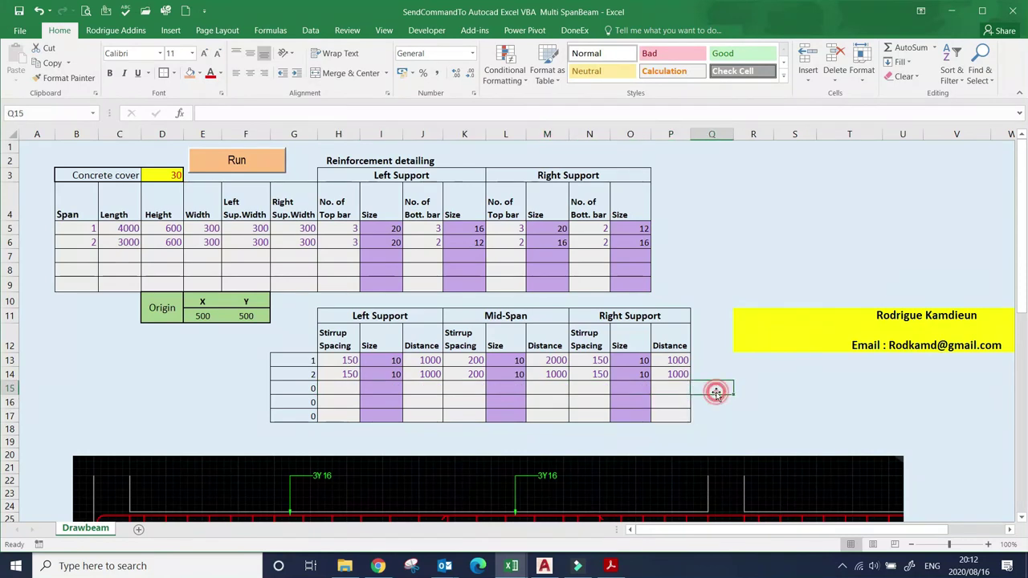
Step: Set the origin's Y coordinate in F11 to 2000 and run the macro to draw the two-span beam in AutoCAD
click(245, 314)
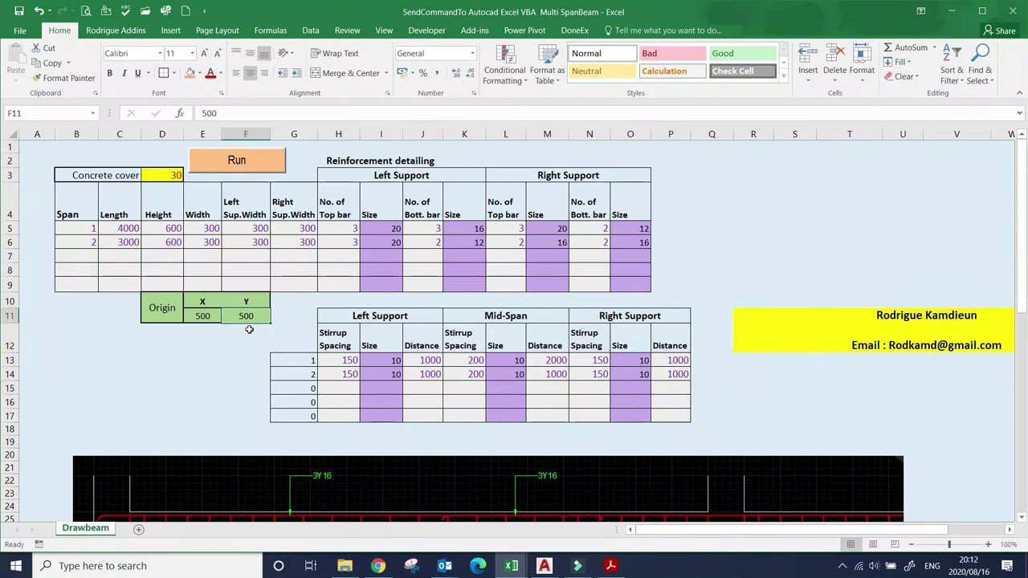
text(2)
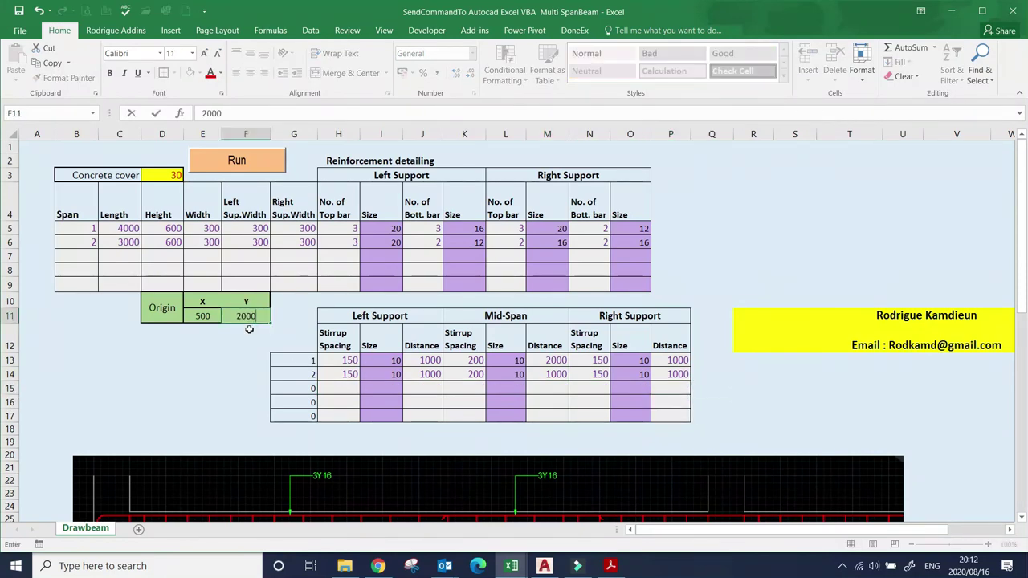
text(000)
key(Return)
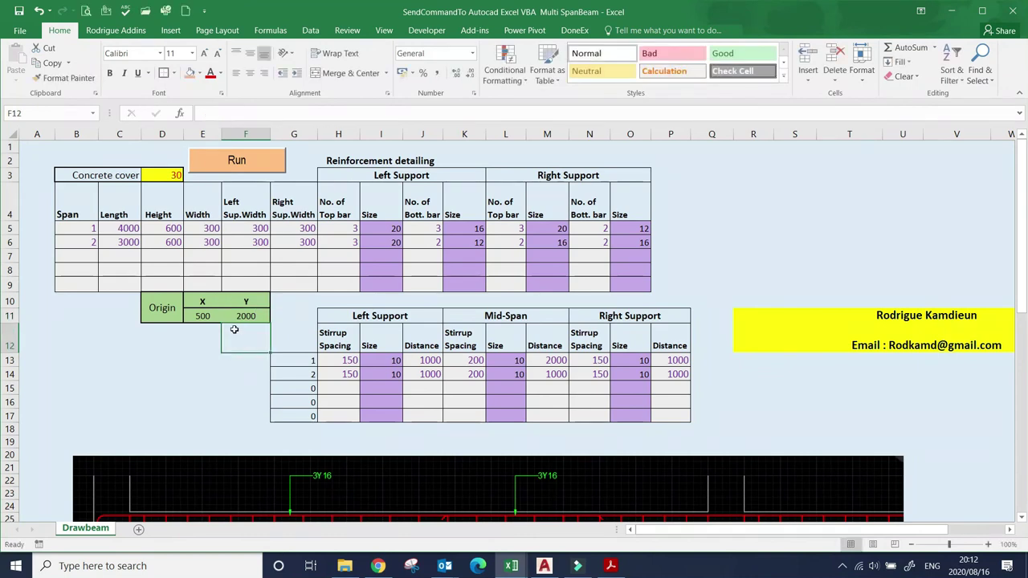
click(201, 363)
click(240, 175)
scroll(335, 315, down, 2)
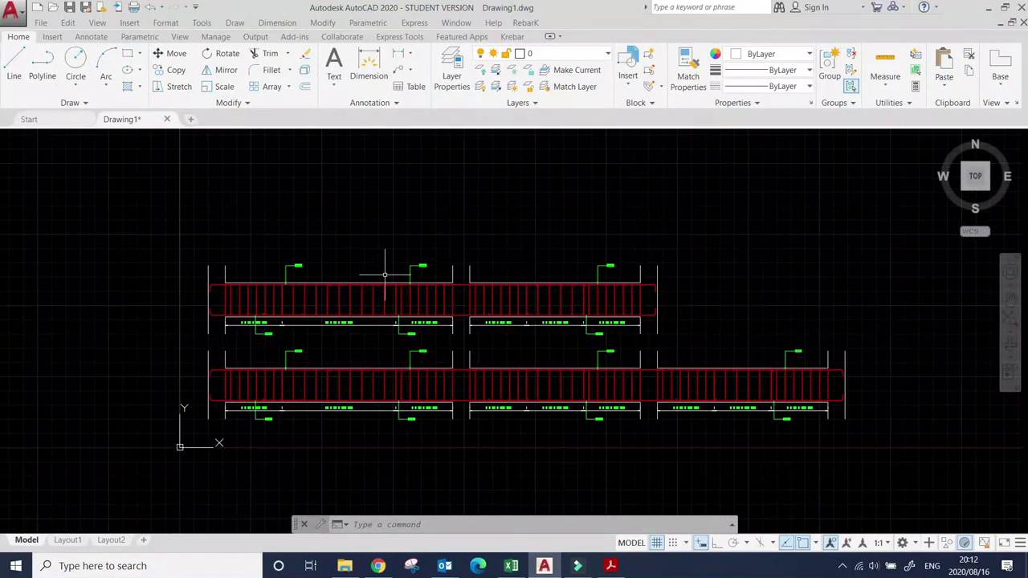
Step: Switch back to Excel and clear span 2's geometry and reinforcement data in B6:O6 and its stirrup data in H14:P14
click(510, 565)
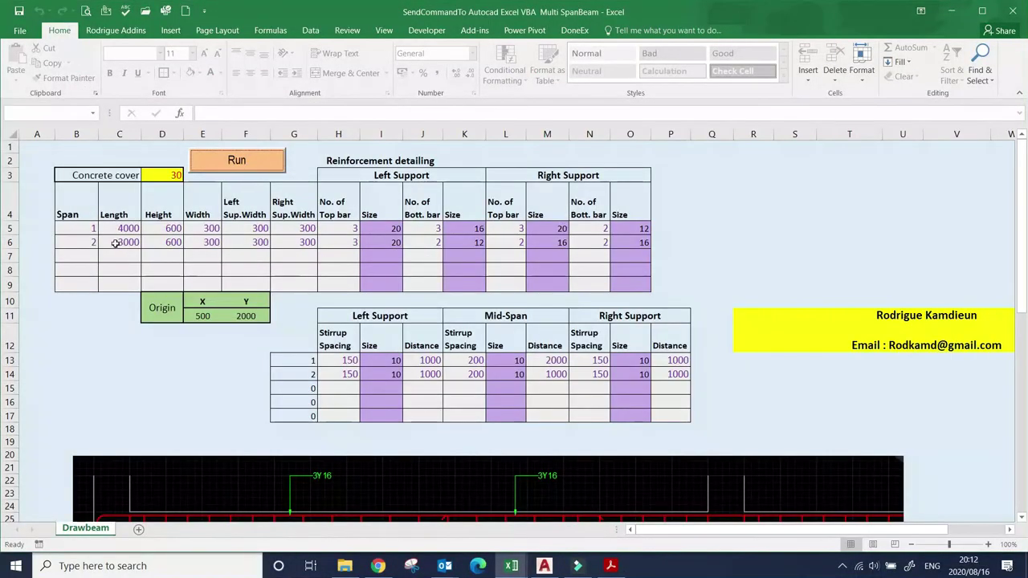
drag(96, 242, 630, 242)
key(Delete)
drag(338, 372, 661, 372)
key(Delete)
click(712, 284)
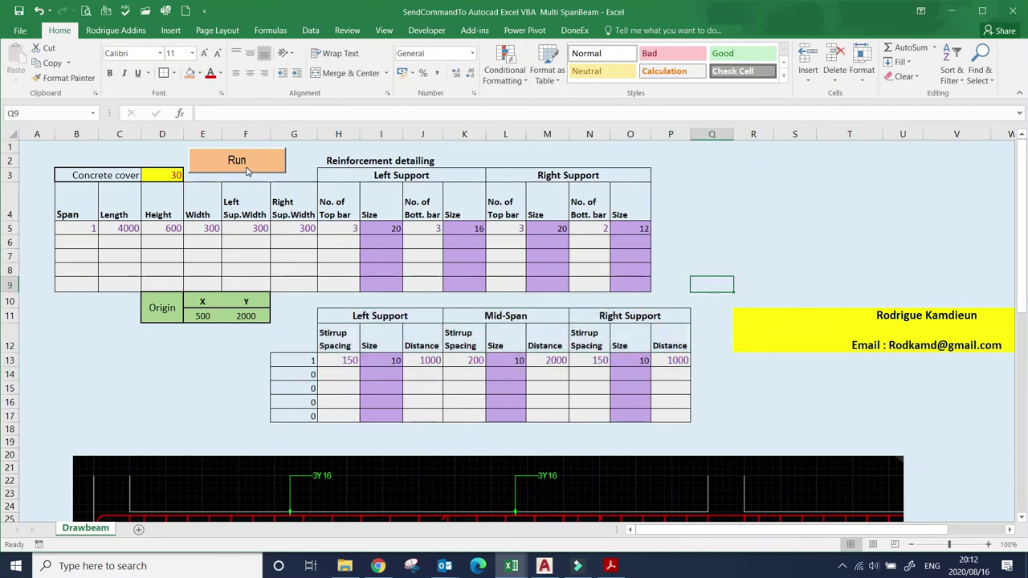
Step: Set the origin's Y coordinate in F11 to 3500 and run the macro to draw the single-span beam in AutoCAD
click(246, 317)
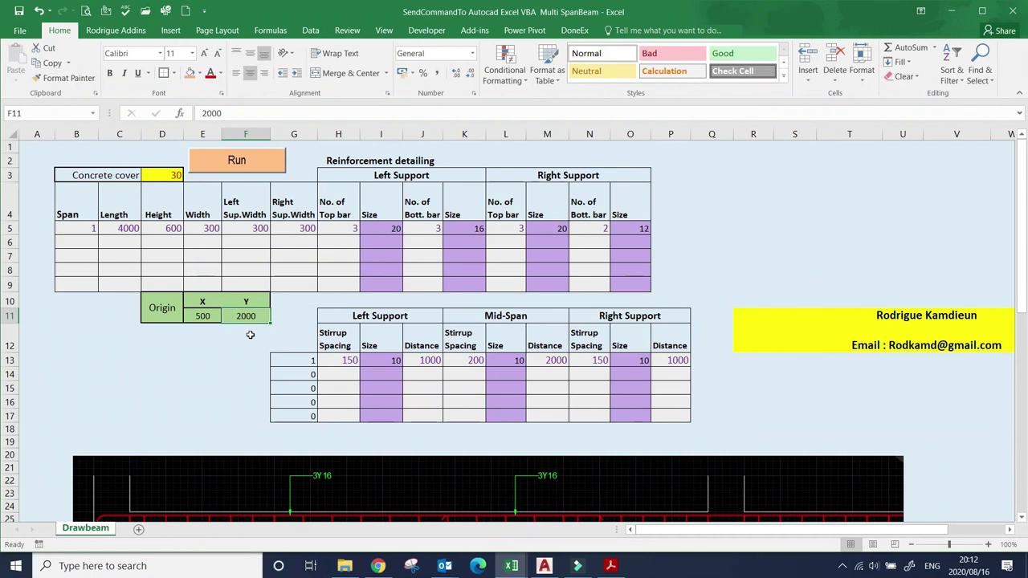
text(35)
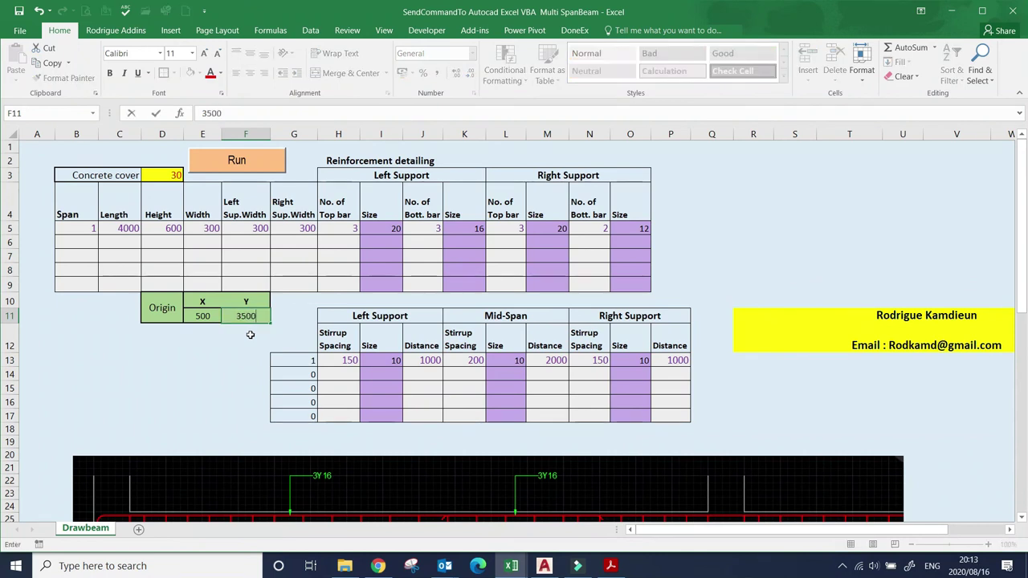
key(Return)
click(260, 170)
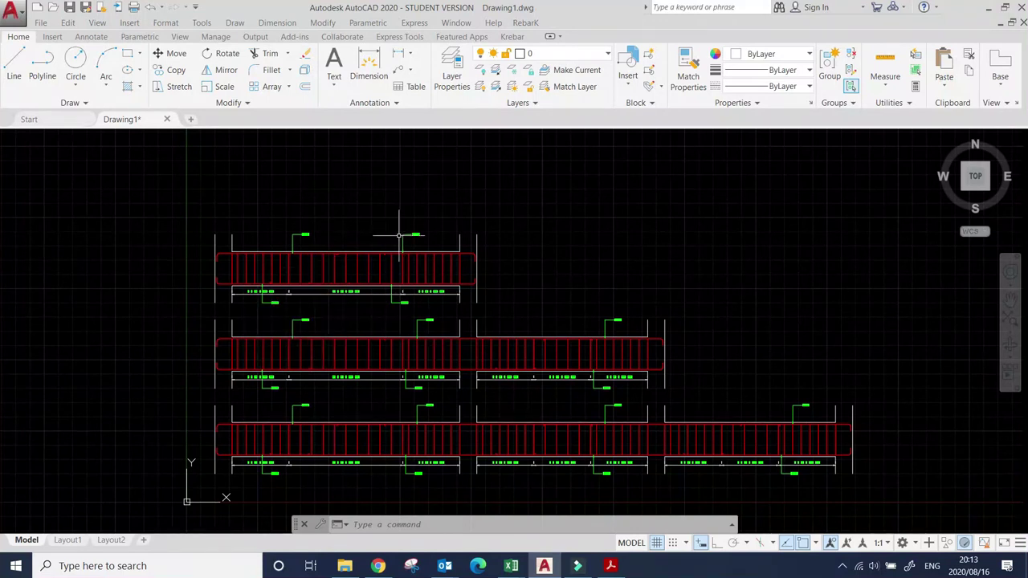
Step: Examine the reinforcement and stirrup labels on the single-, two- and three-span beams in the drawing
scroll(341, 434, up, 3)
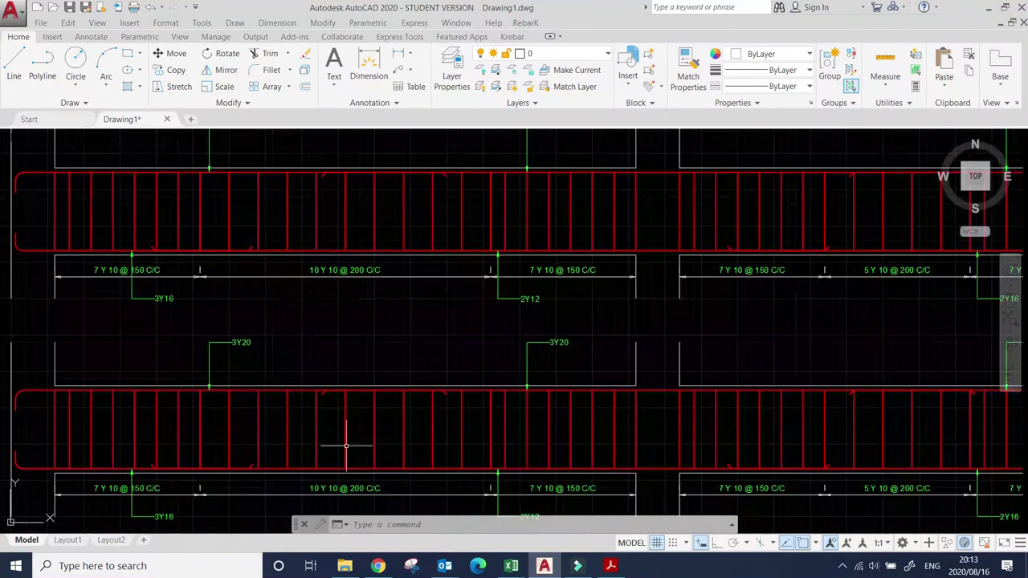
scroll(344, 363, down, 2)
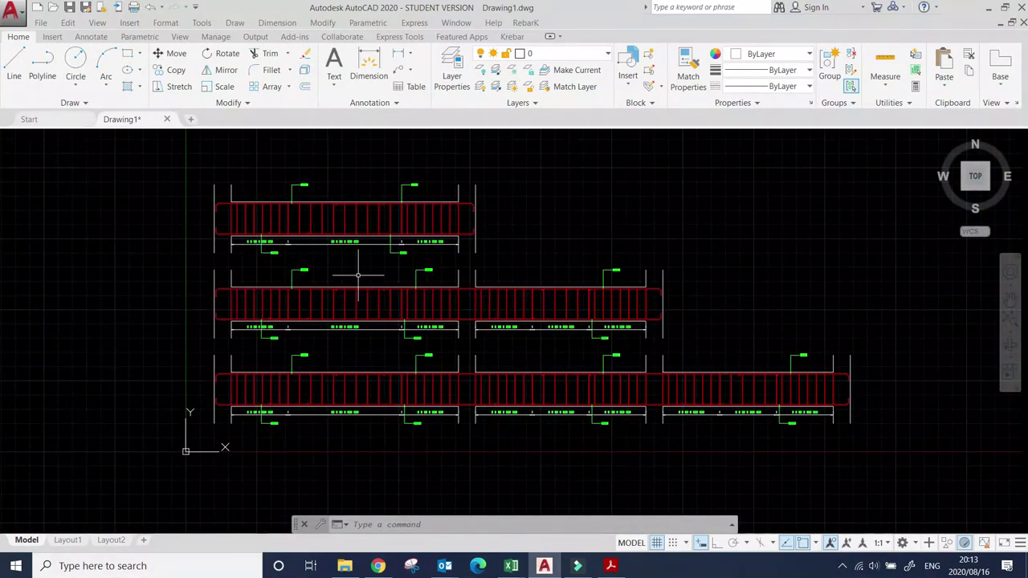
scroll(367, 272, up, 2)
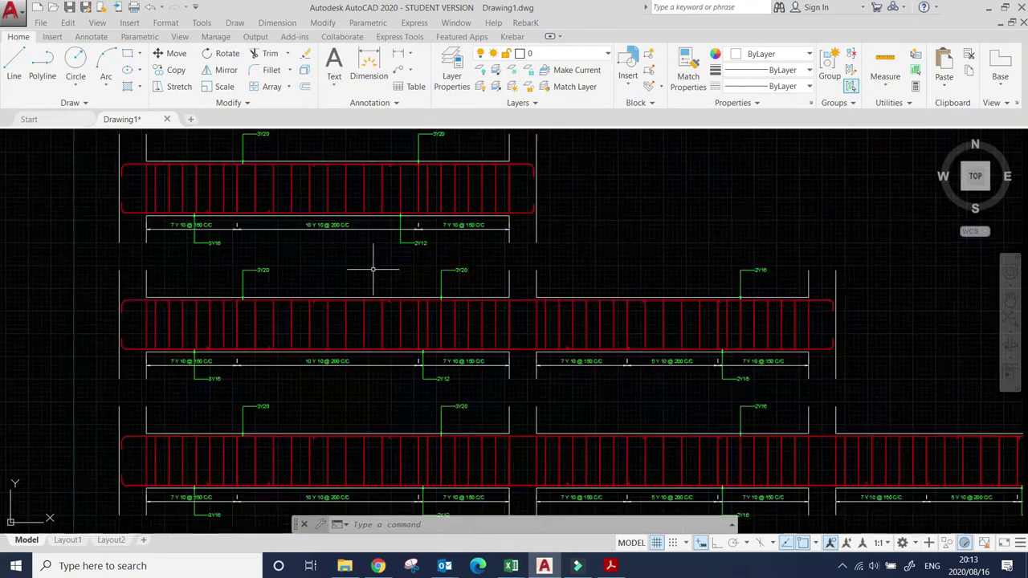
scroll(372, 270, down, 2)
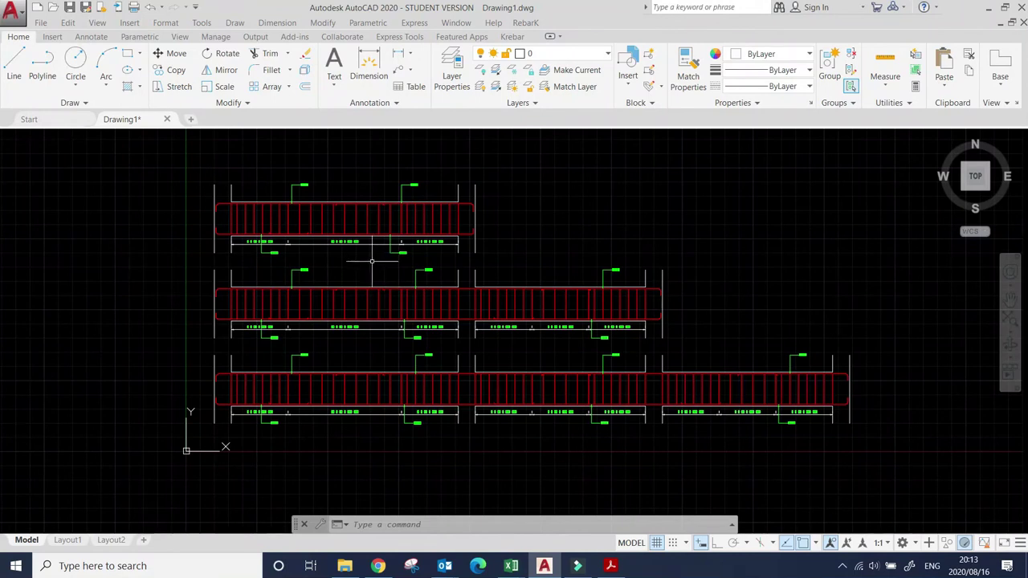
scroll(315, 247, up, 2)
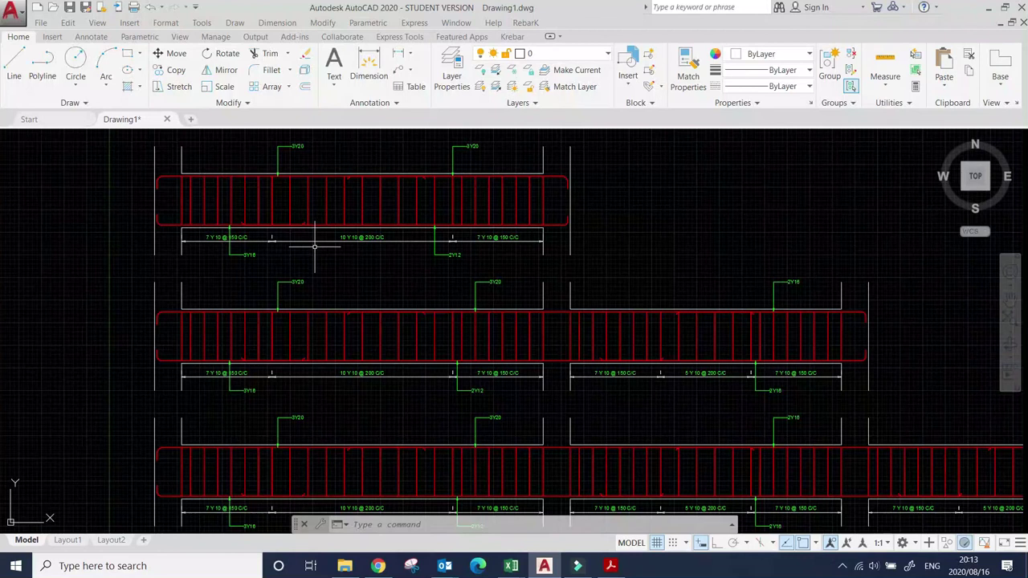
scroll(345, 270, up, 2)
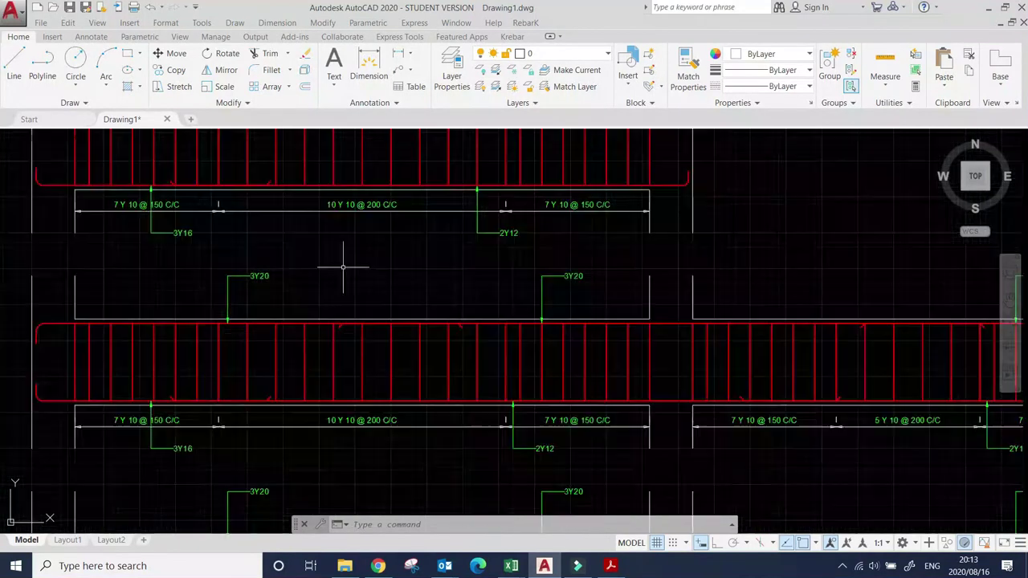